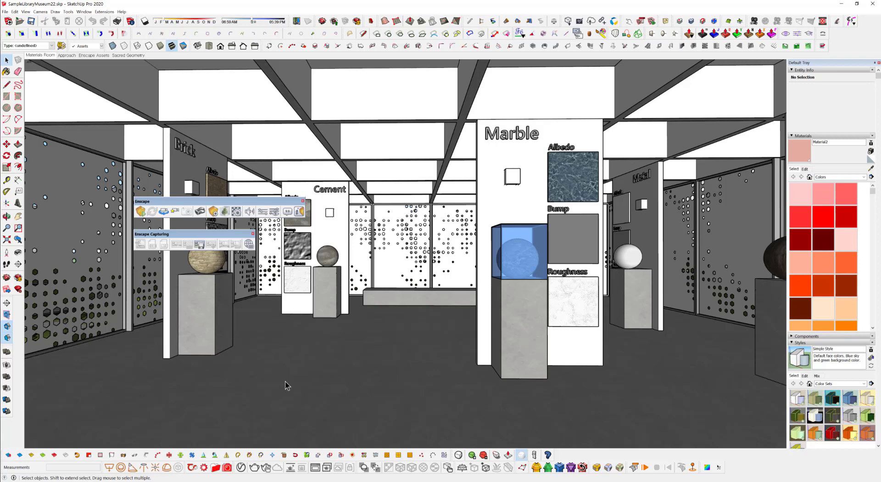
# - View the Approach and Enscape Assets scenes, and return to the Materials Room scene
pyautogui.moveTo(427, 347); pyautogui.dragTo(397, 359, button='middle')
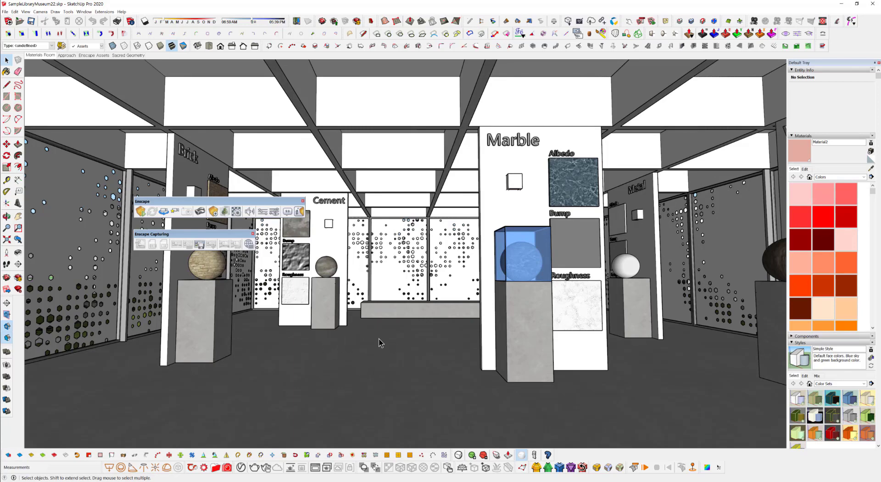
pyautogui.moveTo(379, 339); pyautogui.dragTo(350, 335, button='middle')
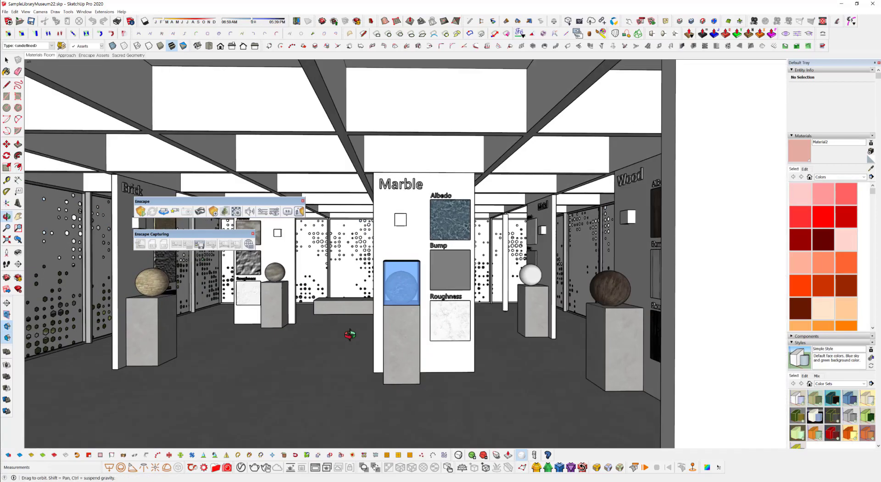
pyautogui.scroll(5, 362, 328)
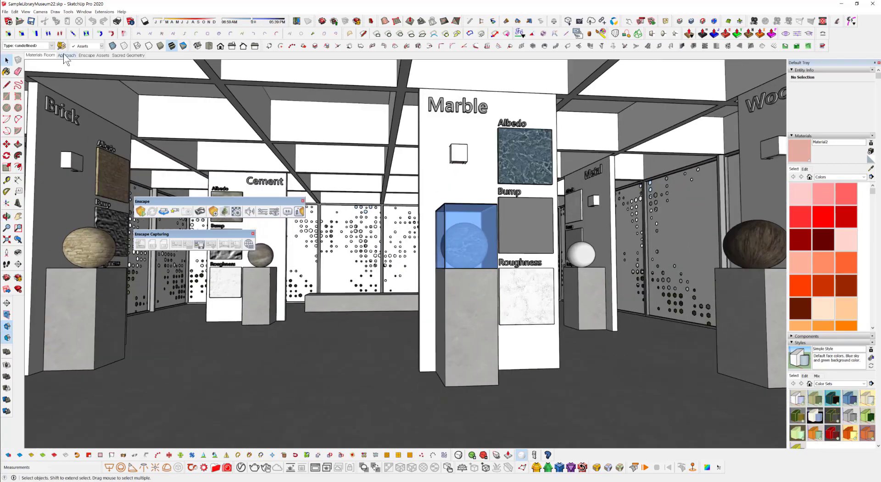
pyautogui.click(67, 55)
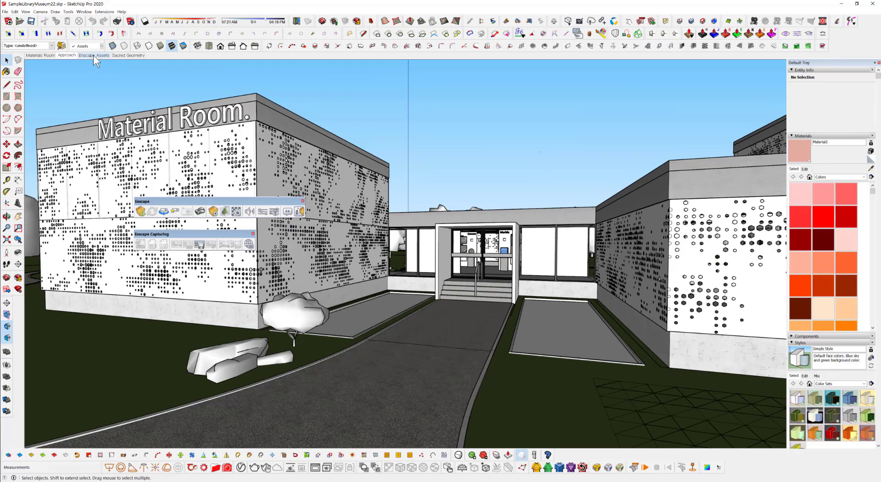
pyautogui.click(93, 55)
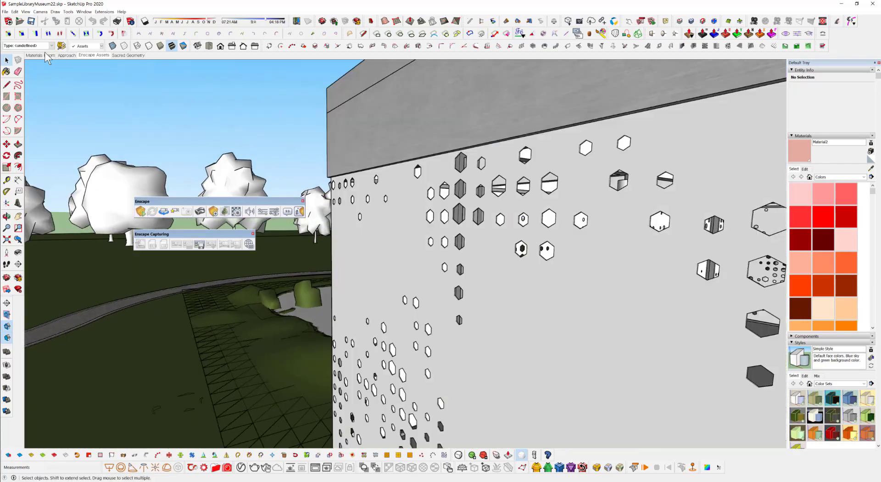
pyautogui.click(45, 54)
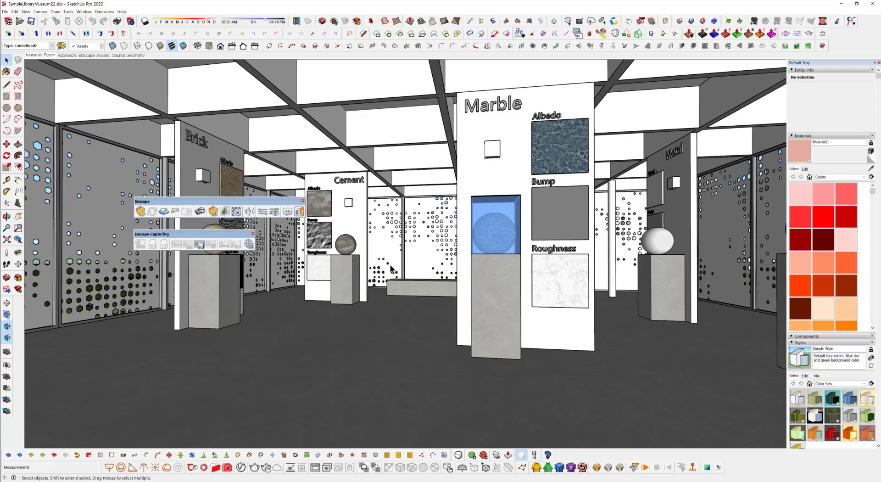
pyautogui.scroll(-2, 382, 310)
pyautogui.moveTo(382, 310)
pyautogui.mouseDown(button='middle')
pyautogui.moveTo(362, 325)
pyautogui.moveTo(378, 321)
pyautogui.mouseUp(button='middle')
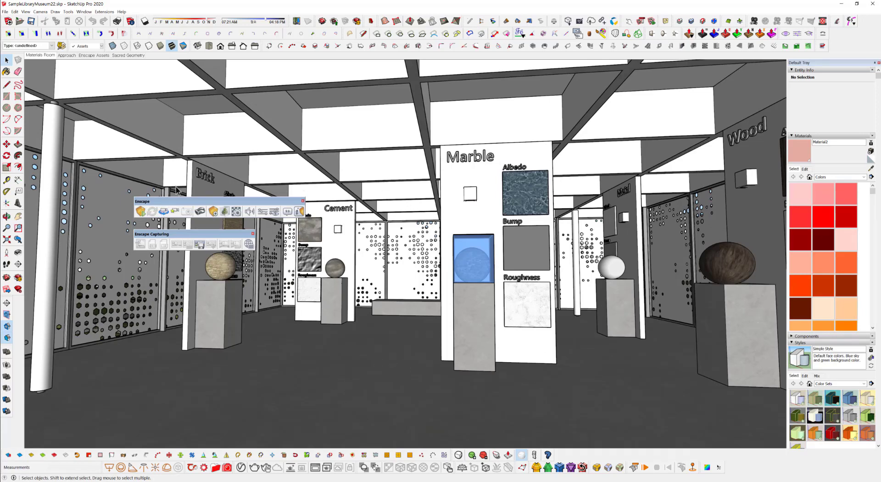
# - Dock the floating Enscape and Enscape Capturing toolbars side by side beneath the model view, above the existing toolbar rows
pyautogui.moveTo(199, 202); pyautogui.dragTo(196, 193)
pyautogui.moveTo(191, 234); pyautogui.dragTo(189, 223)
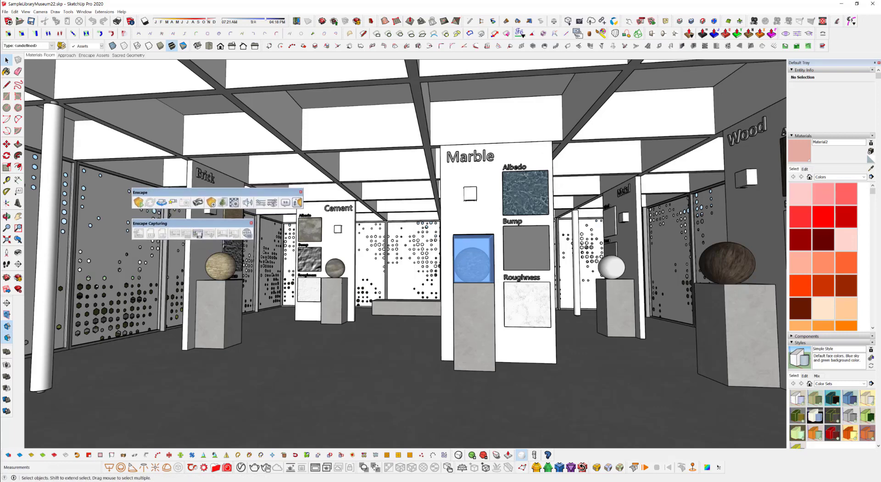
pyautogui.click(230, 302)
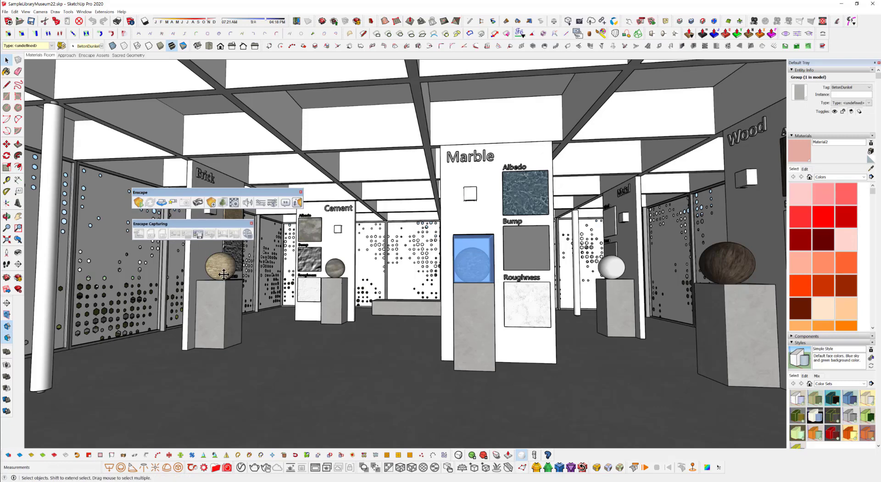
pyautogui.moveTo(223, 274); pyautogui.dragTo(235, 446)
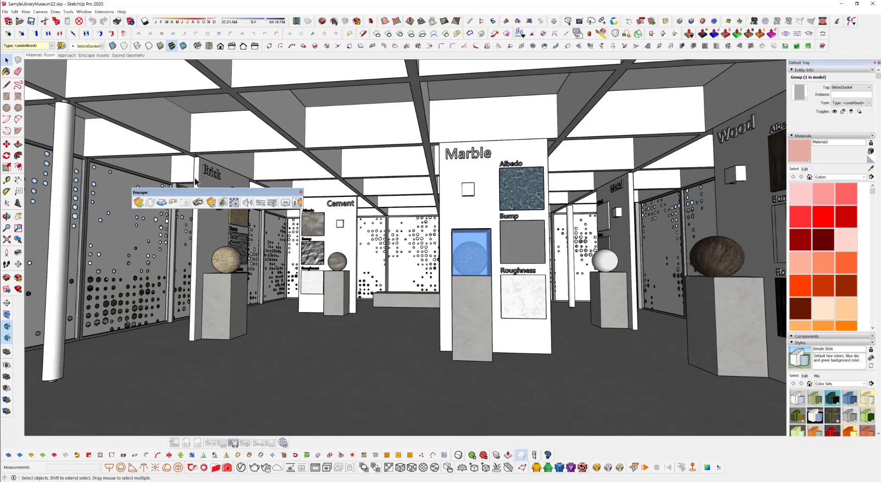
pyautogui.moveTo(201, 192); pyautogui.dragTo(88, 442)
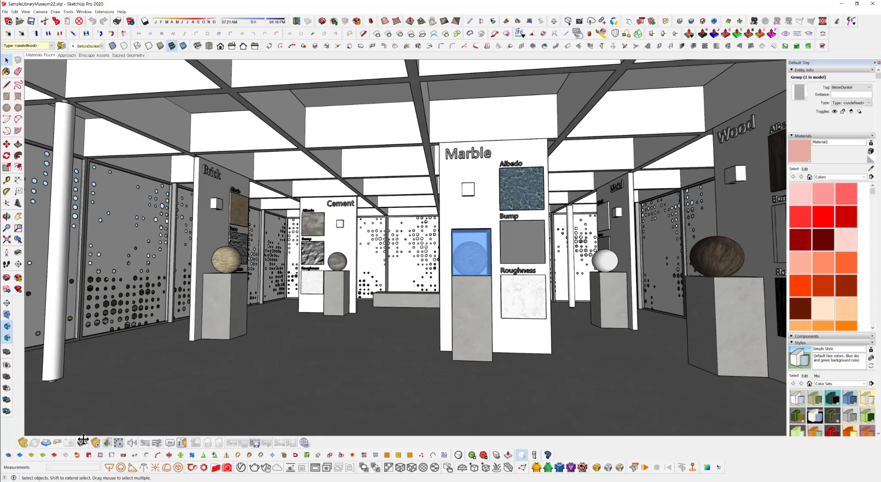
# - Review the commands offered by the Enscape extension
pyautogui.click(104, 11)
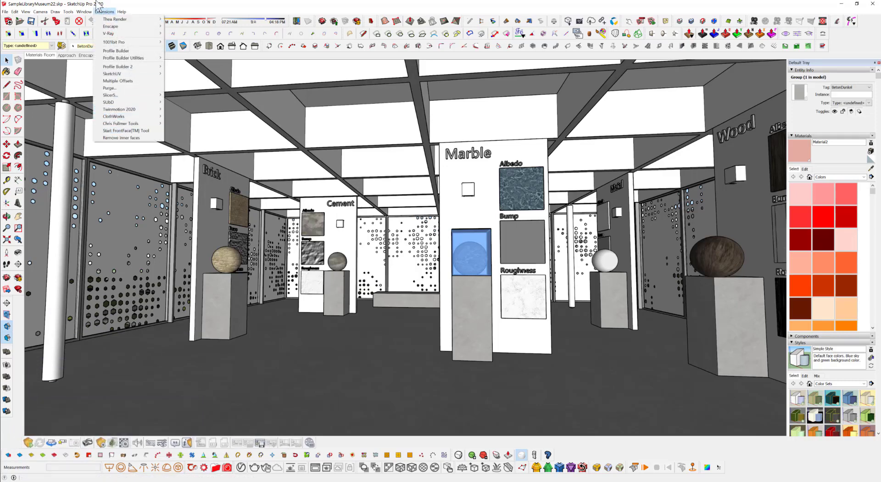
pyautogui.moveTo(108, 27)
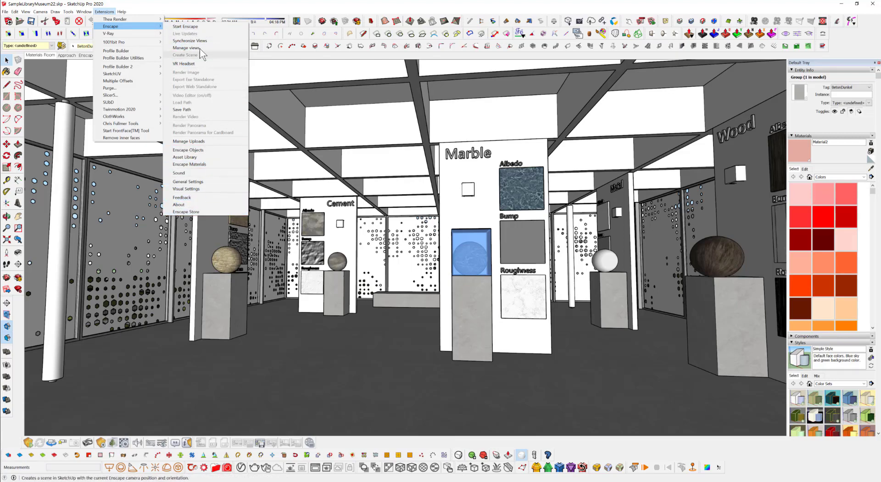
pyautogui.click(201, 212)
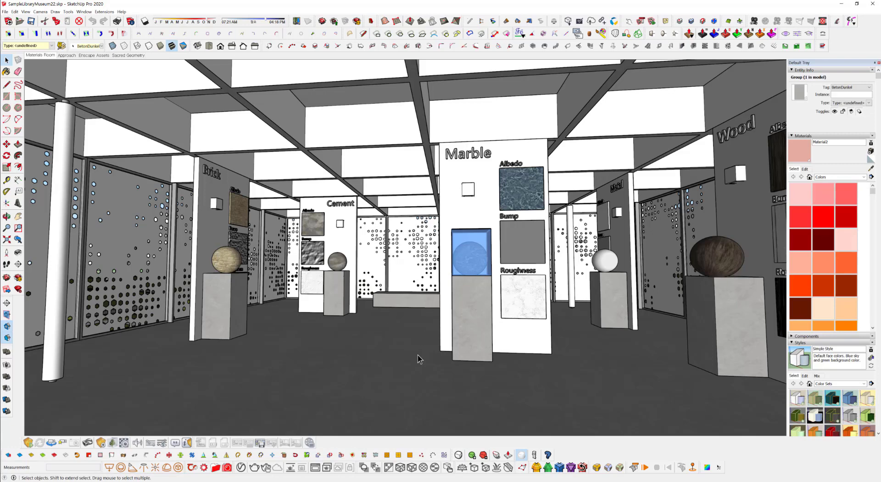
pyautogui.scroll(-3, 340, 325)
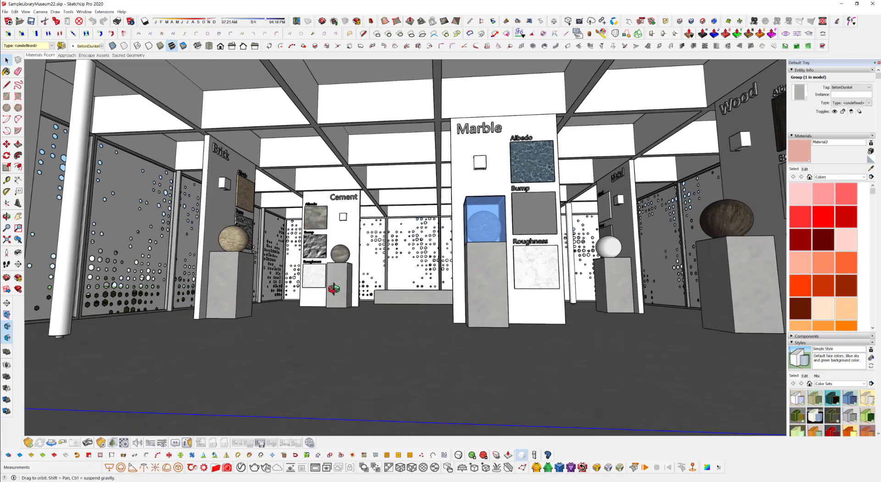
pyautogui.scroll(3, 302, 233)
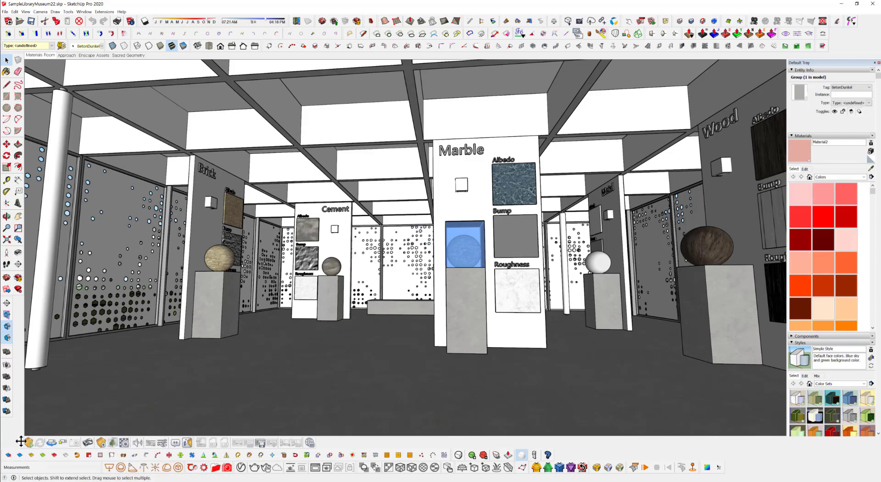
# - Show the Enscape version information, check for a new version, and close the dialogs
pyautogui.moveTo(21, 441); pyautogui.dragTo(30, 441)
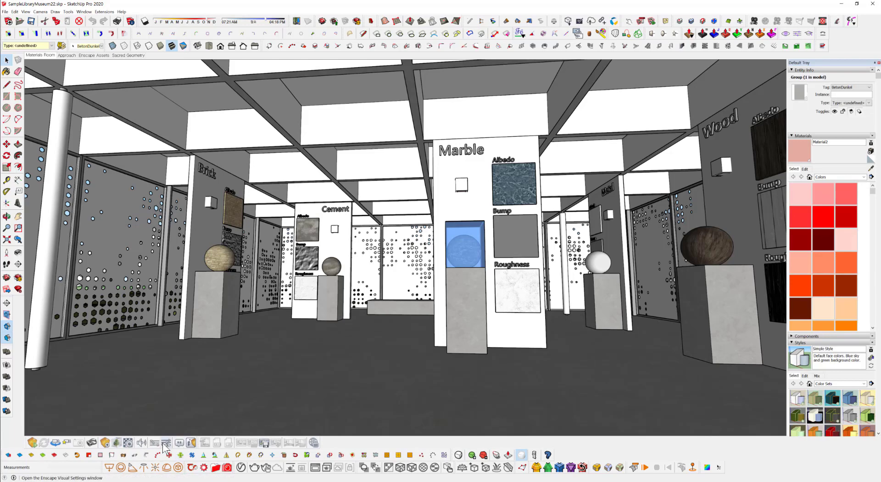
pyautogui.click(189, 443)
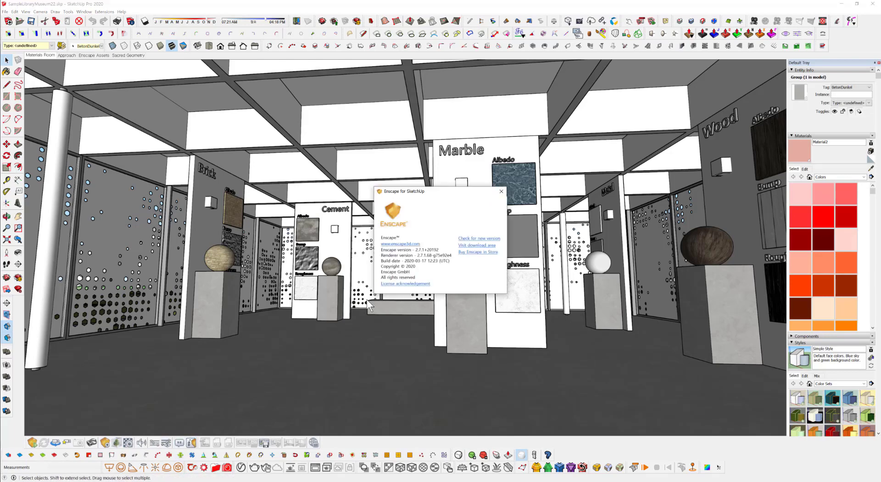
pyautogui.click(479, 238)
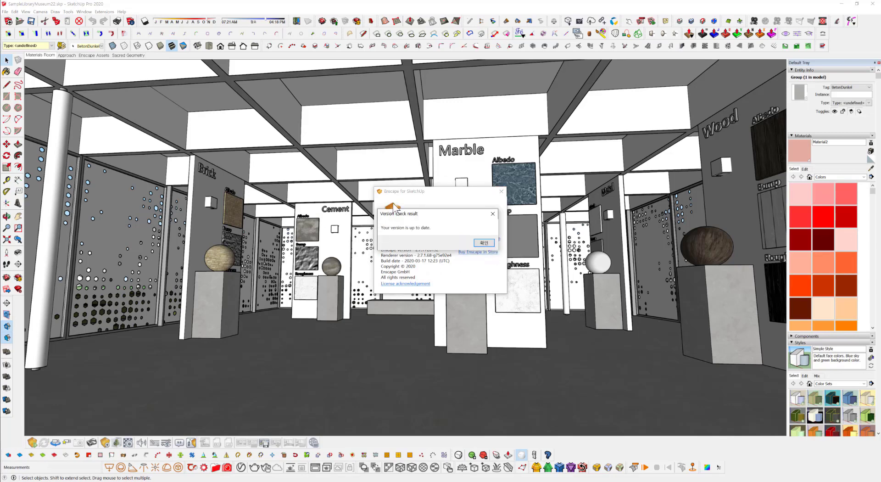
pyautogui.click(492, 213)
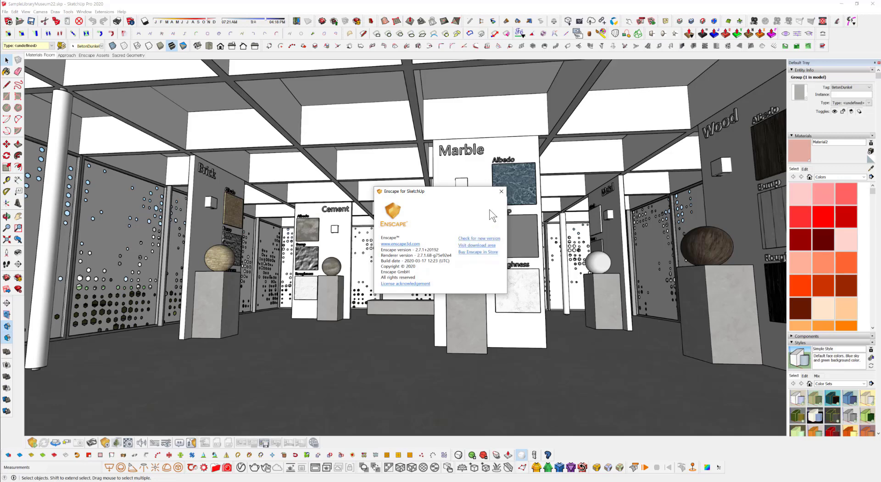
pyautogui.click(501, 192)
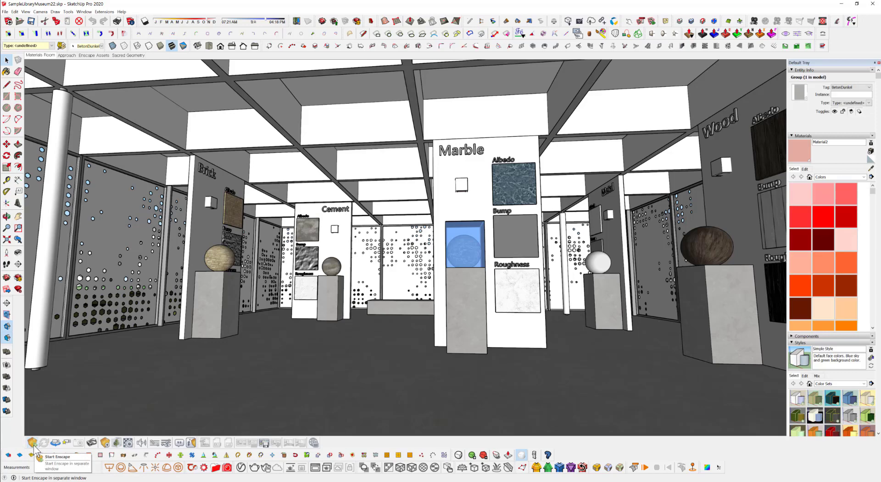
# - Start the Enscape live render of the Materials Room and move its window aside over the model view
pyautogui.moveTo(452, 256); pyautogui.dragTo(450, 266, button='middle')
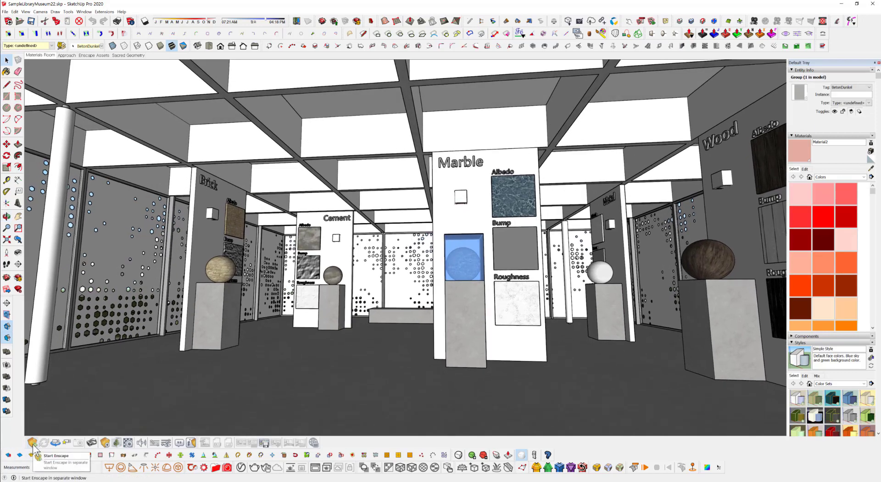
pyautogui.click(32, 442)
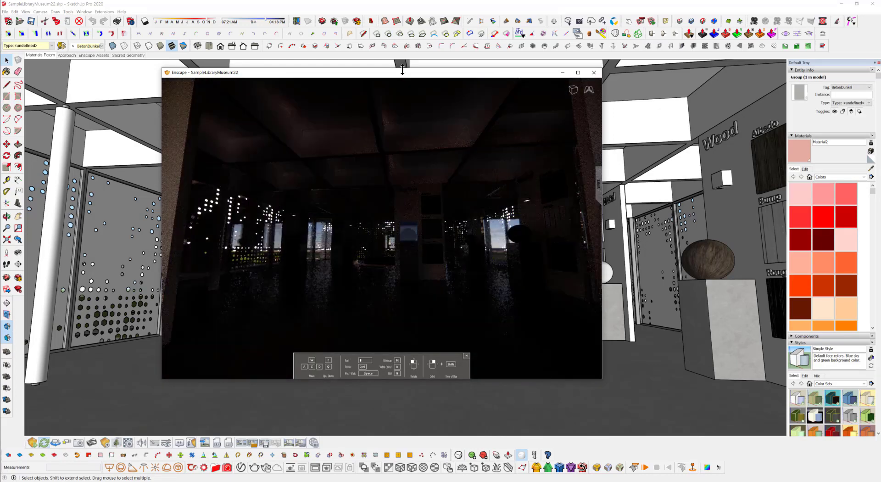
pyautogui.moveTo(403, 72); pyautogui.dragTo(515, 68)
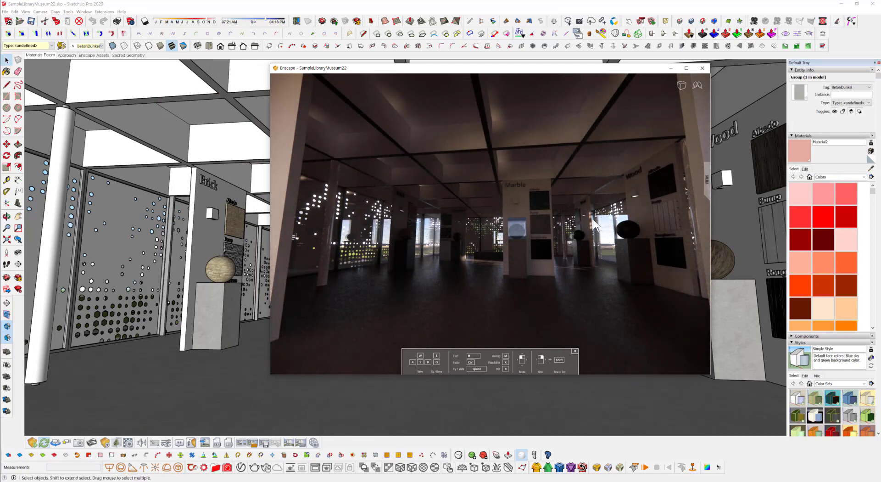
# - Look around the Materials Room in the Enscape render, turning and moving the camera around the Marble and Wood displays
pyautogui.moveTo(520, 251); pyautogui.dragTo(522, 270, button='right')
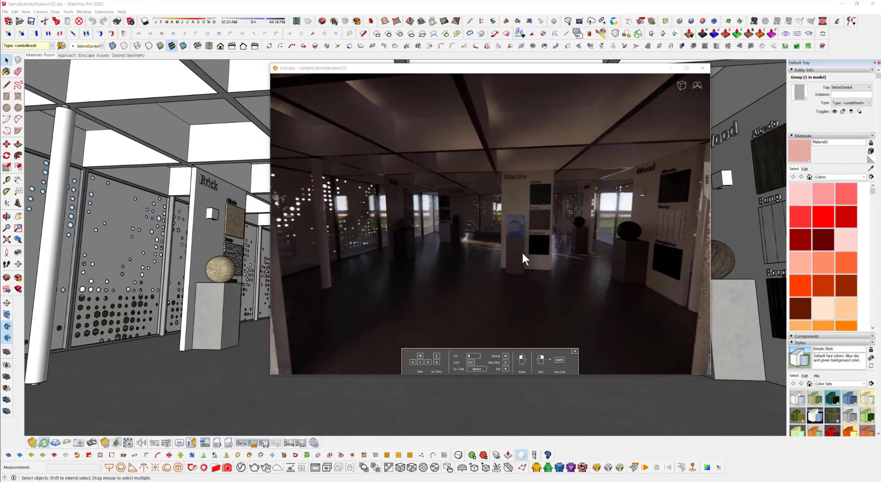
pyautogui.scroll(3, 519, 246)
pyautogui.scroll(-5, 512, 241)
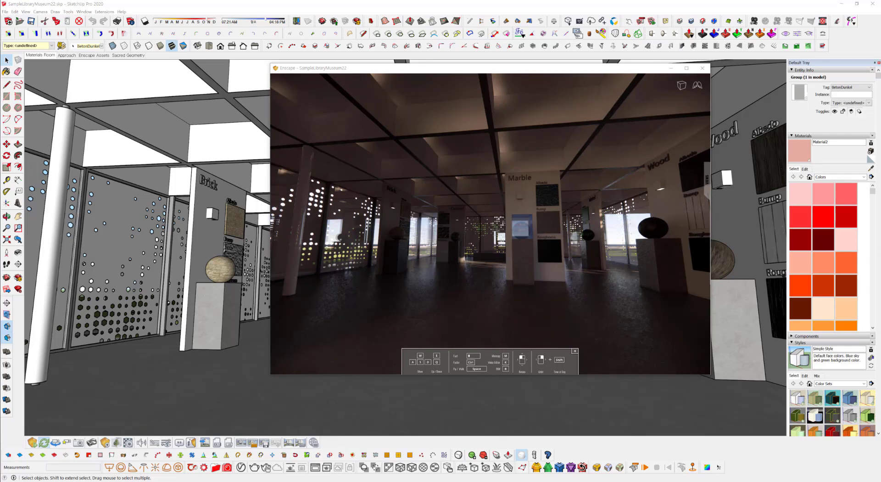
pyautogui.moveTo(481, 259)
pyautogui.mouseDown(button='right')
pyautogui.moveTo(516, 260)
pyautogui.moveTo(477, 260)
pyautogui.mouseUp(button='right')
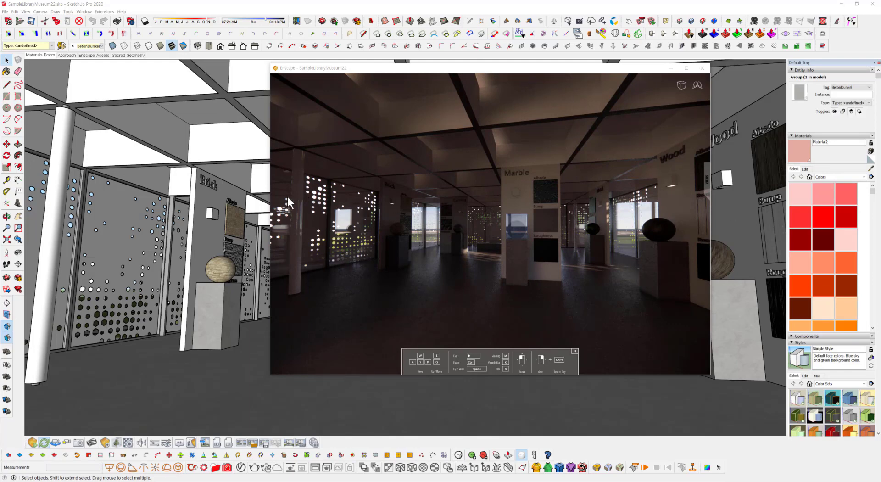
pyautogui.moveTo(387, 68); pyautogui.dragTo(386, 61)
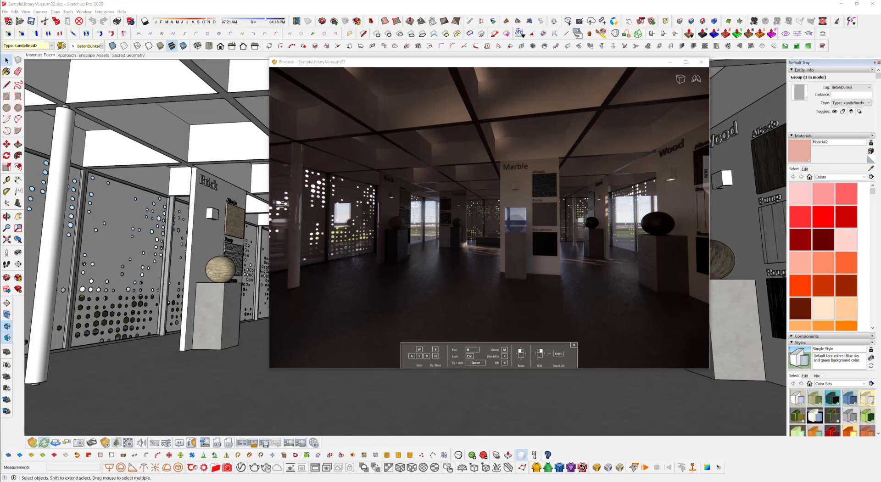
pyautogui.moveTo(541, 220); pyautogui.dragTo(530, 190)
# - View the Approach, Enscape Assets and Sacred Geometry scenes in Enscape, return to Materials Room, and switch back to SketchUp
pyautogui.moveTo(704, 176)
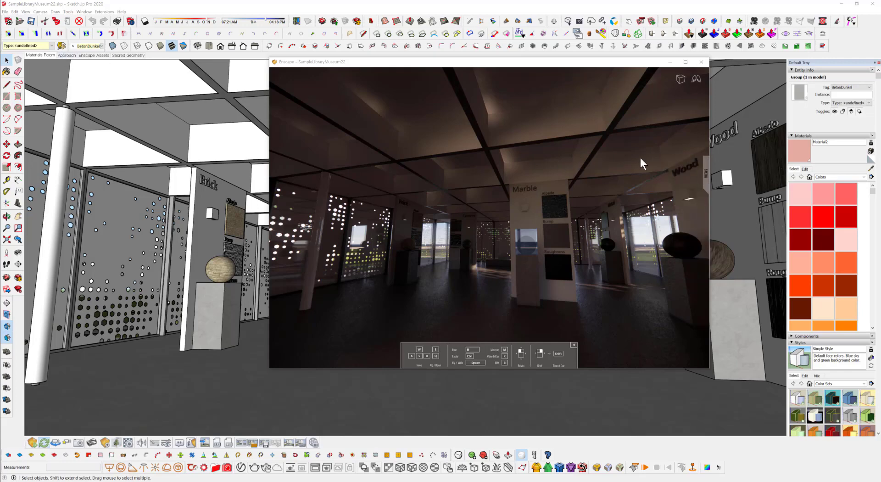
pyautogui.click(707, 174)
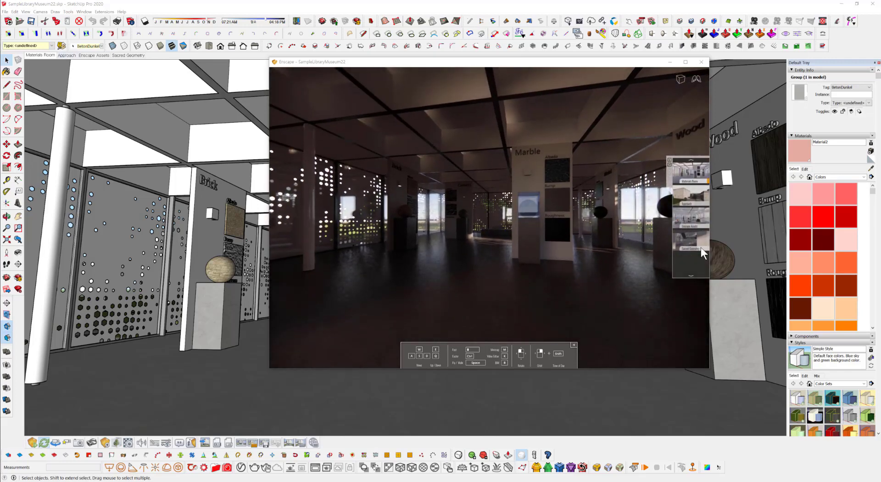
pyautogui.click(696, 197)
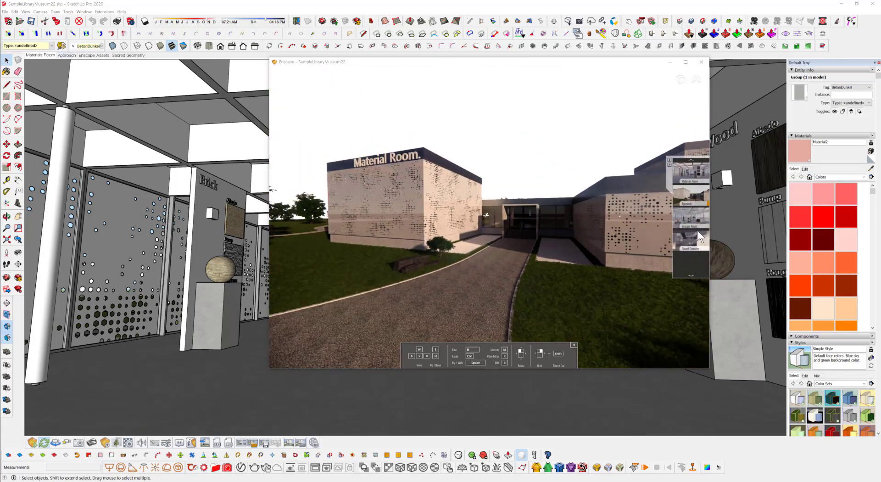
pyautogui.click(689, 221)
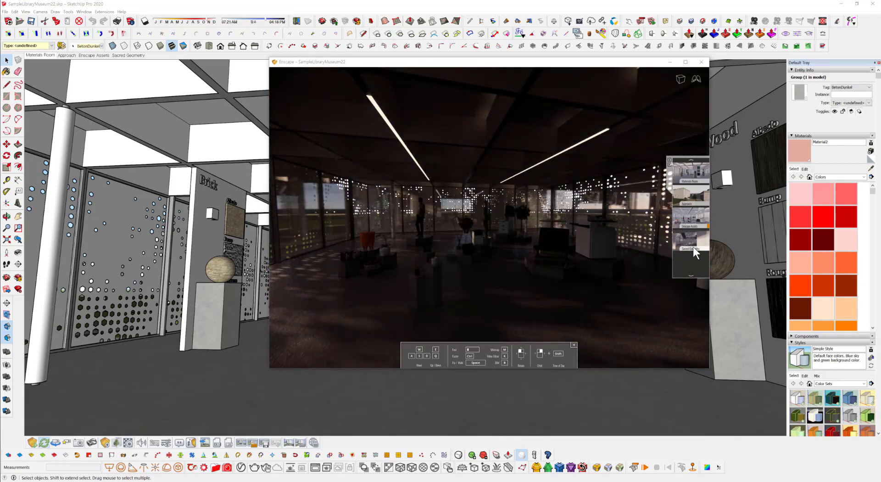
pyautogui.click(692, 244)
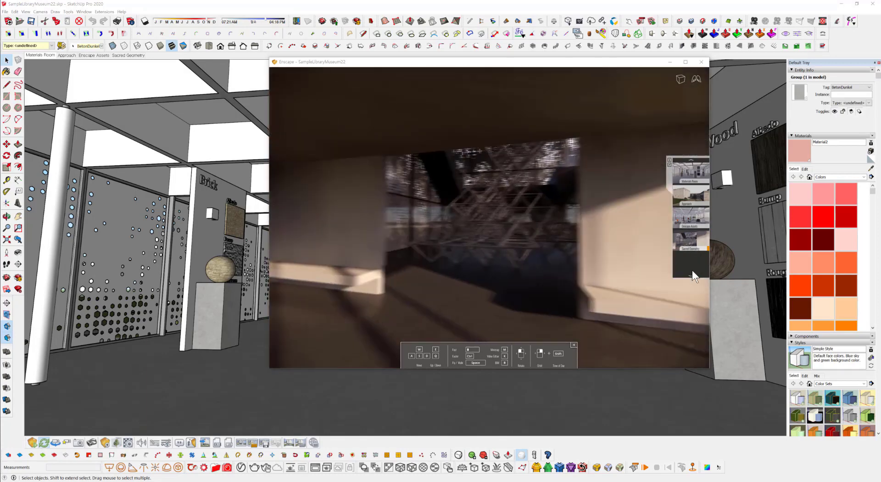
pyautogui.click(693, 170)
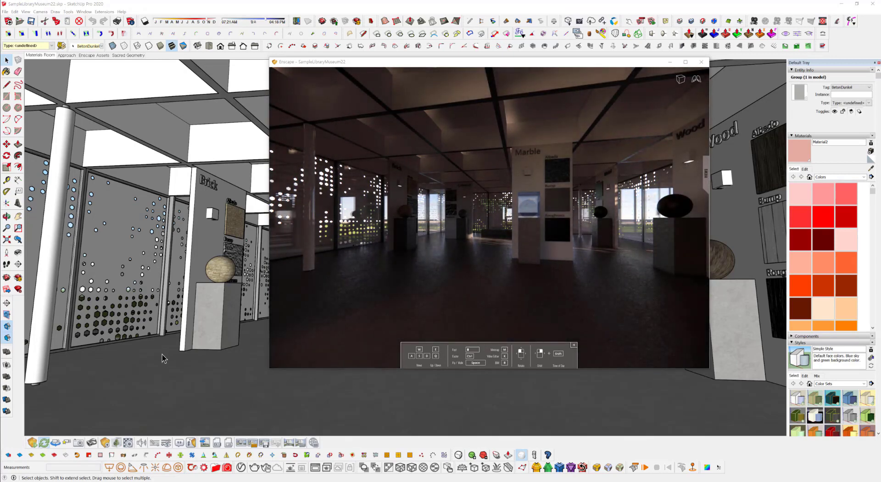
pyautogui.moveTo(166, 339)
pyautogui.mouseDown(button='middle')
pyautogui.moveTo(182, 344)
pyautogui.moveTo(143, 338)
pyautogui.mouseUp(button='middle')
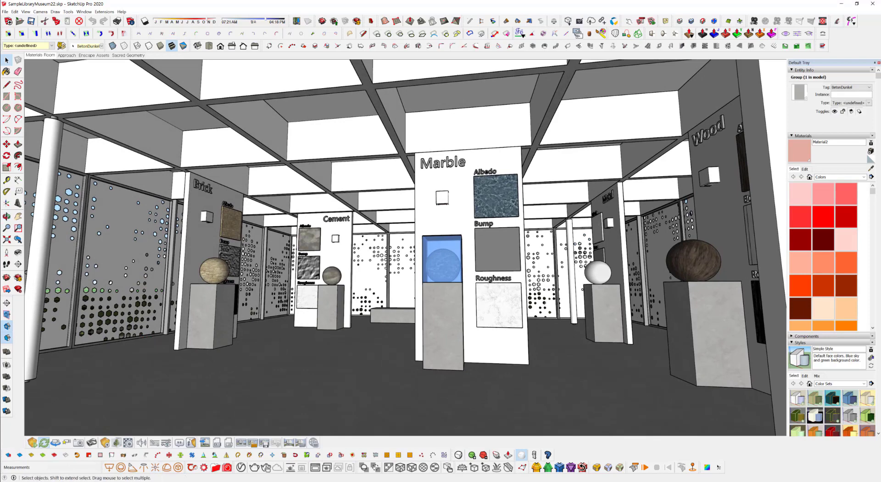
# - Bring the Enscape render window back over the model, reposition it and move the camera toward the Wood display
pyautogui.rightClick(194, 481)
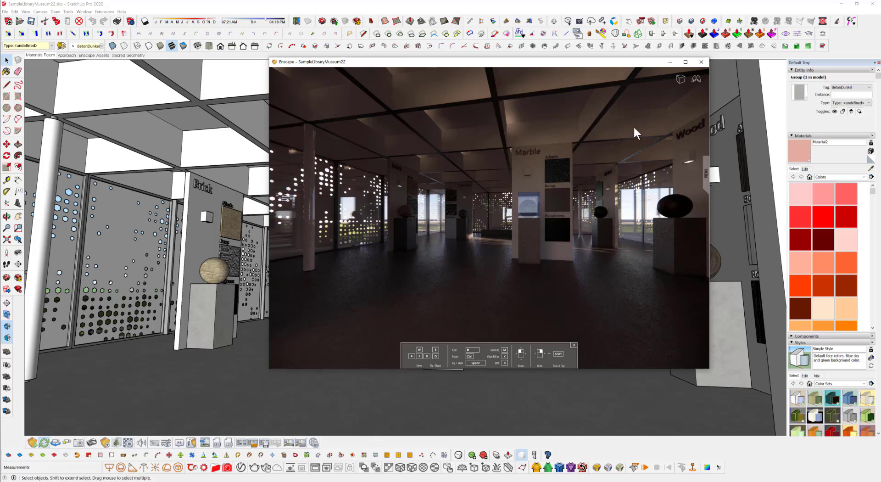
pyautogui.moveTo(367, 63); pyautogui.dragTo(372, 76)
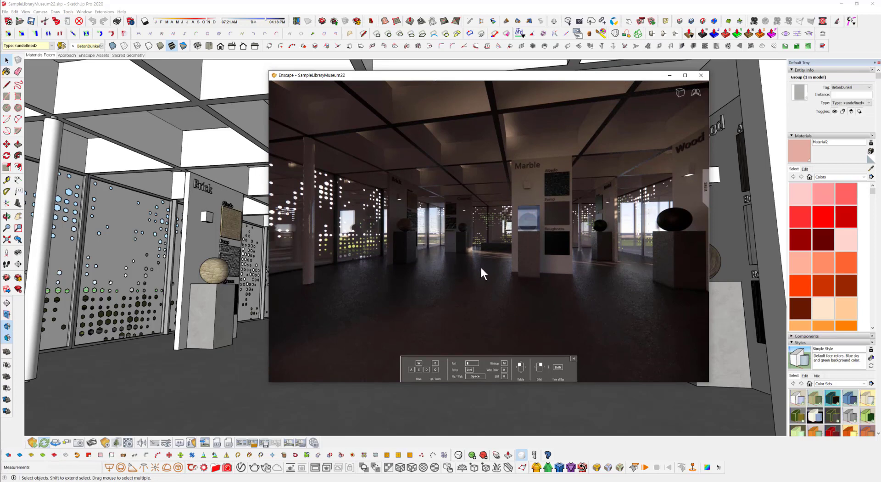
pyautogui.click(332, 199)
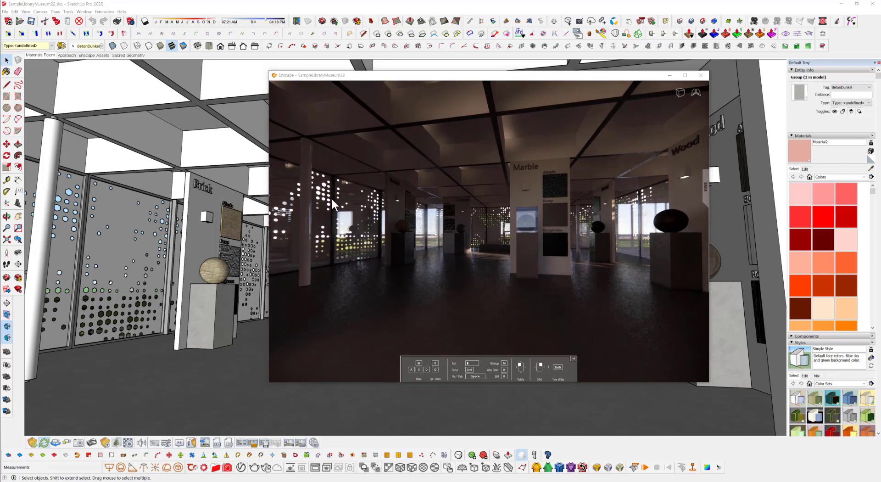
pyautogui.press('d')
pyautogui.press('w')
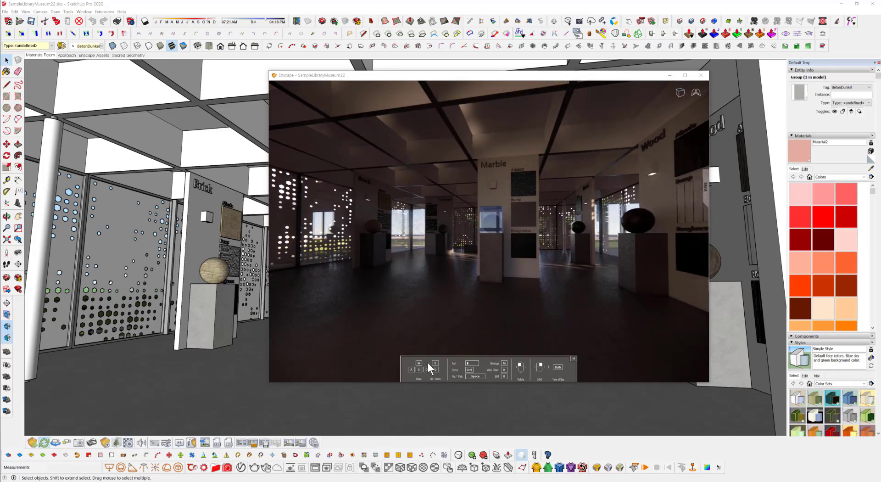
# - Move the Enscape camera up and down and sideways to both sides in front of the Marble display
pyautogui.press('q')
pyautogui.press('e')
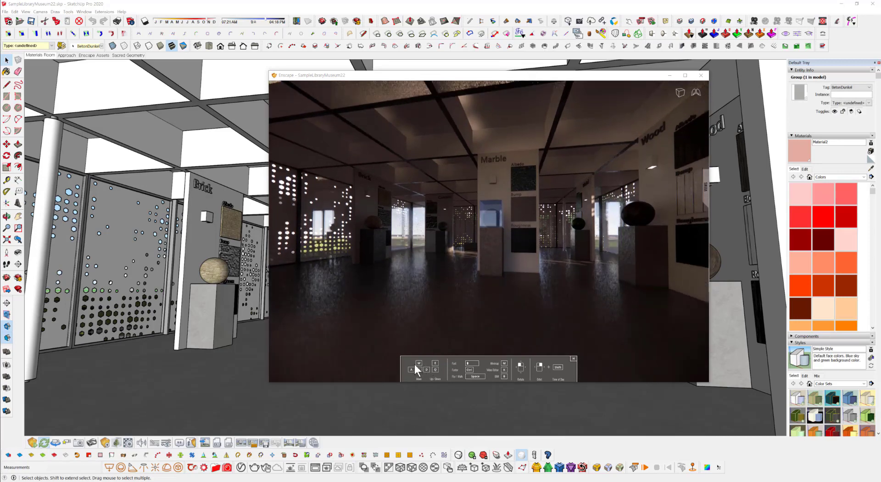
pyautogui.press('q')
pyautogui.press('e')
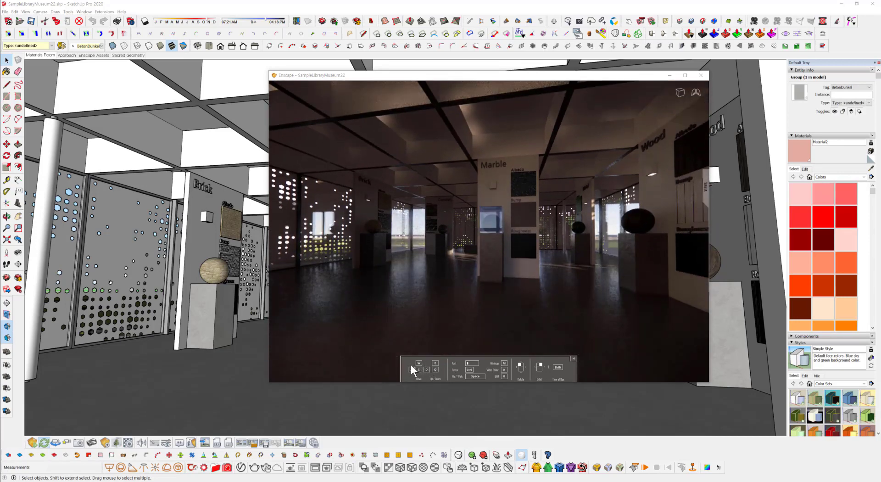
pyautogui.press('a')
pyautogui.press('d')
pyautogui.press('a')
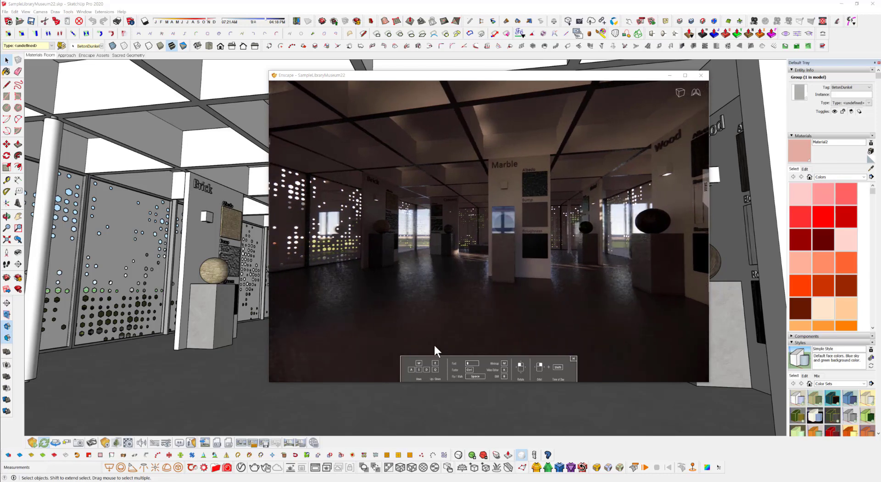
pyautogui.press('d')
# - Toggle the Enscape camera twice between fly and walk mode, ending in fly mode
pyautogui.press('space')
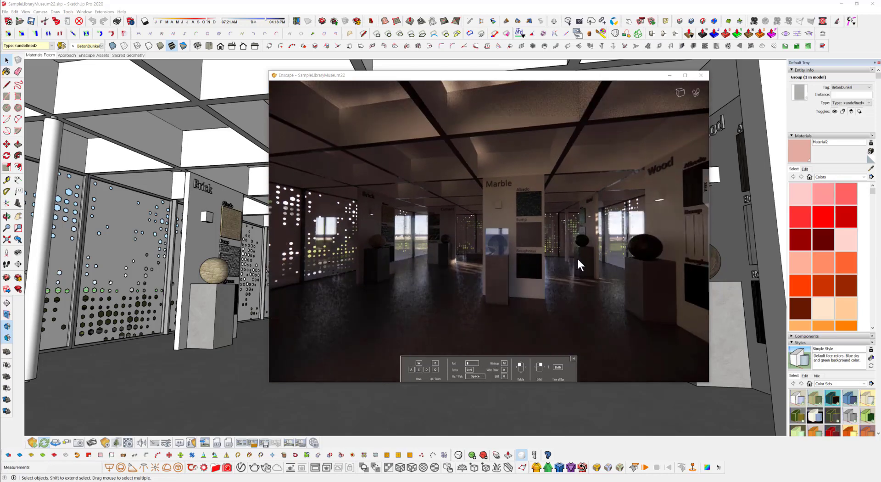
pyautogui.press('space')
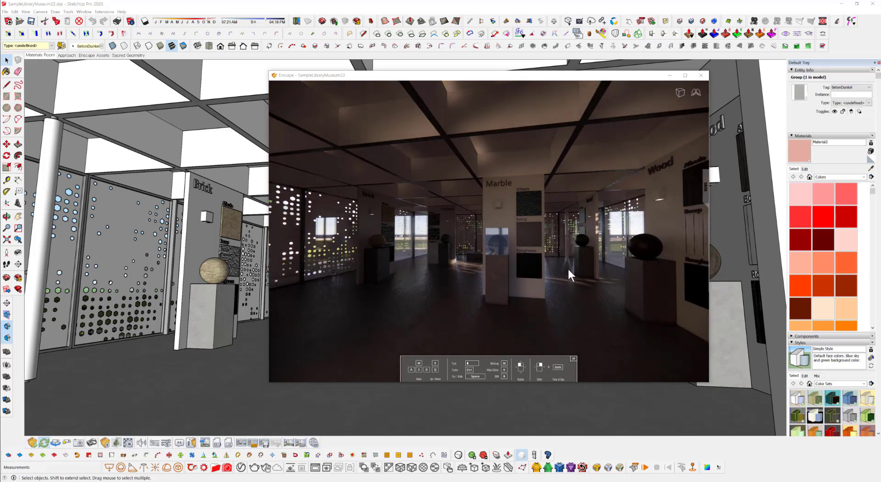
pyautogui.click(696, 93)
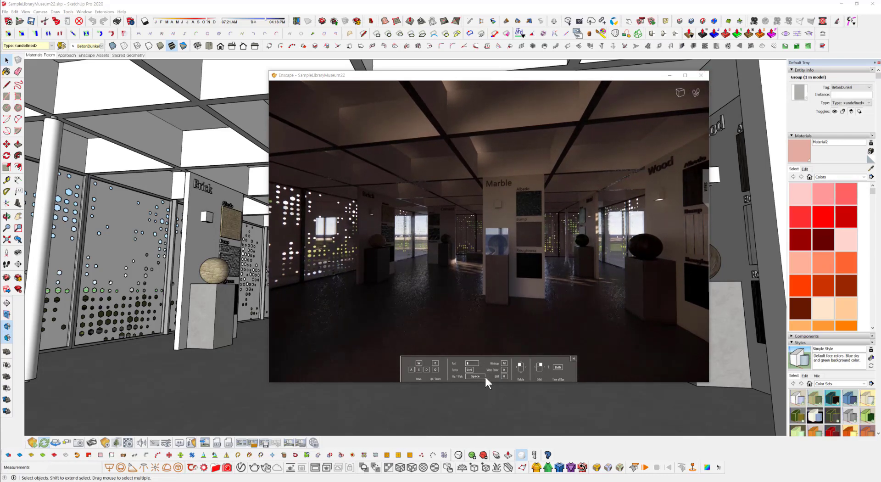
pyautogui.press('space')
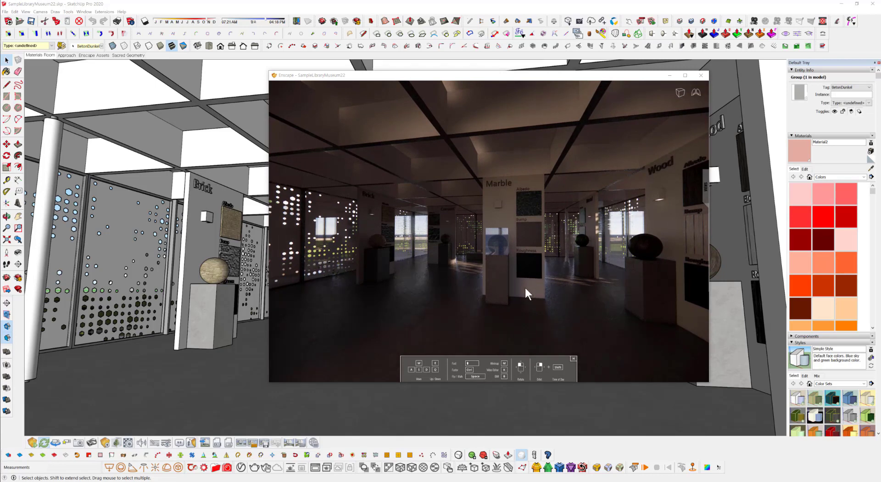
# - Move the camera around the Marble and Wood displays while alternating between fly and walk mode, ending in fly mode
pyautogui.press('w')
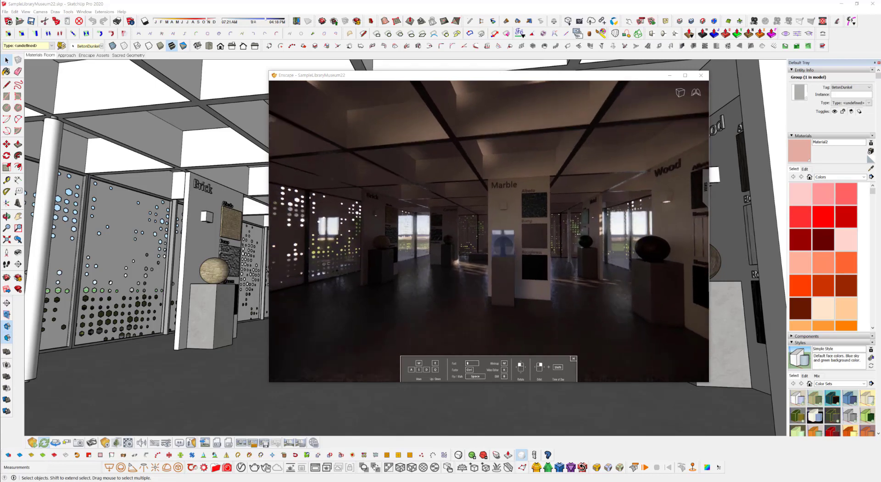
pyautogui.press('d')
pyautogui.press('space')
pyautogui.press('d')
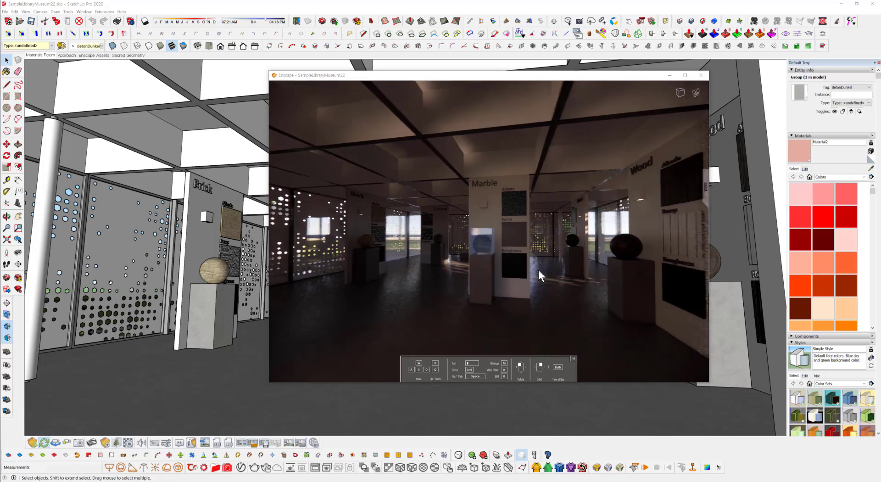
pyautogui.press('w')
pyautogui.press('space')
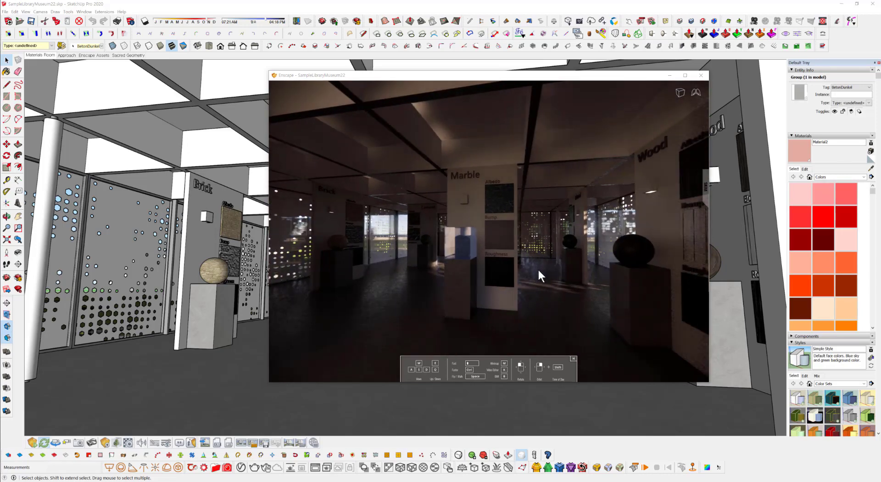
pyautogui.press('space')
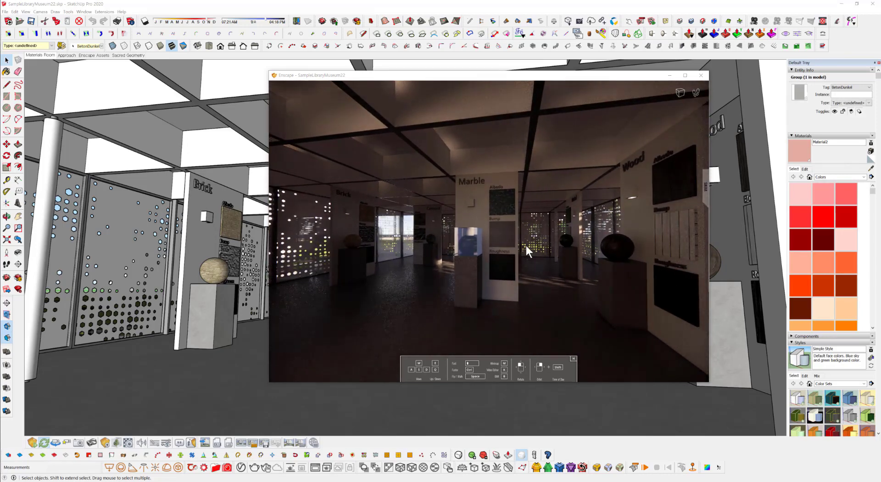
pyautogui.press('space')
pyautogui.press('w')
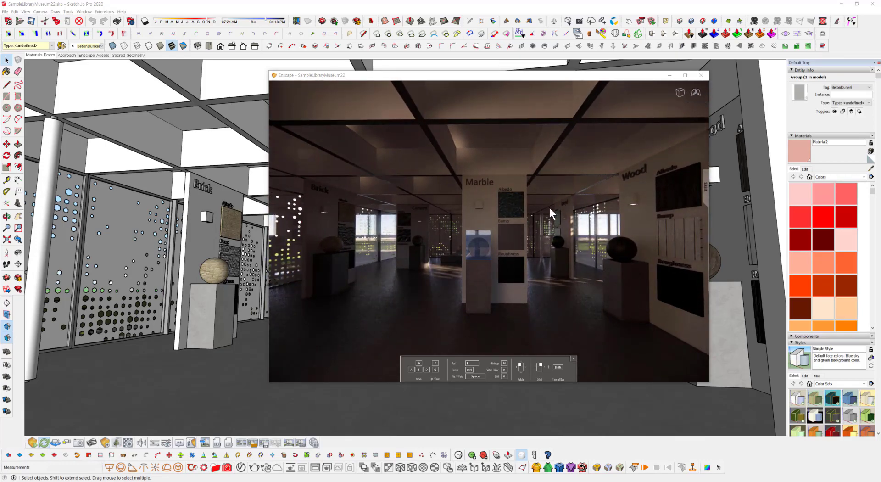
# - Switch the Enscape camera to walk mode and change the render's time of day to cast low sunlight across the floor
pyautogui.press('space')
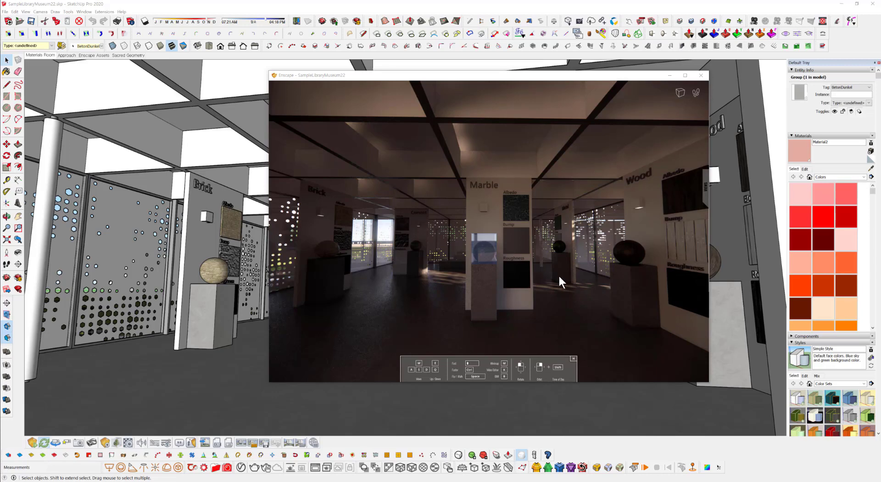
pyautogui.moveTo(558, 276)
pyautogui.keyDown('shift'); pyautogui.mouseDown(button='right')
pyautogui.moveTo(591, 276)
pyautogui.moveTo(552, 277)
pyautogui.mouseUp(button='right'); pyautogui.keyUp('shift')
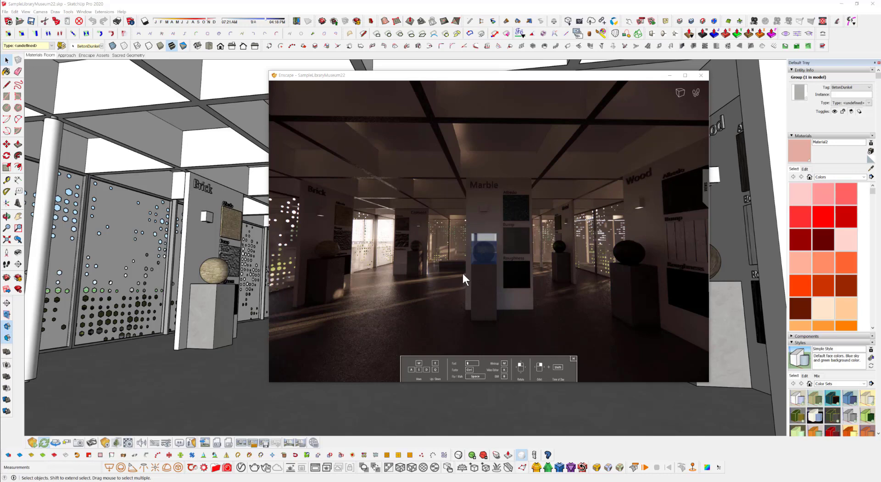
# - Arrange the SketchUp and Enscape windows side by side, each filling half of the screen
pyautogui.click(450, 78)
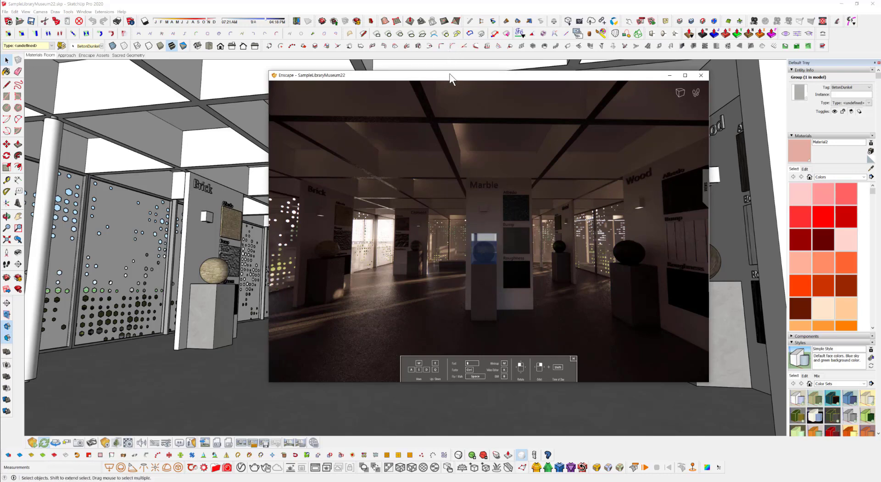
pyautogui.moveTo(449, 75); pyautogui.dragTo(451, 75)
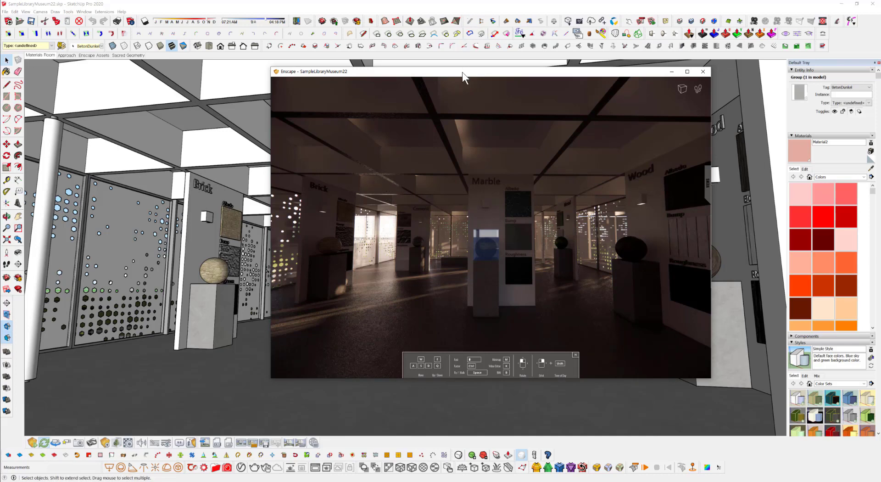
pyautogui.moveTo(463, 70); pyautogui.dragTo(880, 77)
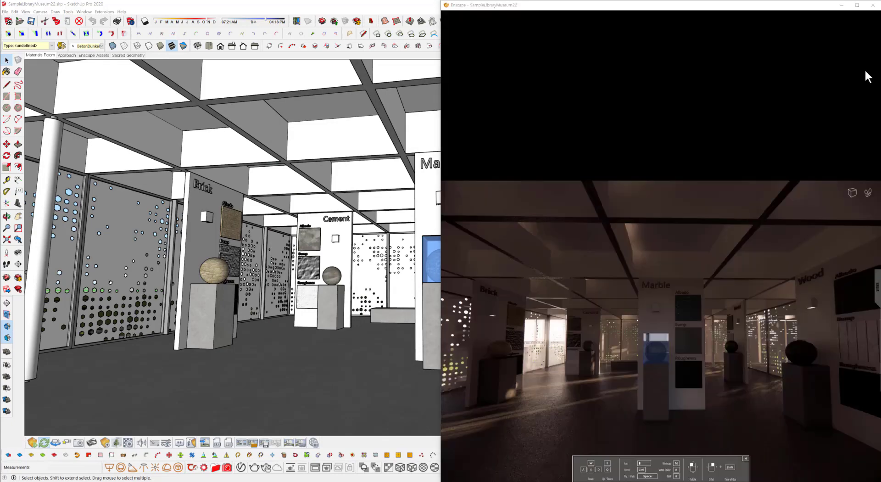
pyautogui.click(120, 196)
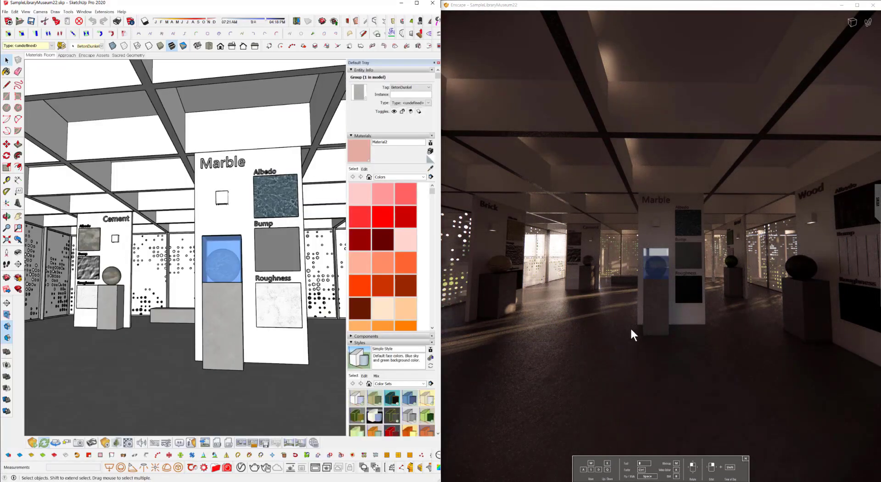
# - Switch the Enscape camera to fly mode and alternate between perspective and two-point projection, ending in two-point projection
pyautogui.press('space')
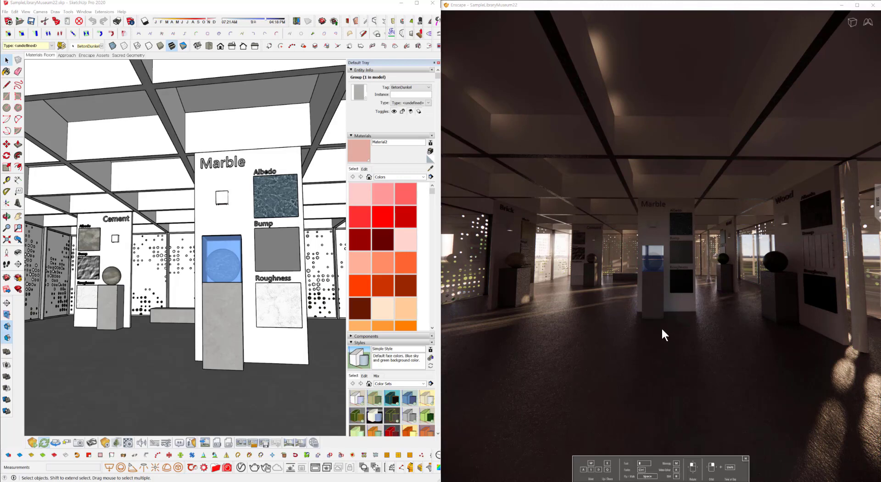
pyautogui.click(853, 25)
pyautogui.click(852, 37)
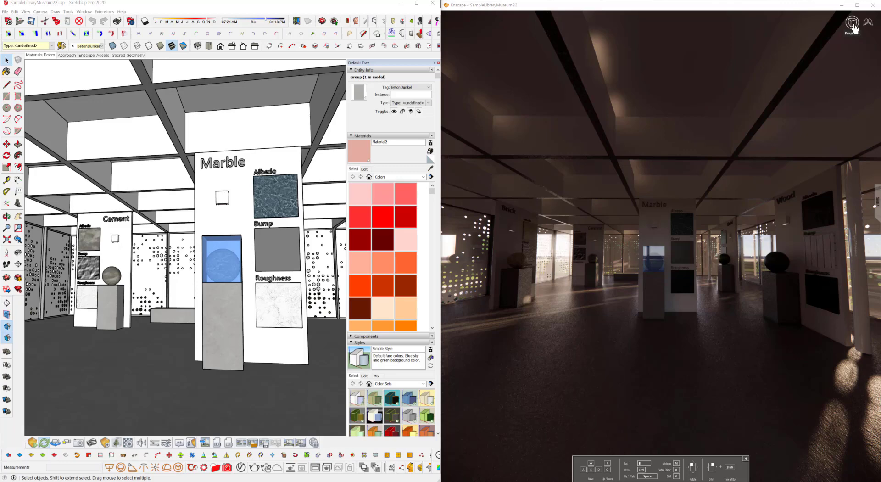
pyautogui.click(852, 26)
pyautogui.click(852, 51)
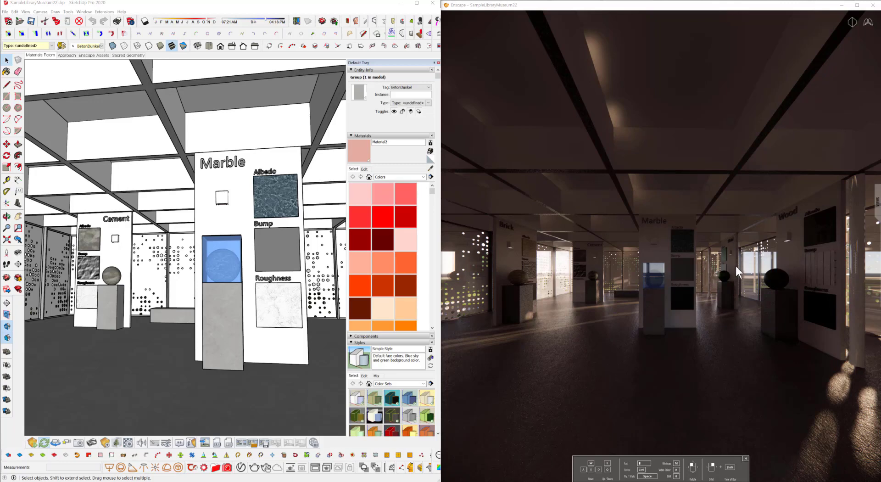
pyautogui.click(852, 22)
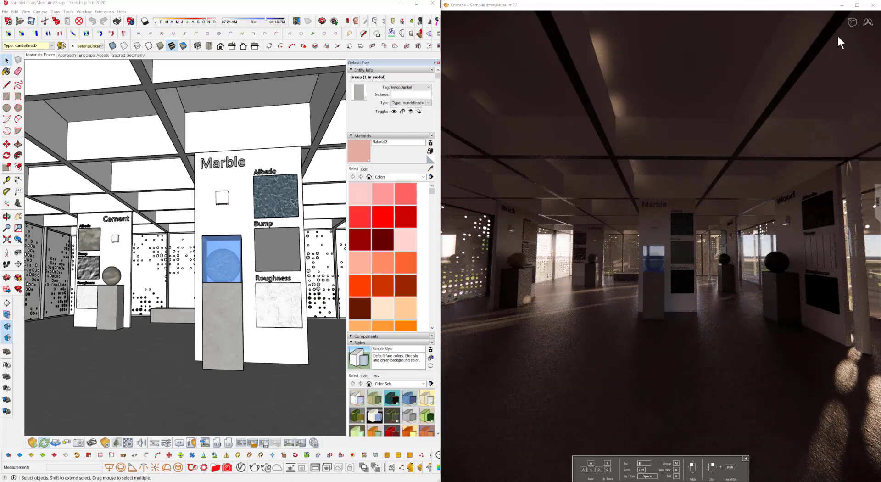
pyautogui.moveTo(851, 26)
pyautogui.click(852, 54)
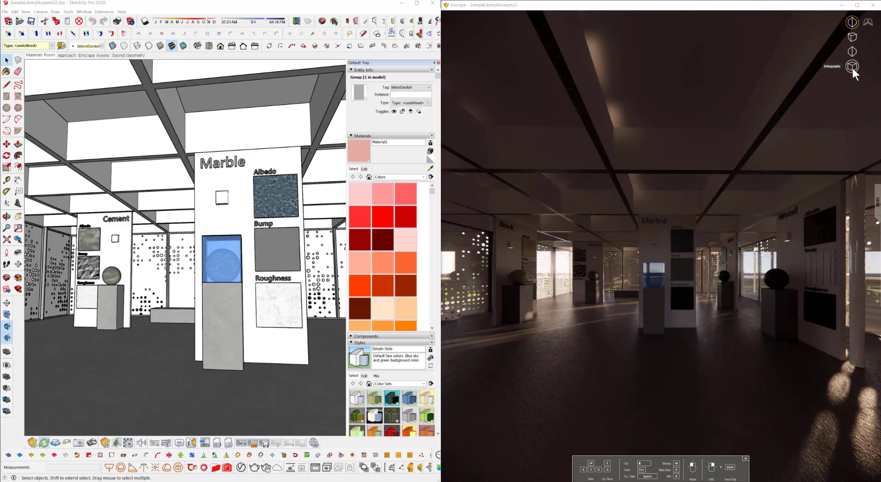
# - Switch the Enscape render to orthographic projection and bring the view in close on the trees and the Material Room building
pyautogui.click(852, 68)
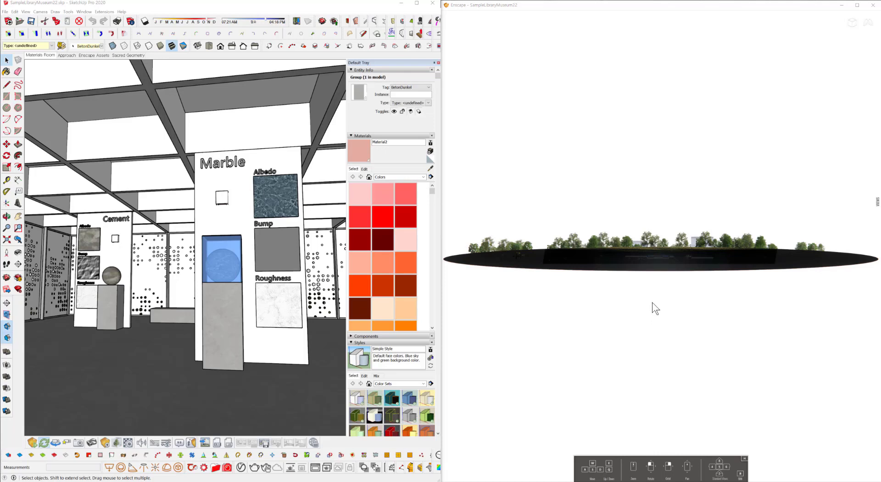
pyautogui.scroll(2, 662, 288)
pyautogui.scroll(-2, 660, 294)
pyautogui.scroll(2, 658, 295)
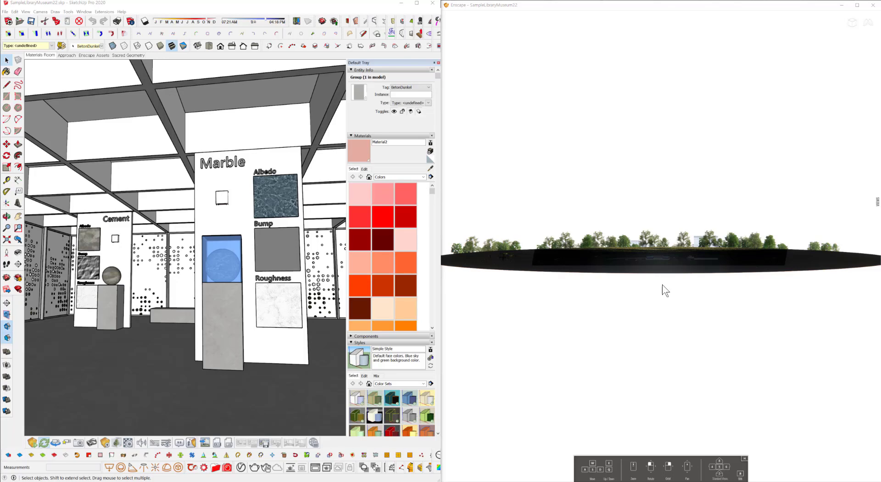
pyautogui.press('w')
pyautogui.press('w')
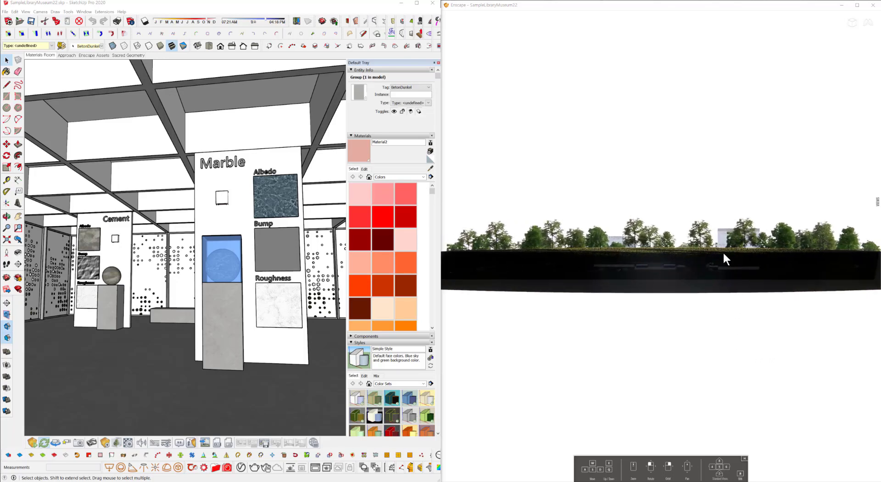
pyautogui.press('w')
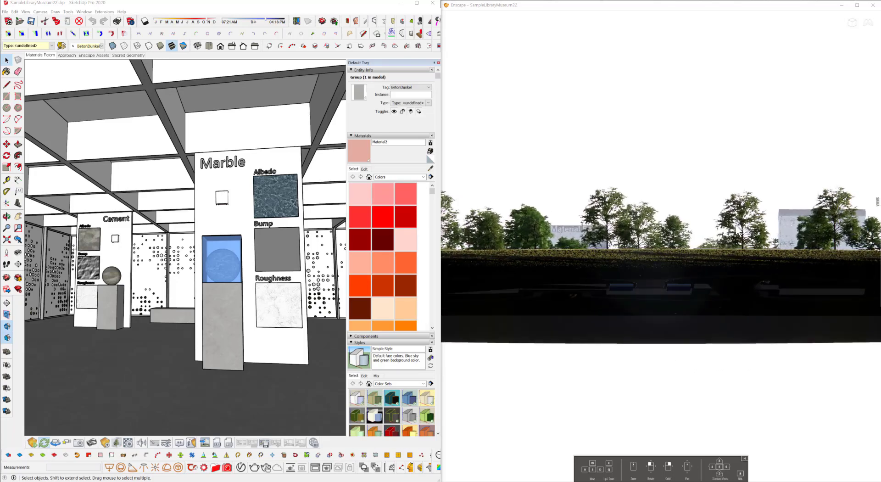
pyautogui.press('w')
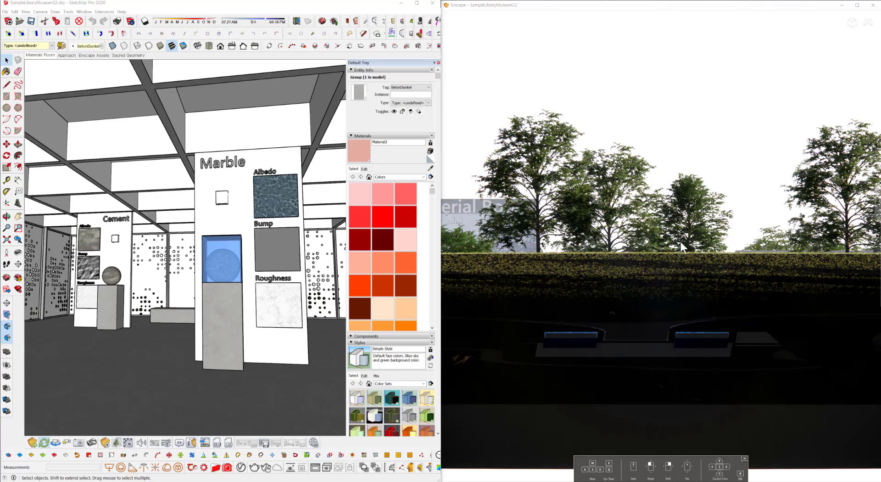
# - Orbit the orthographic view to see the museum from slightly above and show two different standard elevations of it
pyautogui.moveTo(681, 241)
pyautogui.mouseDown(button='right')
pyautogui.moveTo(704, 255)
pyautogui.moveTo(681, 280)
pyautogui.moveTo(693, 235)
pyautogui.mouseUp(button='right')
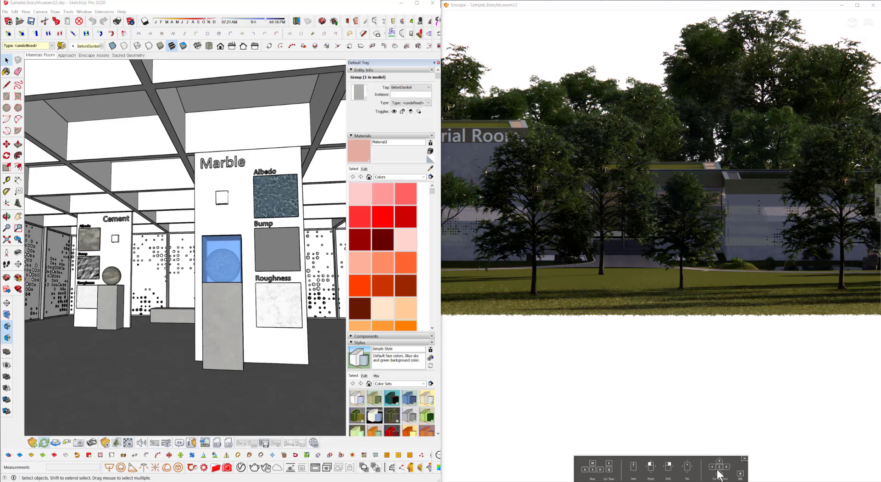
pyautogui.press('4')
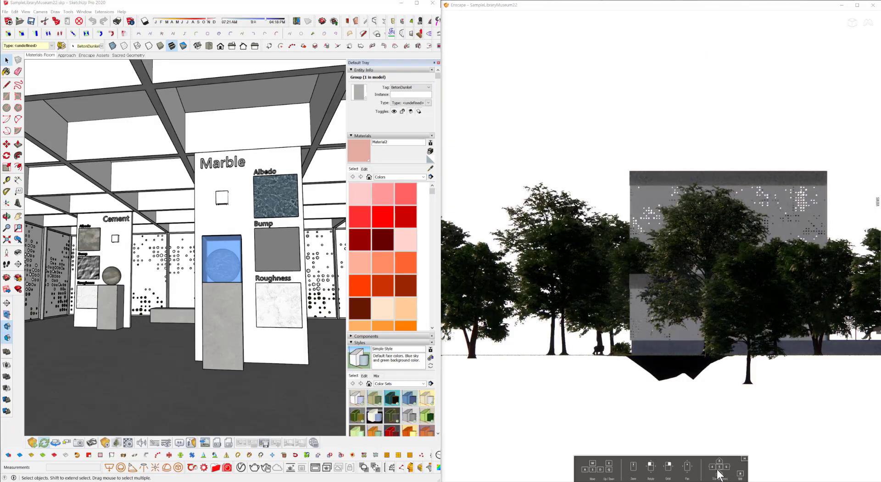
pyautogui.press('8')
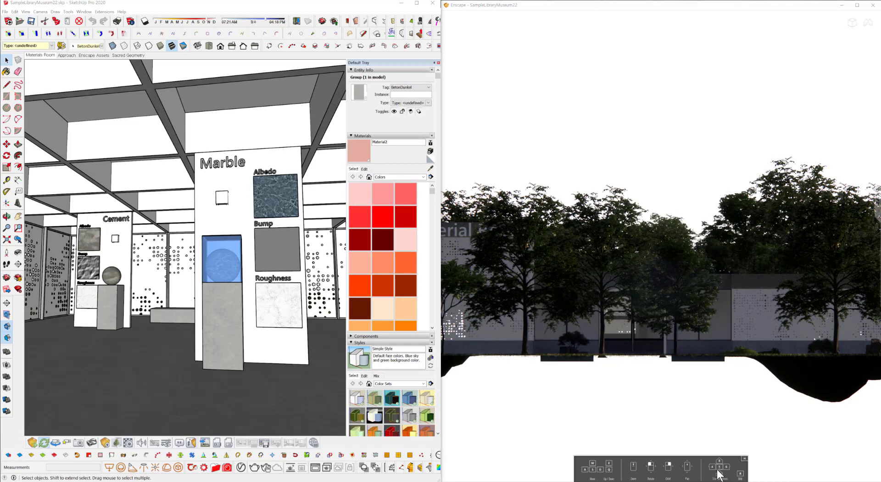
# - Show the museum in standard orthographic views, cycling through opposite elevations, a side elevation and the top-down plan, ending on an elevation
pyautogui.press('2')
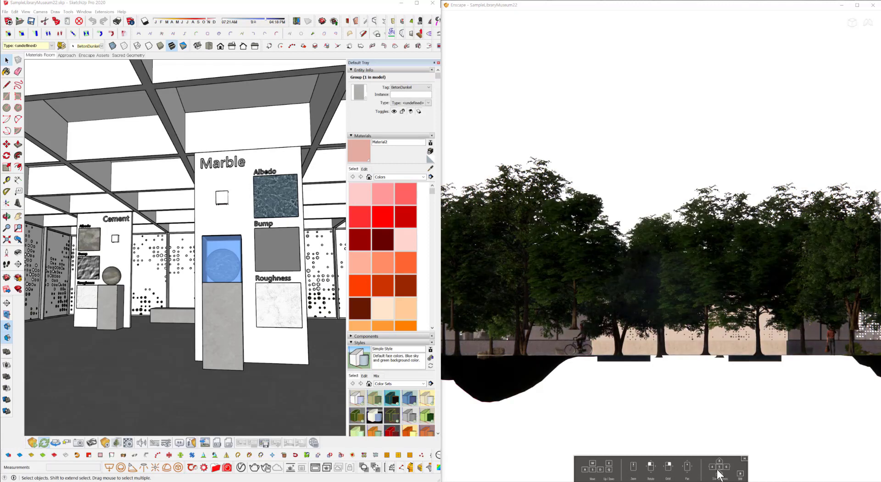
pyautogui.press('6')
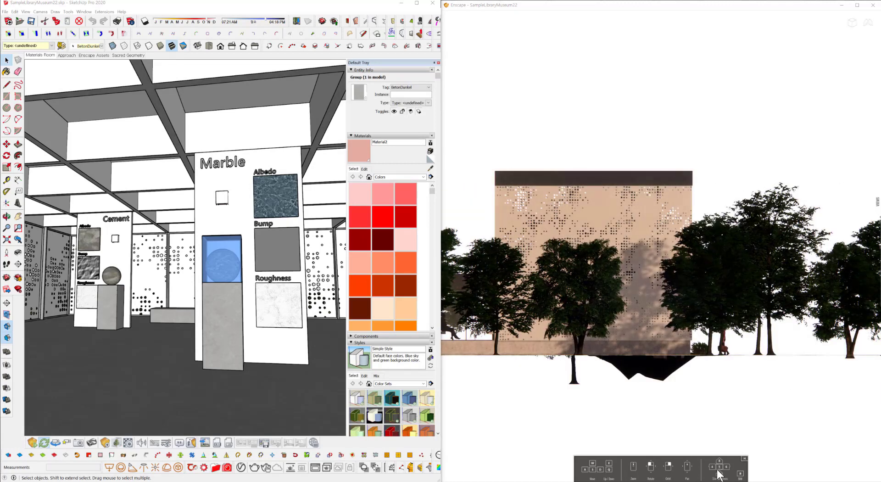
pyautogui.press('5')
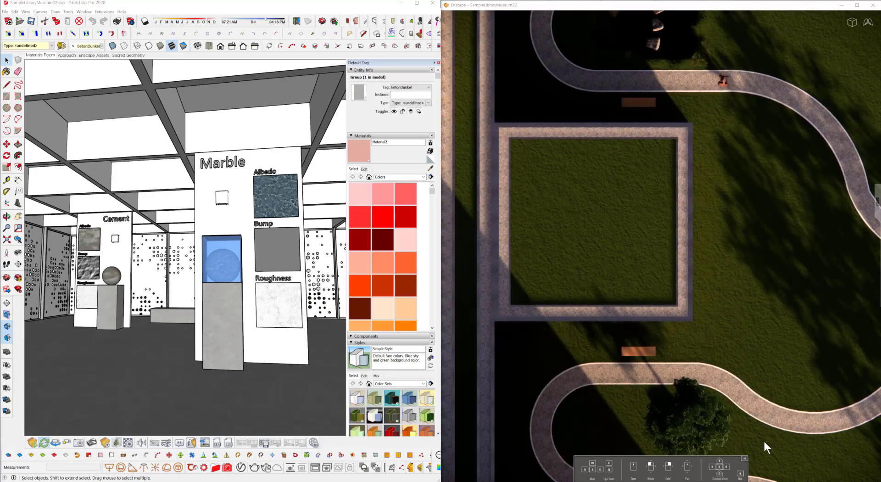
pyautogui.press('2')
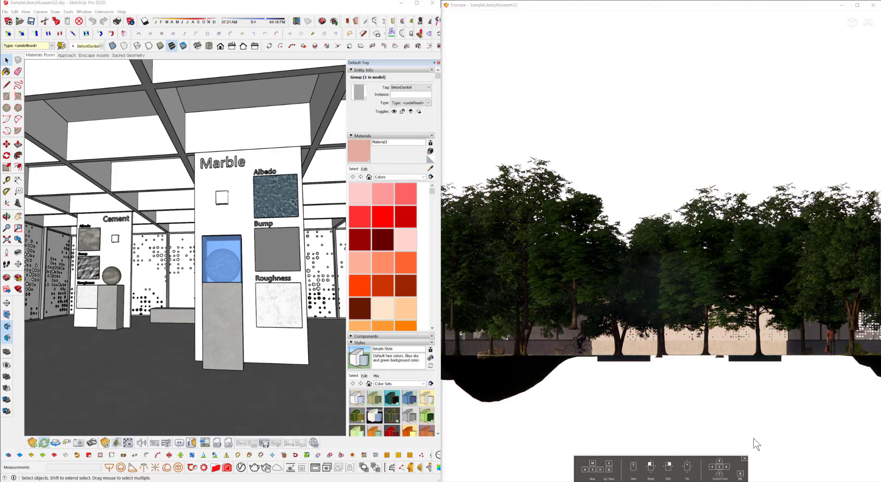
# - Examine the front elevation with the Material Room building at several scales, bringing more of the museum and its row of trees into frame
pyautogui.scroll(-5, 669, 279)
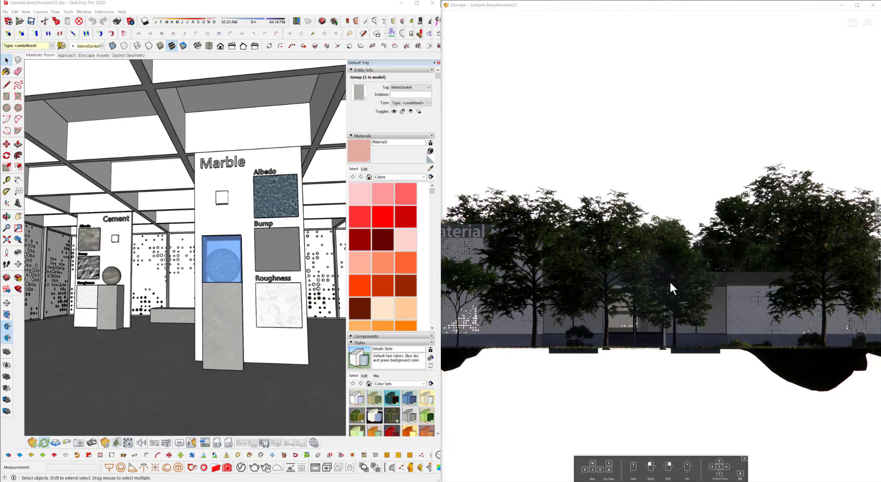
pyautogui.moveTo(682, 270); pyautogui.dragTo(717, 271, button='middle')
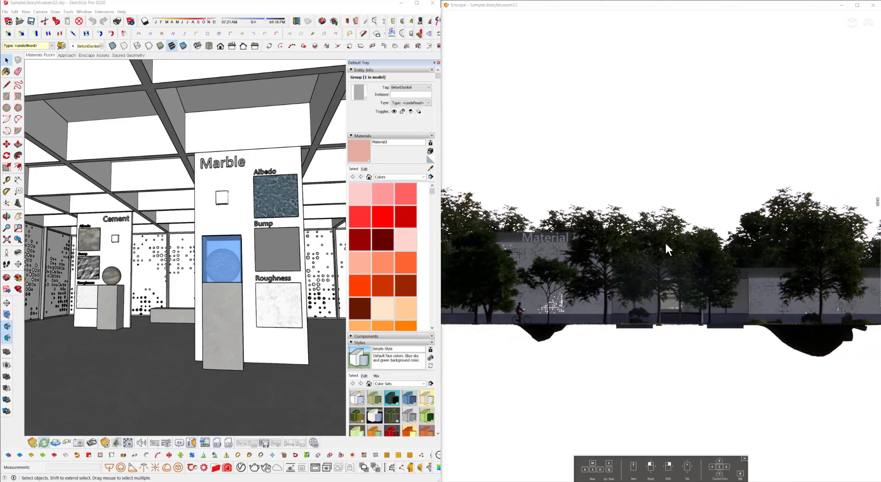
pyautogui.scroll(-3, 629, 250)
pyautogui.scroll(-1, 631, 262)
pyautogui.moveTo(631, 262); pyautogui.dragTo(728, 263, button='middle')
pyautogui.scroll(-1, 628, 280)
pyautogui.scroll(-2, 805, 257)
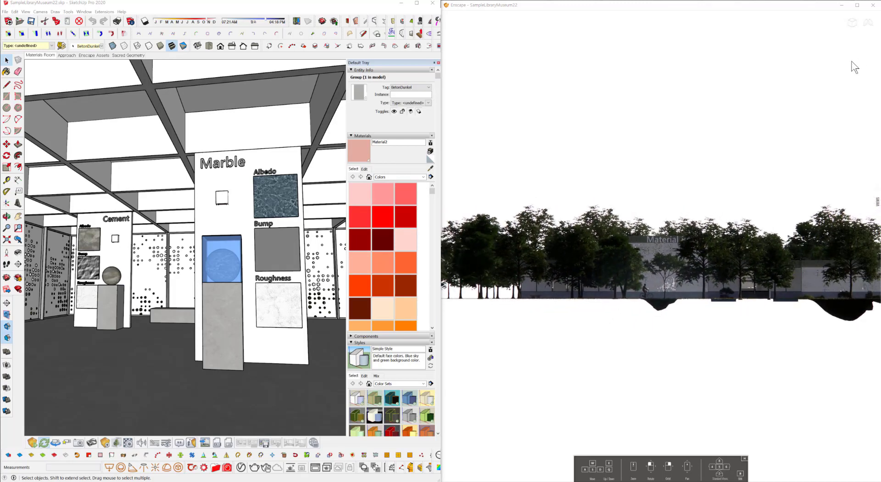
pyautogui.scroll(-3, 748, 301)
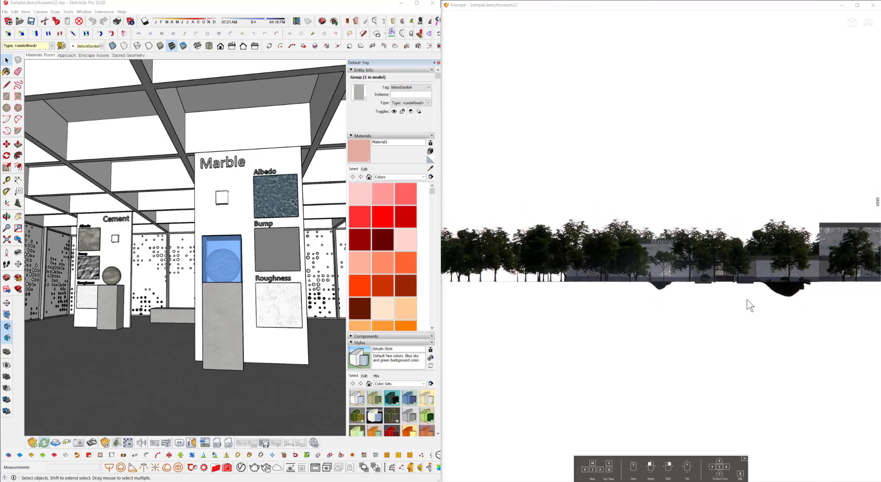
pyautogui.scroll(4, 738, 285)
pyautogui.scroll(3, 667, 258)
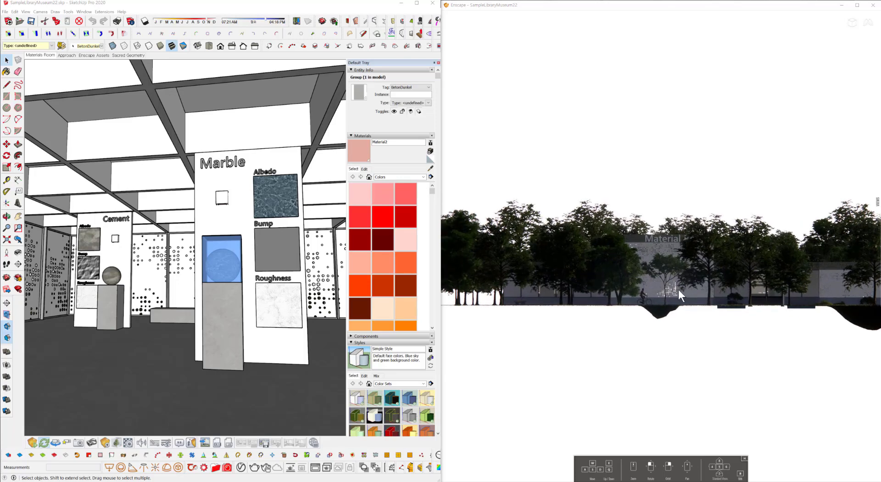
pyautogui.scroll(-3, 689, 304)
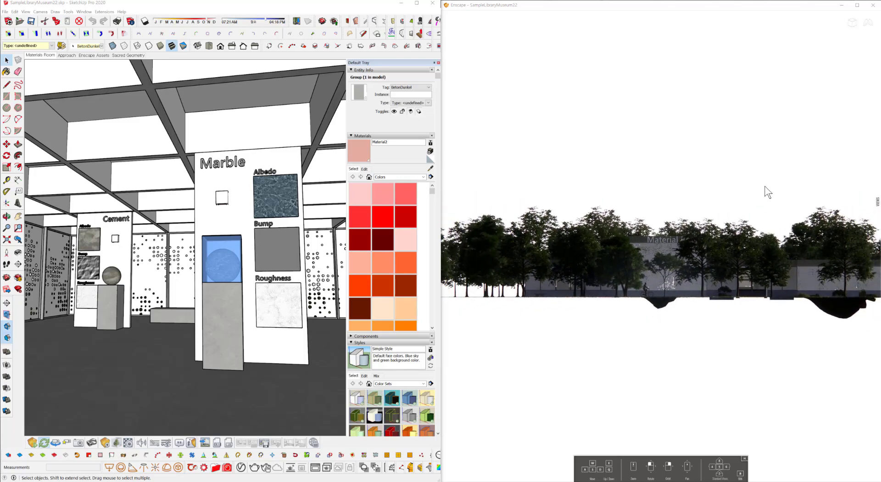
pyautogui.scroll(1, 788, 101)
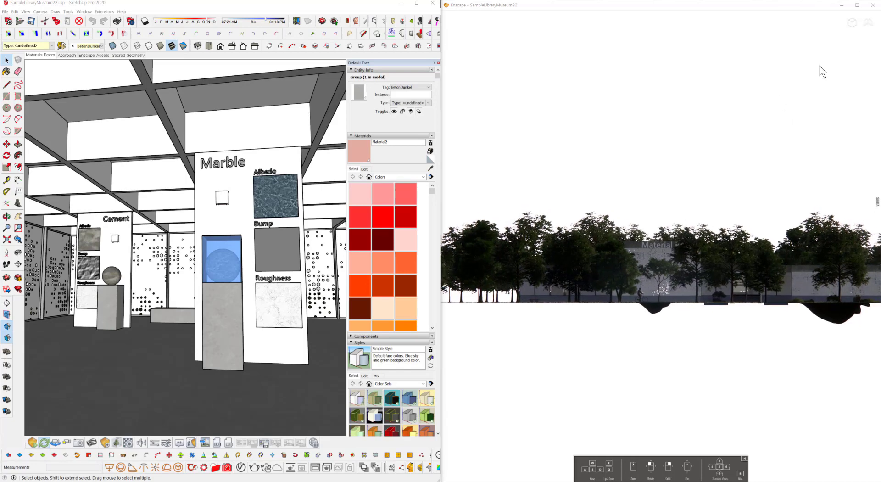
# - Switch the Enscape render back to perspective projection and return the camera to the material room interior
pyautogui.click(857, 39)
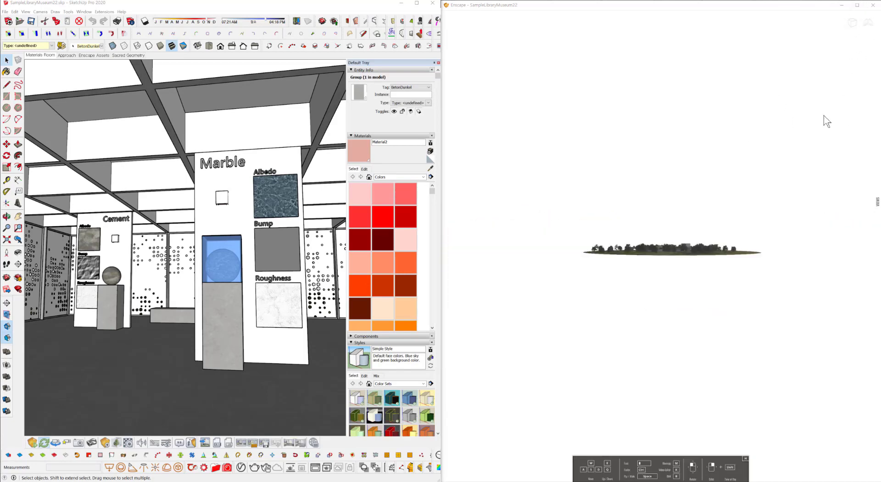
pyautogui.moveTo(871, 227)
pyautogui.click(872, 202)
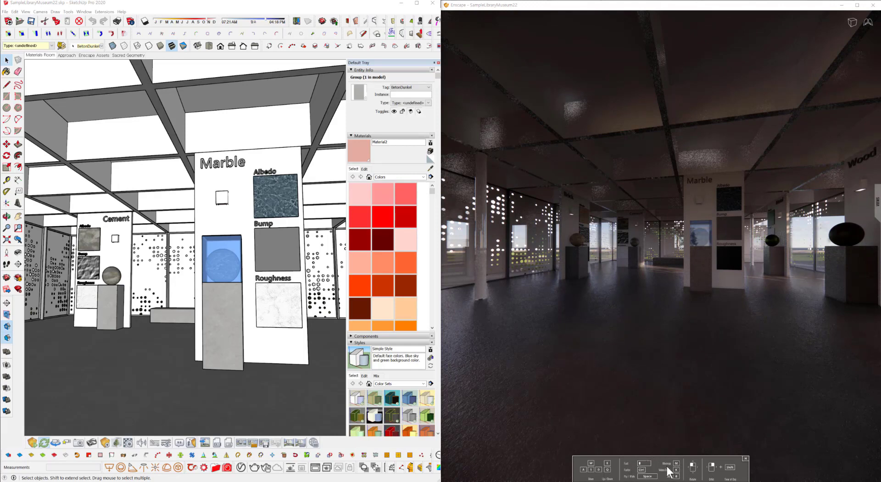
# - Show the mini-map while moving the camera forward and back around the Marble display, and hide the map again
pyautogui.press('m')
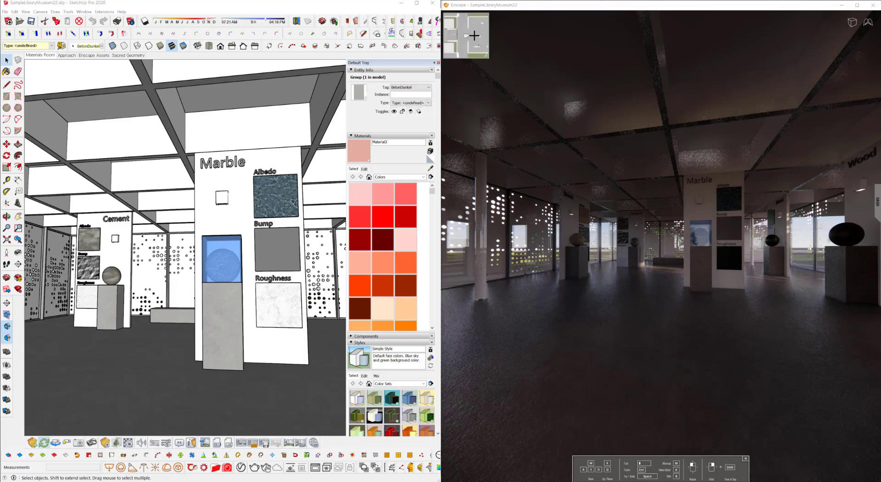
pyautogui.press('w')
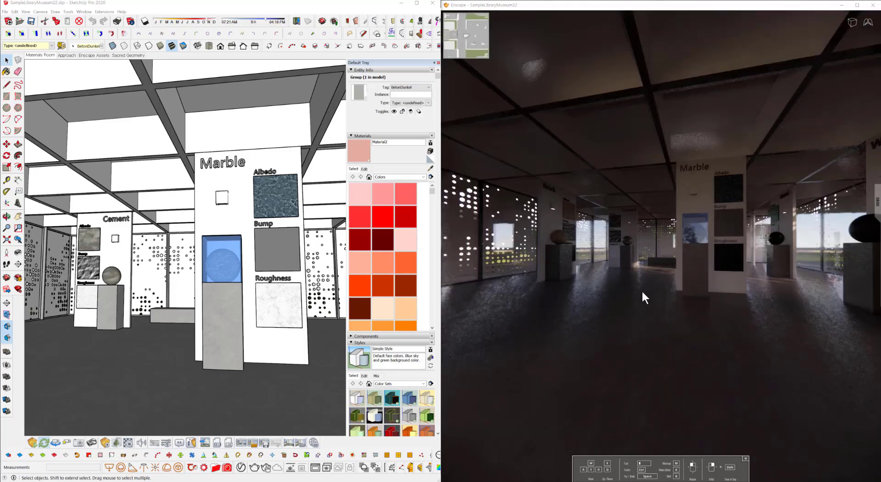
pyautogui.press('s')
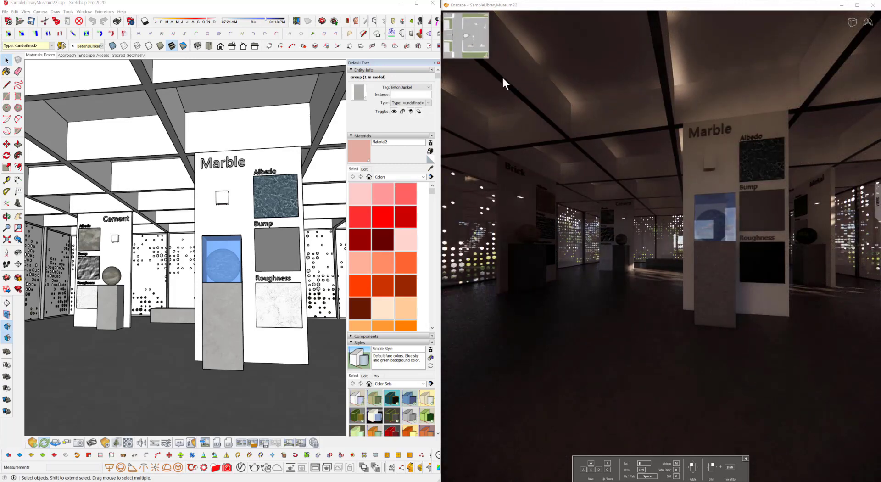
pyautogui.press('w')
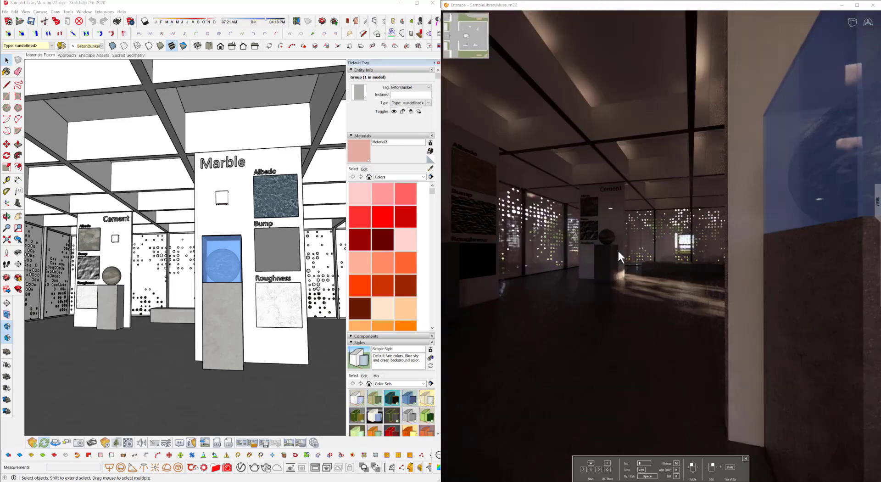
pyautogui.press('s')
pyautogui.moveTo(621, 266)
pyautogui.mouseDown(button='right')
pyautogui.moveTo(626, 282)
pyautogui.moveTo(621, 277)
pyautogui.mouseUp(button='right')
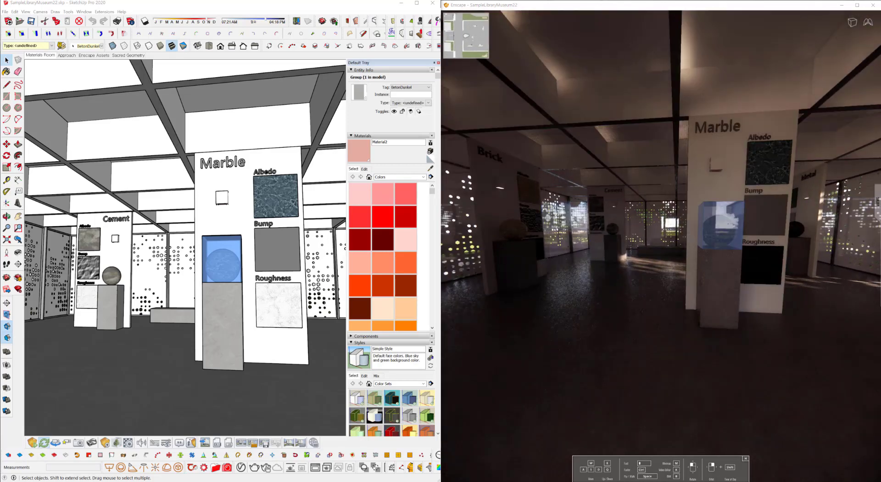
pyautogui.moveTo(675, 282); pyautogui.dragTo(659, 296)
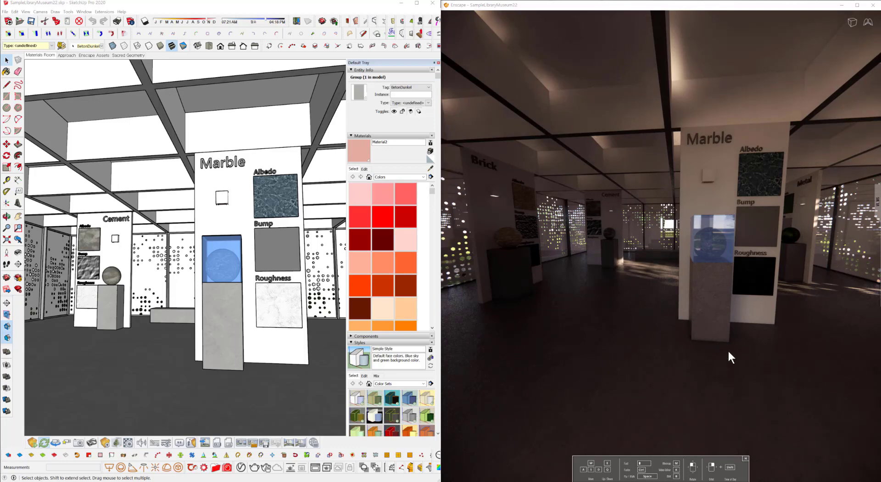
# - Open the Enscape Video Editor and leave it without adding a keyframe
pyautogui.press('k')
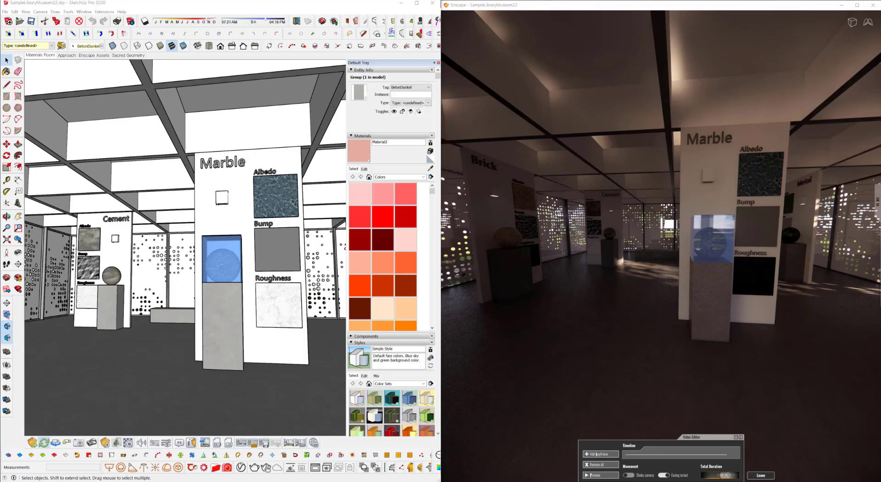
pyautogui.click(760, 475)
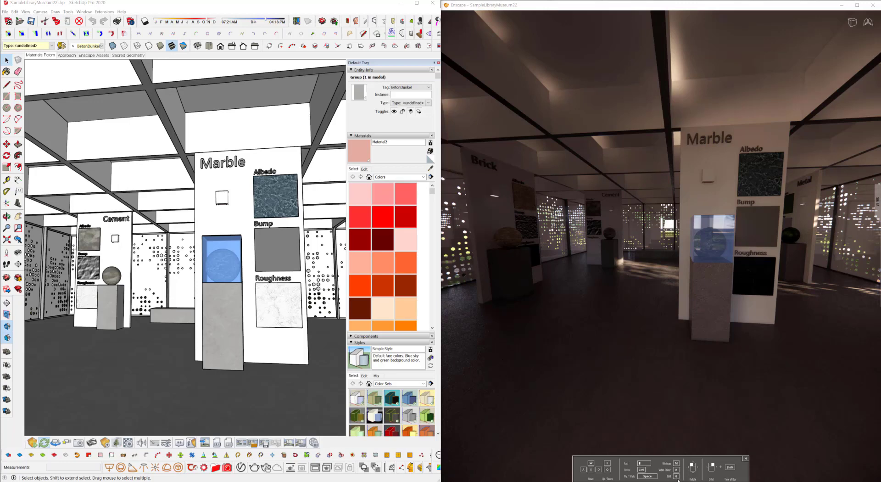
# - Show the BIM information for the floor, the ceiling grid and the Marble pedestal, and close the BIM information
pyautogui.press('b')
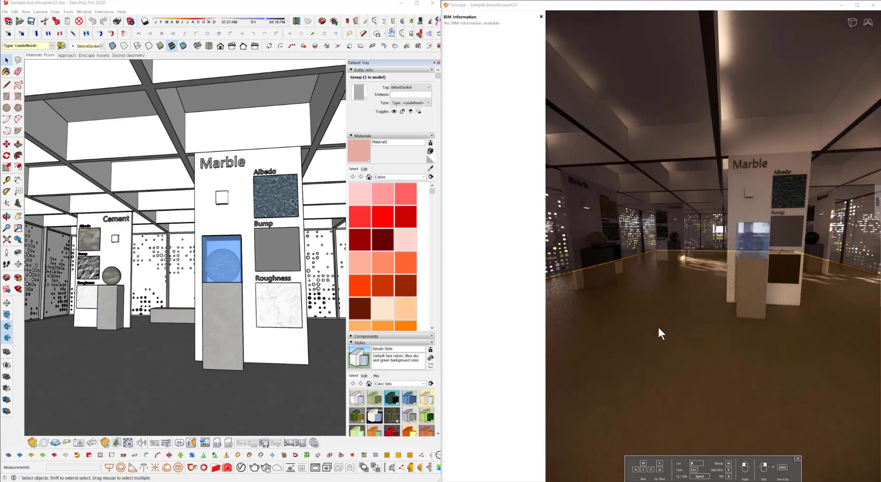
pyautogui.click(656, 324)
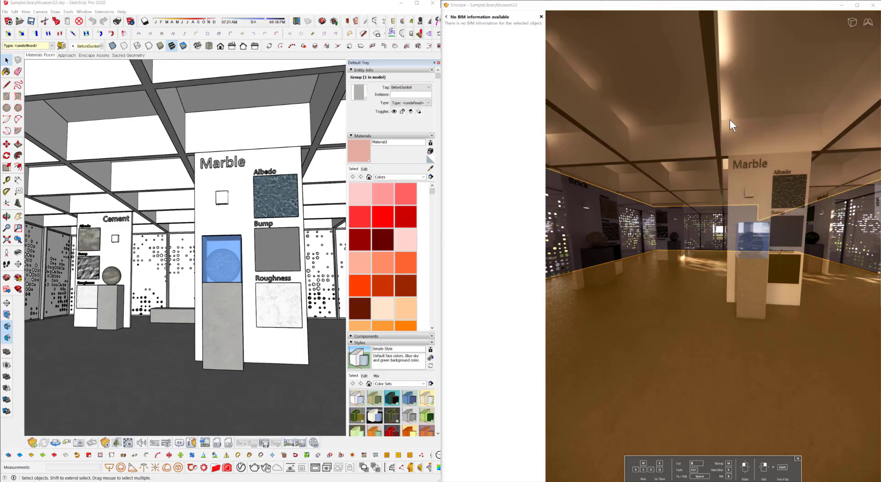
pyautogui.click(629, 58)
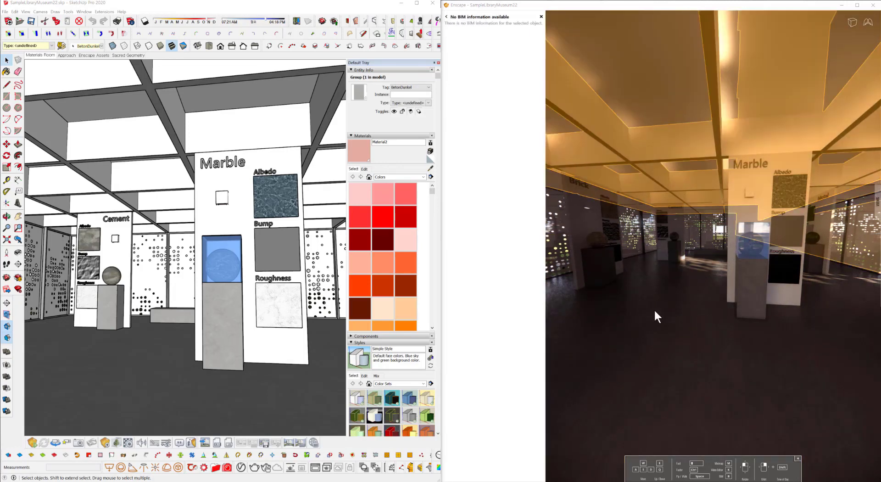
pyautogui.click(654, 308)
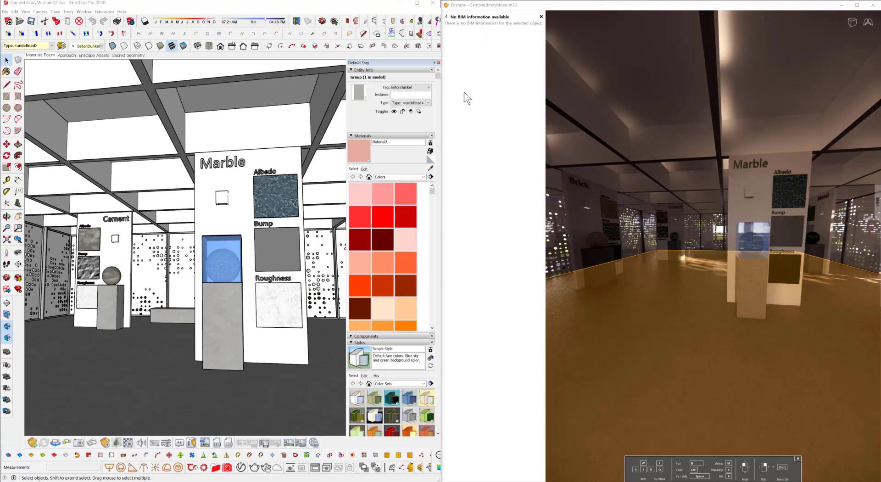
pyautogui.click(759, 278)
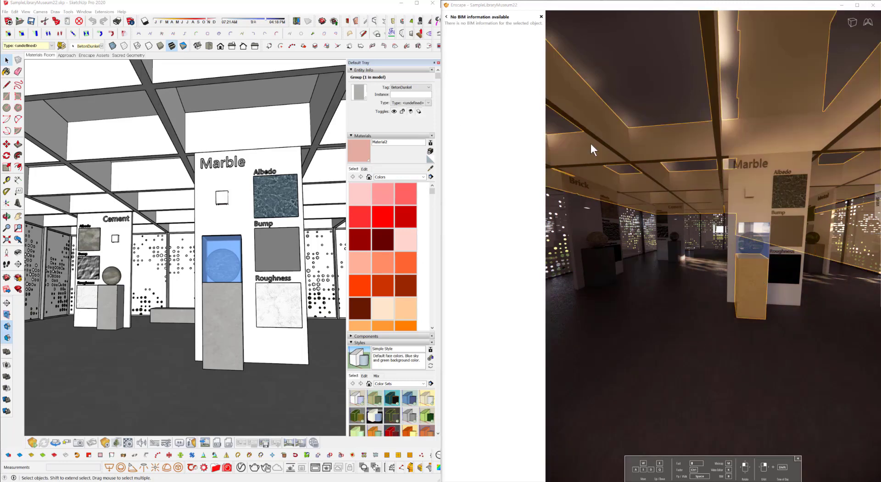
pyautogui.click(721, 312)
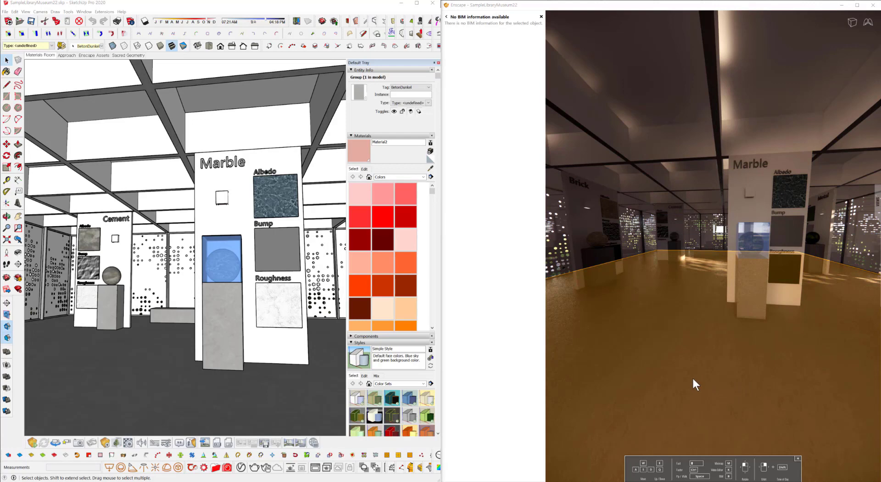
pyautogui.press('b')
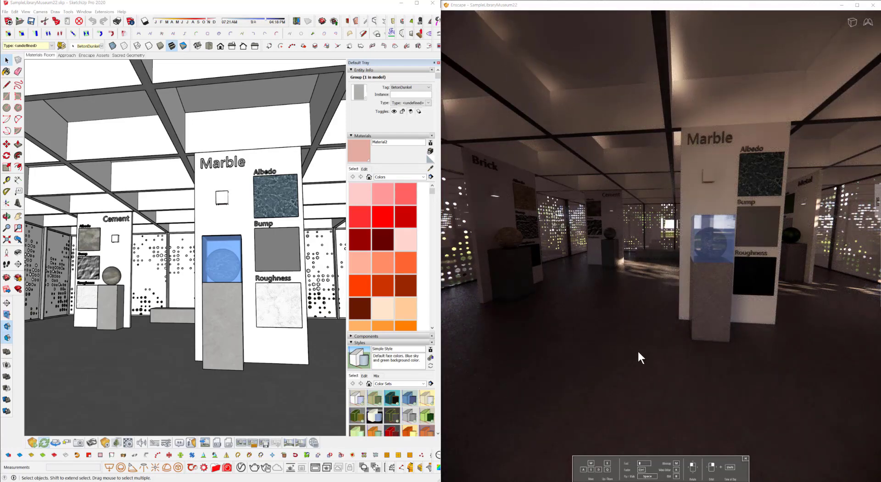
# - Move the camera sideways in both directions past the Marble display, at normal speed and at the fastest speed
pyautogui.press('d')
pyautogui.press('a')
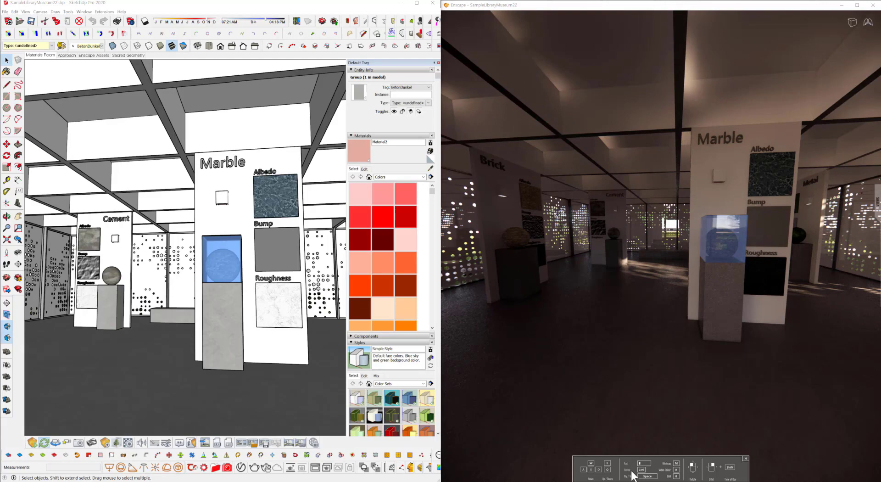
pyautogui.hotkey('ctrl', 'd')
pyautogui.hotkey('ctrl', 'a')
pyautogui.hotkey('ctrl', 'a')
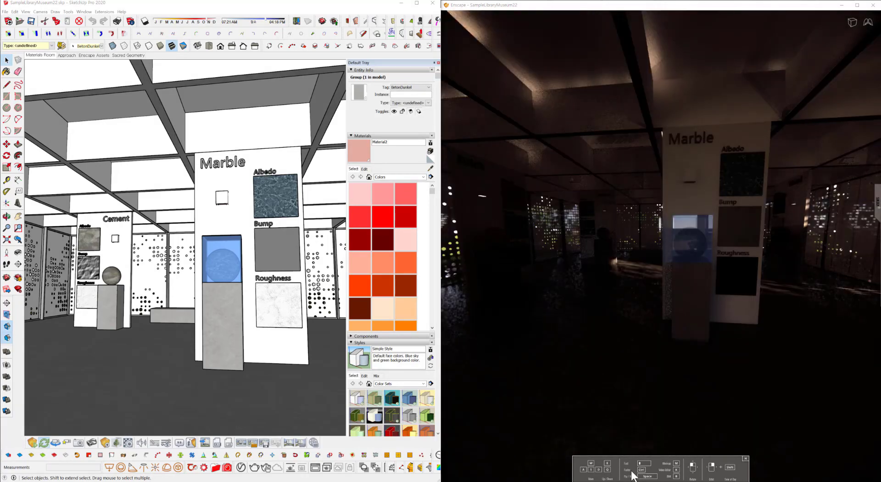
pyautogui.hotkey('ctrl', 'a')
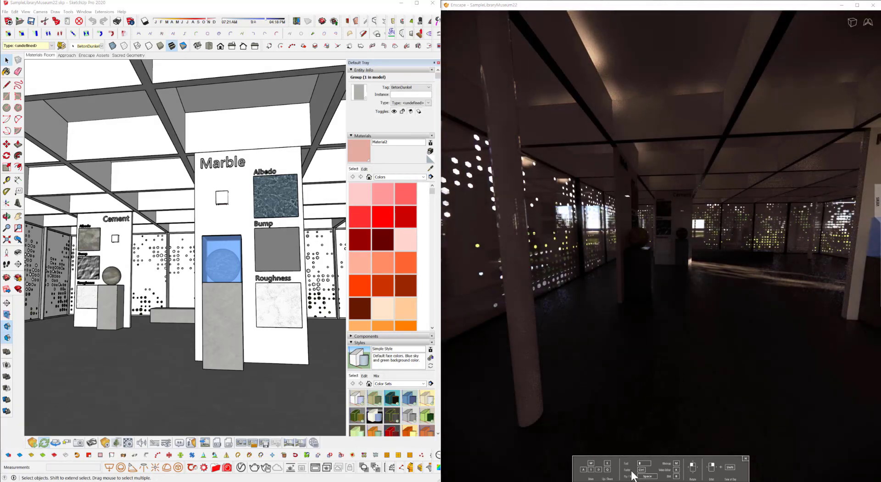
pyautogui.hotkey('ctrl', 'a')
pyautogui.hotkey('ctrl', 'd')
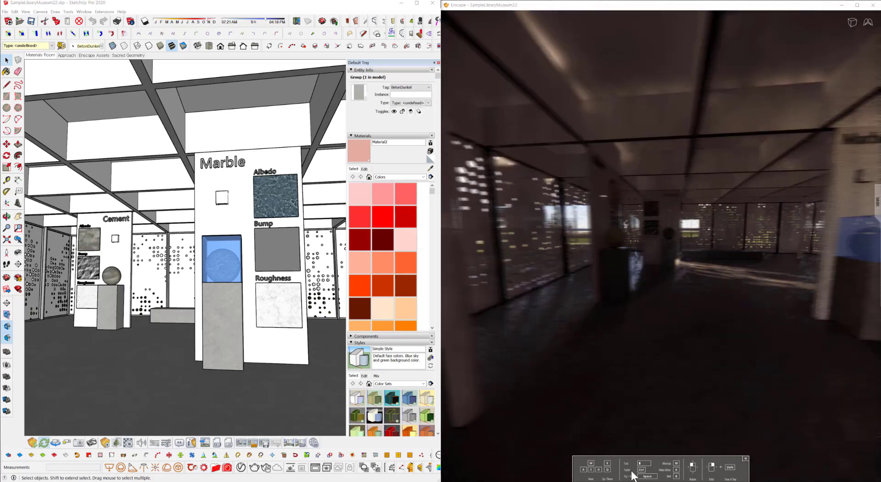
pyautogui.press('d')
pyautogui.press('d')
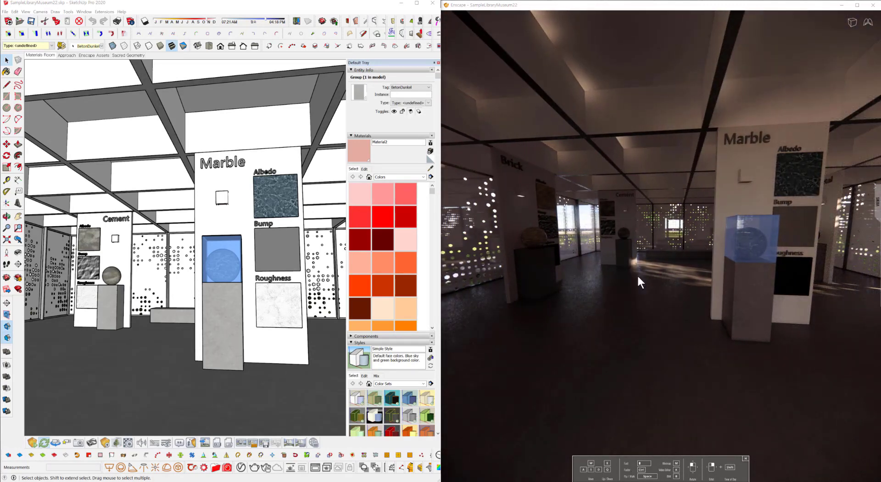
# - Orbit the camera around the Marble display and switch it from fly mode to walk mode
pyautogui.moveTo(640, 274)
pyautogui.mouseDown(button='right')
pyautogui.moveTo(640, 266)
pyautogui.moveTo(673, 266)
pyautogui.moveTo(660, 268)
pyautogui.moveTo(659, 280)
pyautogui.moveTo(674, 289)
pyautogui.mouseUp(button='right')
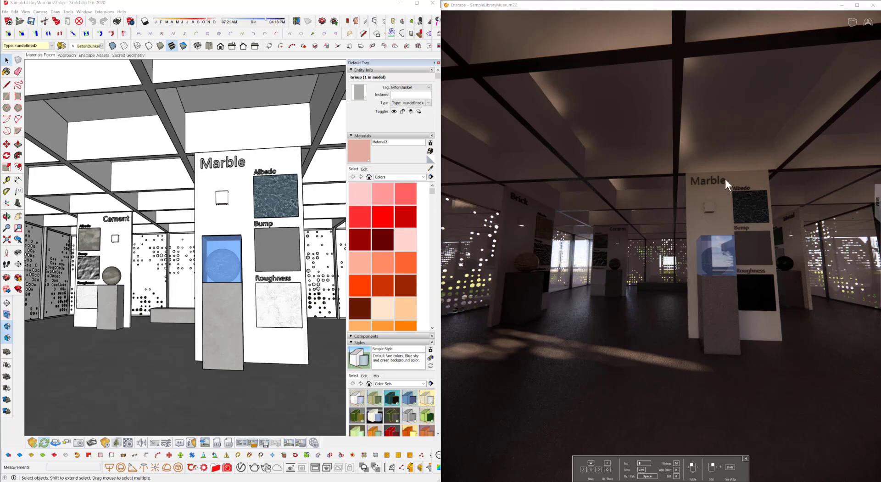
pyautogui.press('space')
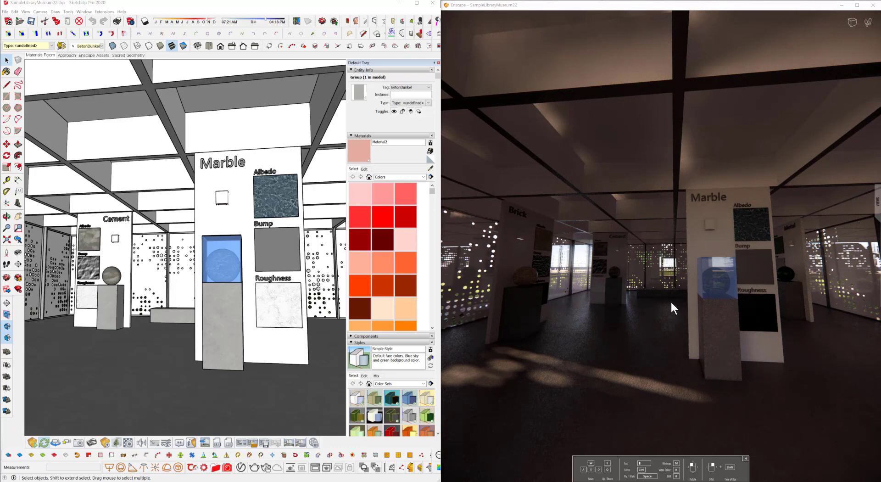
# - Return the render camera to fly mode, orbit it slightly, and turn on view synchronization with the SketchUp model
pyautogui.press('space')
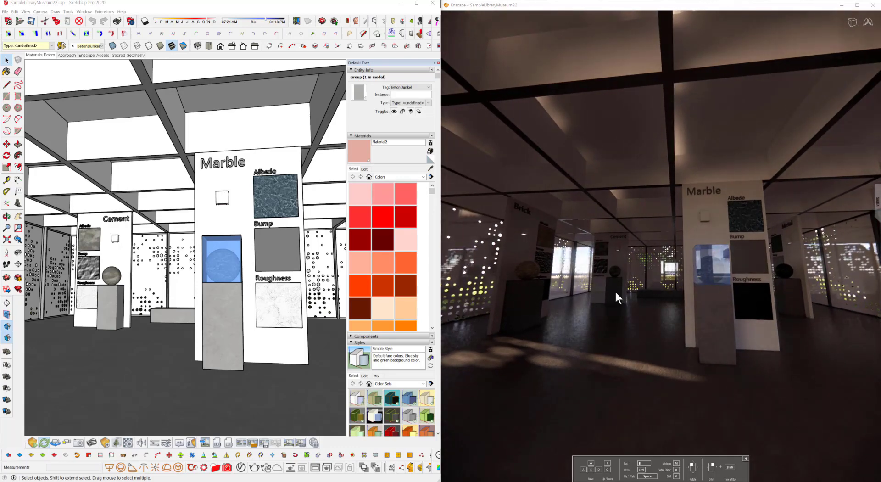
pyautogui.moveTo(658, 315); pyautogui.dragTo(642, 316, button='right')
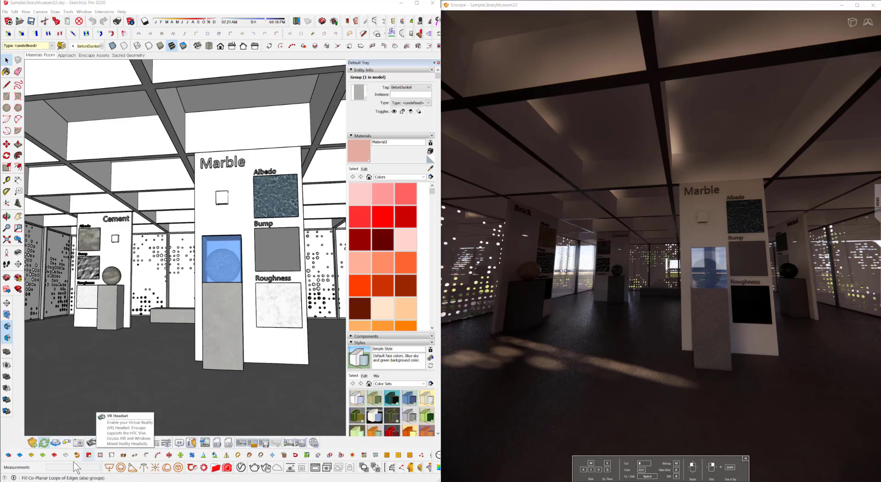
pyautogui.click(55, 442)
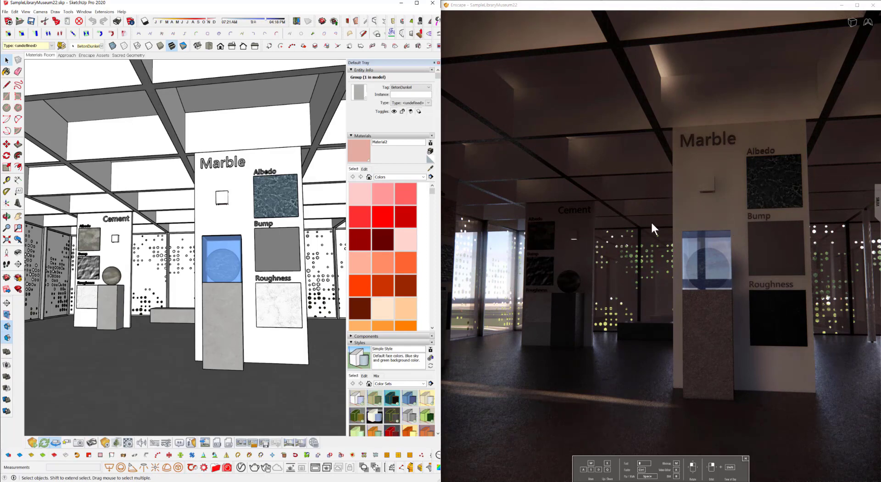
# - Test the synchronized view by orbiting and zooming the SketchUp model, then restore the Materials Room scene and zoom out from the Marble display
pyautogui.moveTo(213, 284)
pyautogui.mouseDown(button='middle')
pyautogui.moveTo(210, 313)
pyautogui.moveTo(288, 307)
pyautogui.moveTo(236, 247)
pyautogui.moveTo(173, 262)
pyautogui.moveTo(191, 288)
pyautogui.moveTo(280, 283)
pyautogui.mouseUp(button='middle')
pyautogui.scroll(10, 192, 289)
pyautogui.scroll(10, 193, 285)
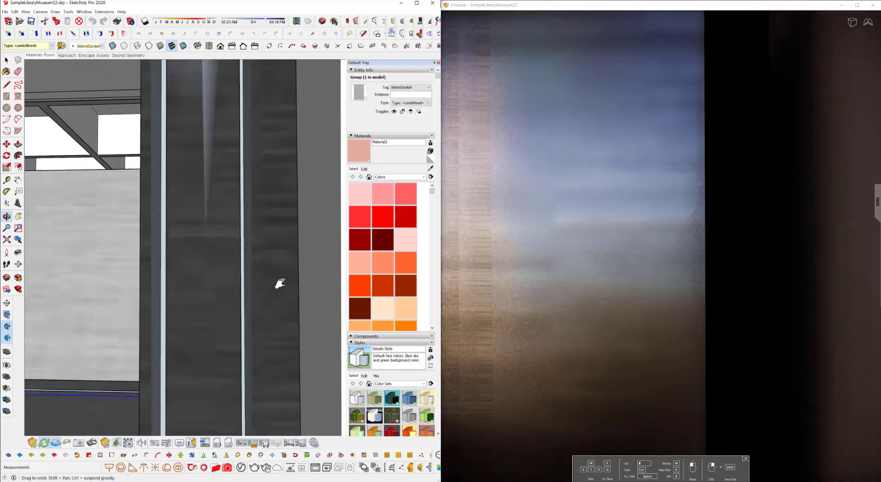
pyautogui.click(39, 55)
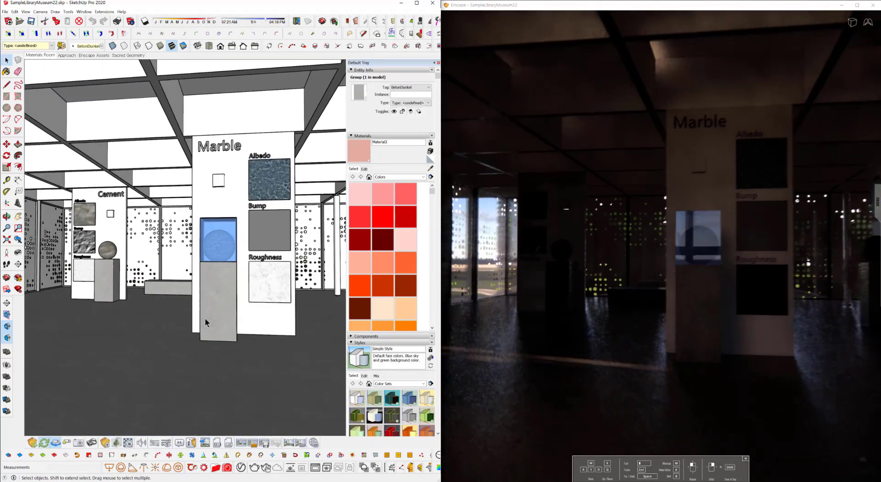
pyautogui.scroll(-3, 221, 325)
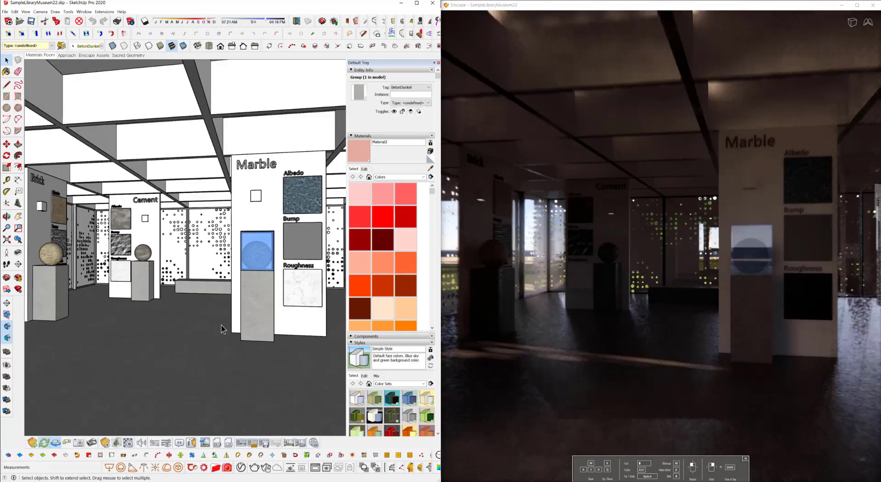
pyautogui.scroll(-2, 223, 320)
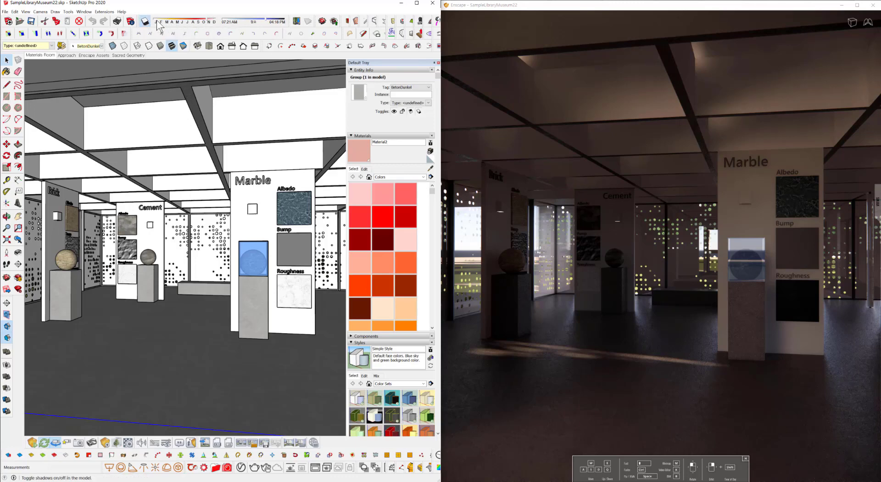
# - Toggle the model's shadows on and off, and shift the shadow date and time of day to relight the live render
pyautogui.click(118, 464)
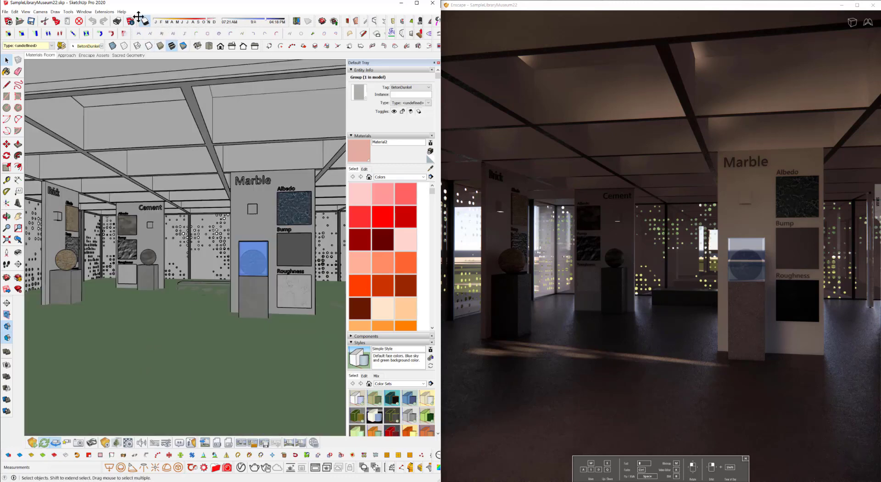
pyautogui.moveTo(153, 22)
pyautogui.mouseDown()
pyautogui.moveTo(181, 20)
pyautogui.moveTo(163, 19)
pyautogui.mouseUp()
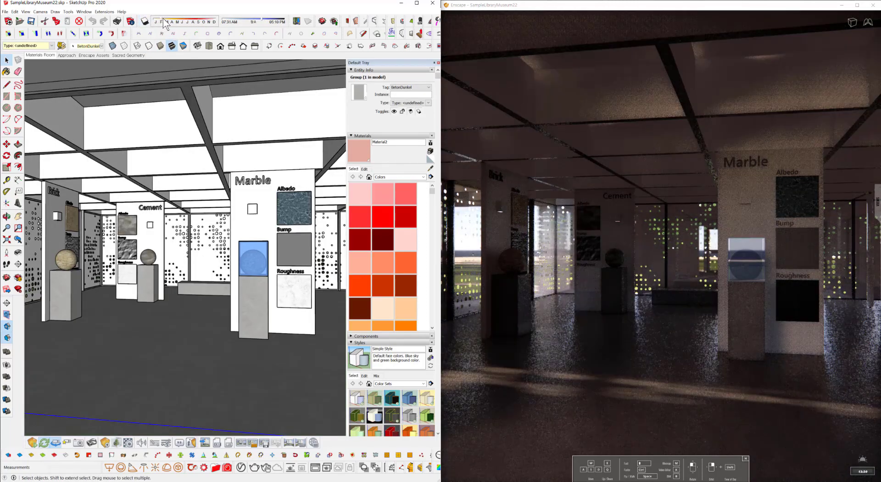
pyautogui.moveTo(262, 20); pyautogui.dragTo(239, 21)
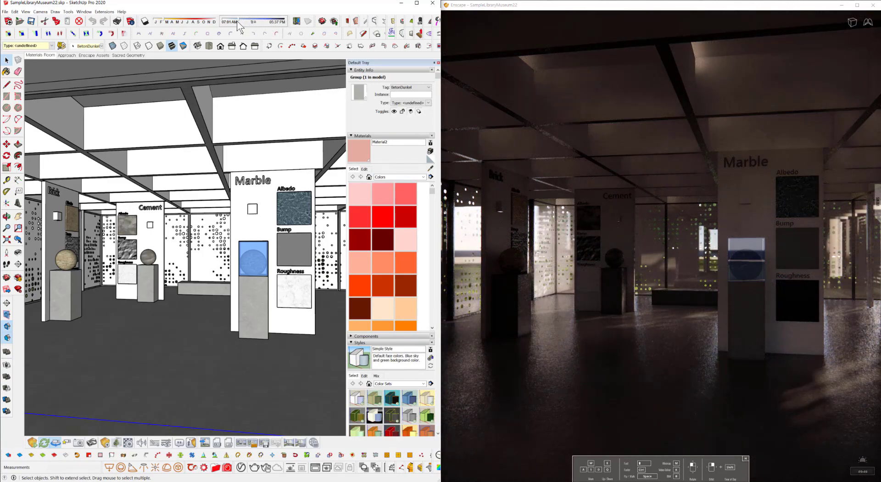
pyautogui.click(167, 21)
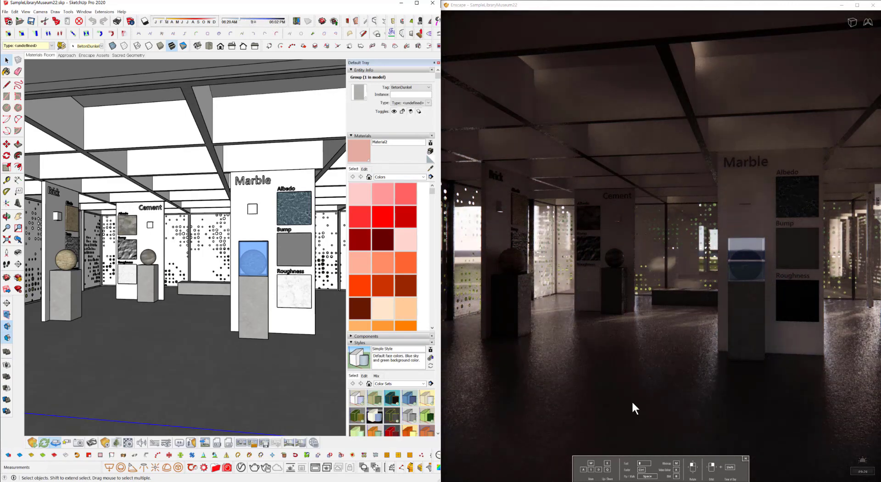
pyautogui.moveTo(715, 299)
pyautogui.mouseDown(button='middle')
pyautogui.moveTo(720, 272)
pyautogui.moveTo(730, 344)
pyautogui.moveTo(681, 332)
pyautogui.moveTo(714, 328)
pyautogui.mouseUp(button='middle')
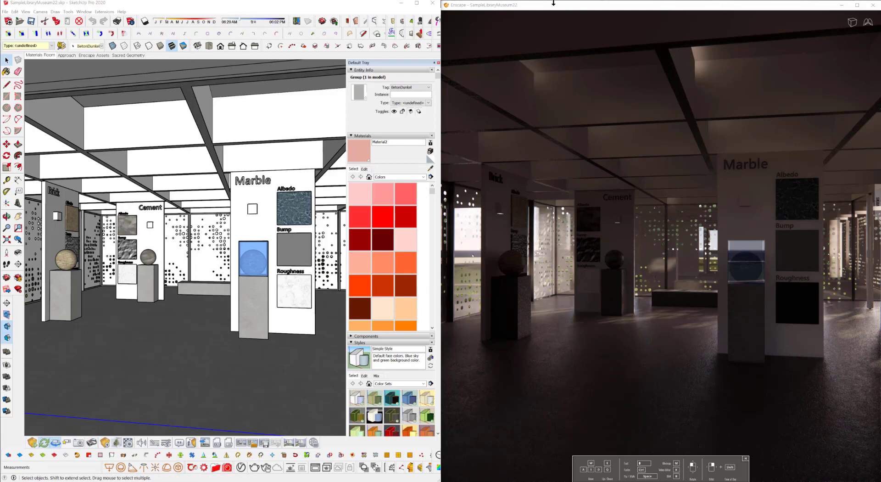
pyautogui.click(556, 7)
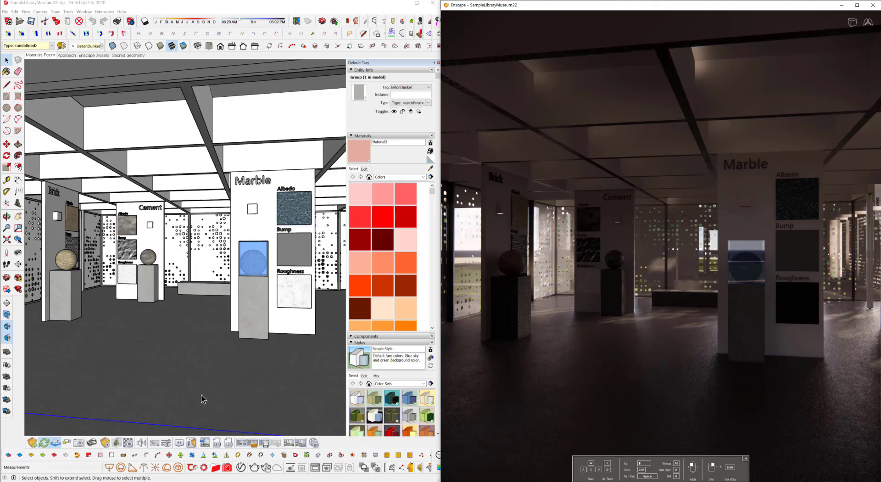
# - Open the Enscape Visual Settings over the render and show the preset loading options without loading a preset
pyautogui.click(165, 443)
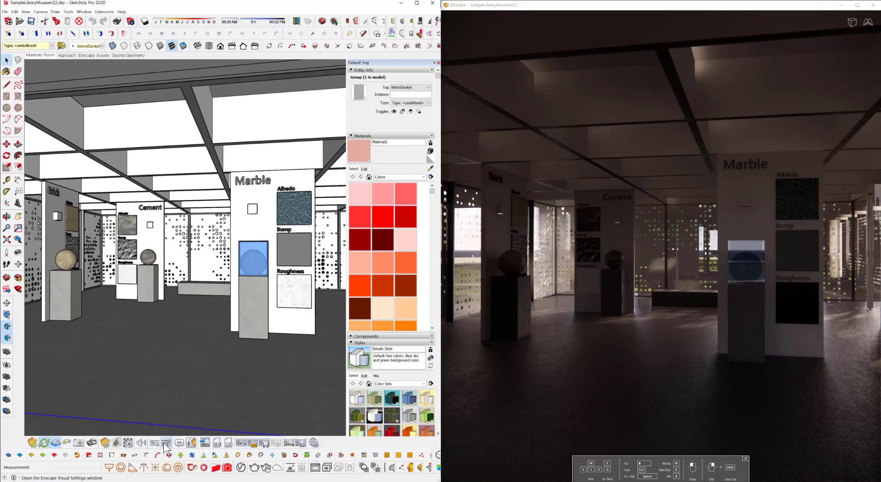
pyautogui.moveTo(258, 125)
pyautogui.mouseDown()
pyautogui.moveTo(342, 105)
pyautogui.moveTo(602, 137)
pyautogui.mouseUp()
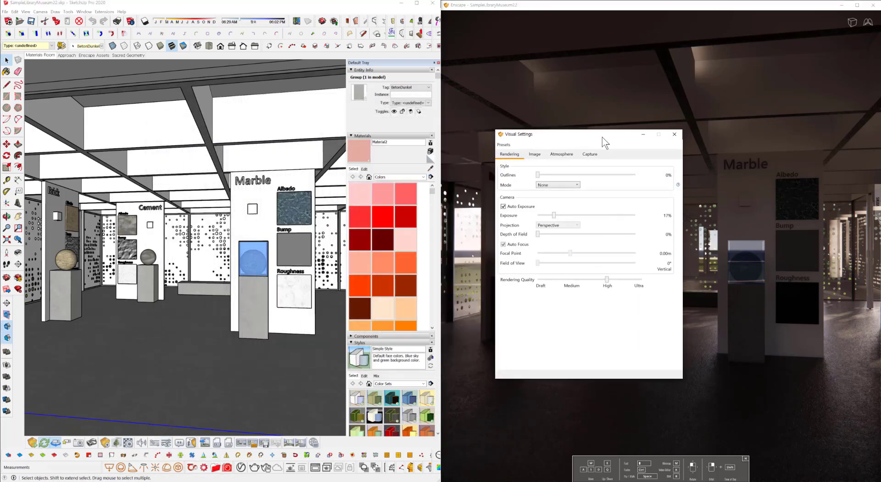
pyautogui.click(508, 148)
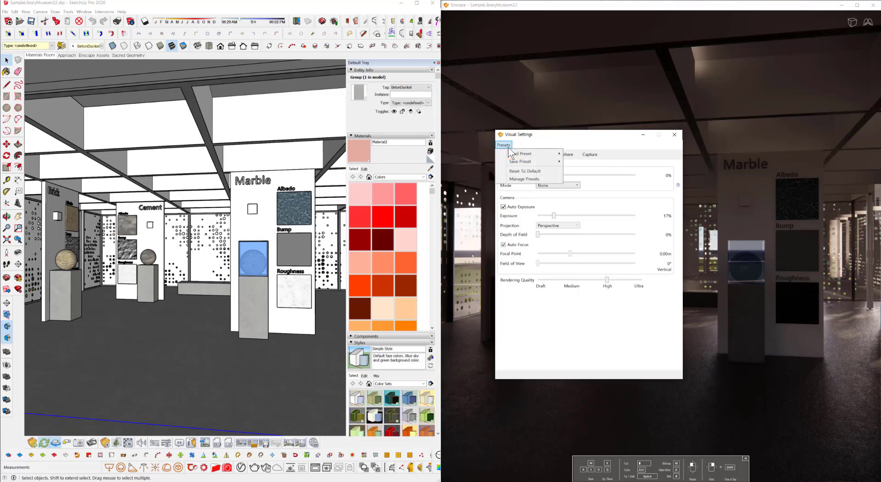
pyautogui.moveTo(556, 152)
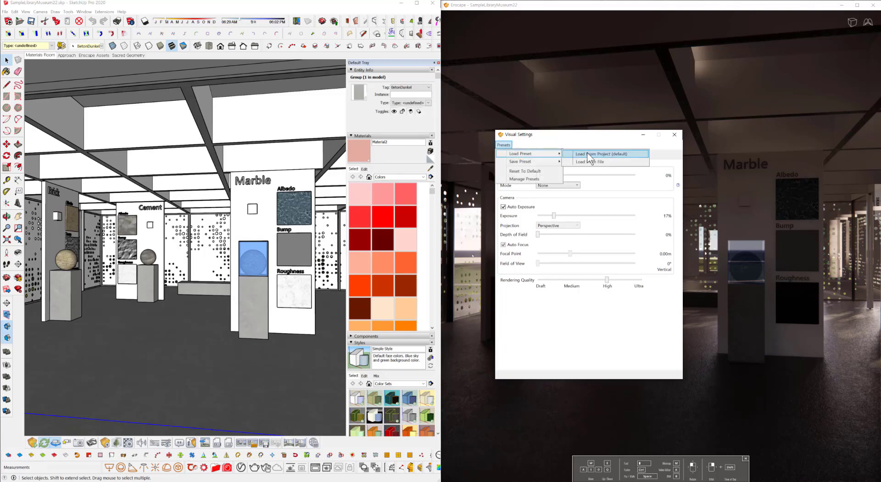
pyautogui.click(570, 141)
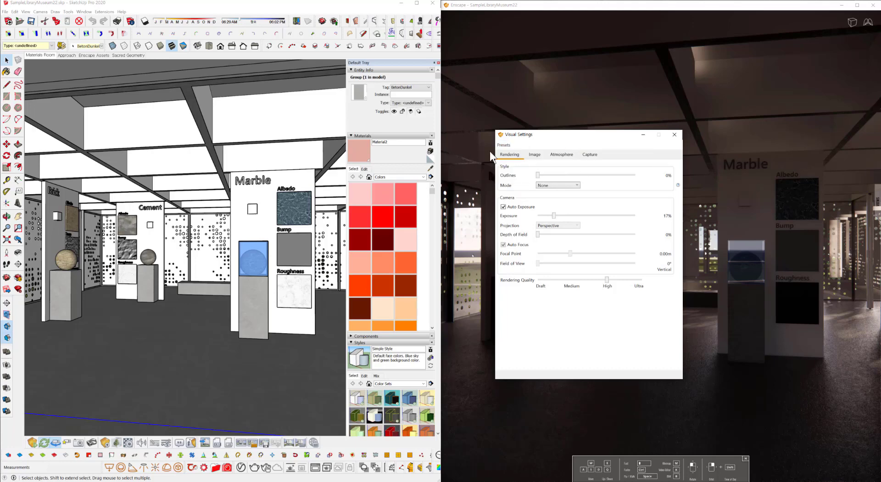
pyautogui.click(503, 144)
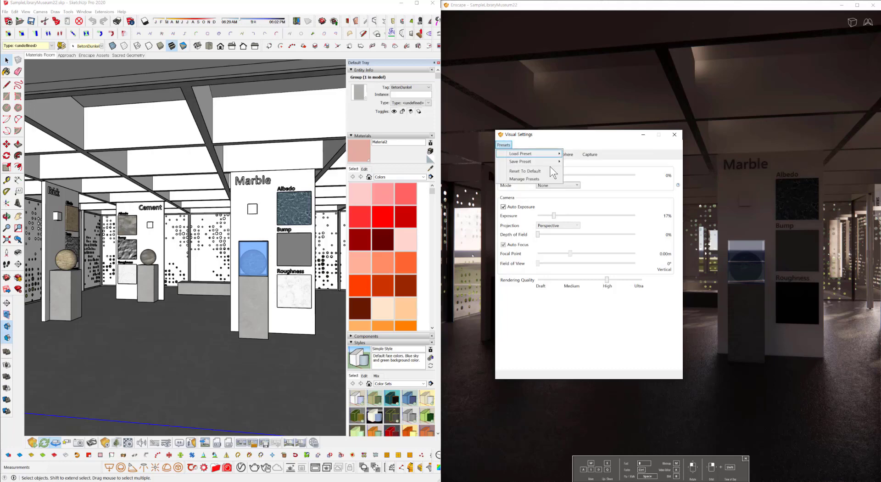
pyautogui.click(599, 142)
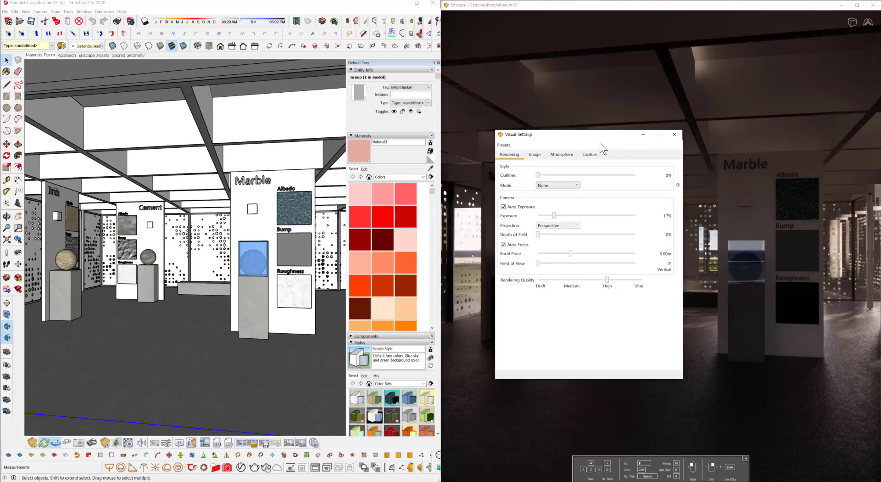
# - Reset the visual settings to their default values and move the settings window clear of the Marble display
pyautogui.click(503, 145)
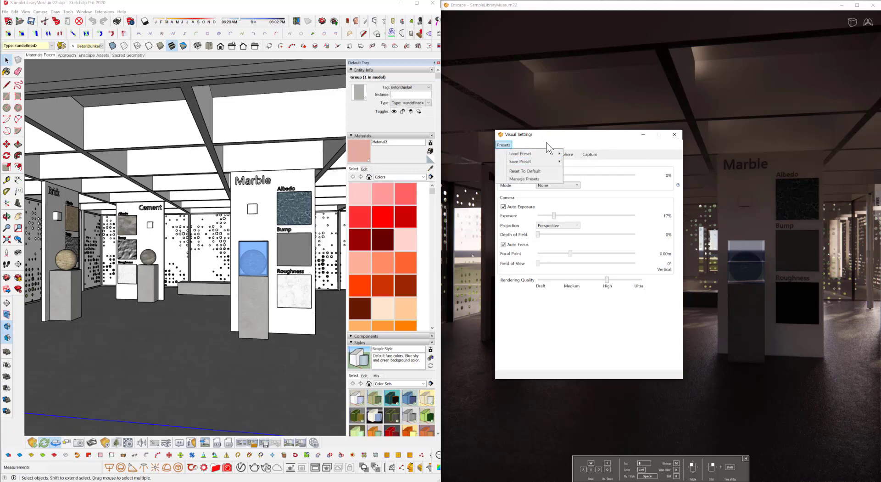
pyautogui.click(542, 170)
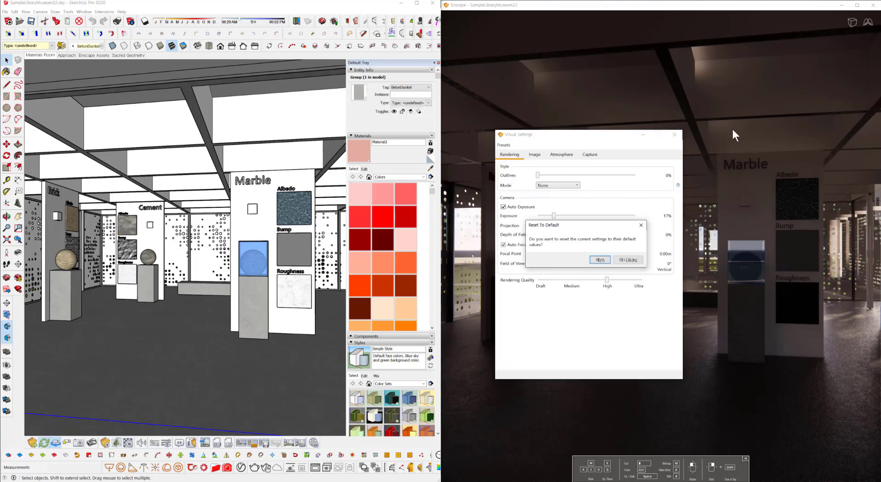
pyautogui.click(601, 263)
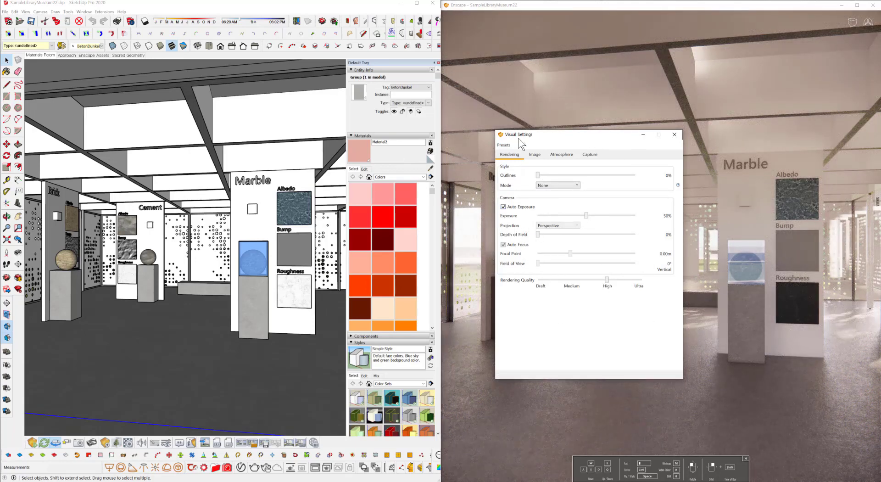
pyautogui.moveTo(496, 138); pyautogui.dragTo(188, 154)
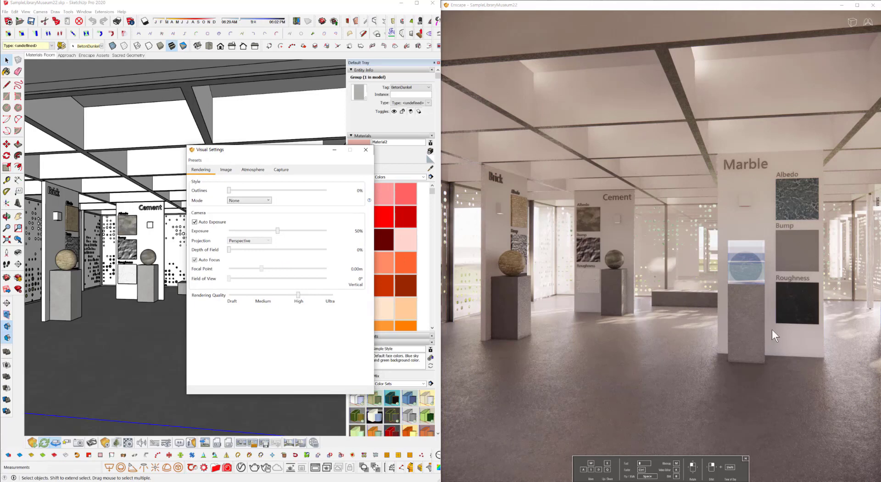
pyautogui.moveTo(276, 150); pyautogui.dragTo(509, 138)
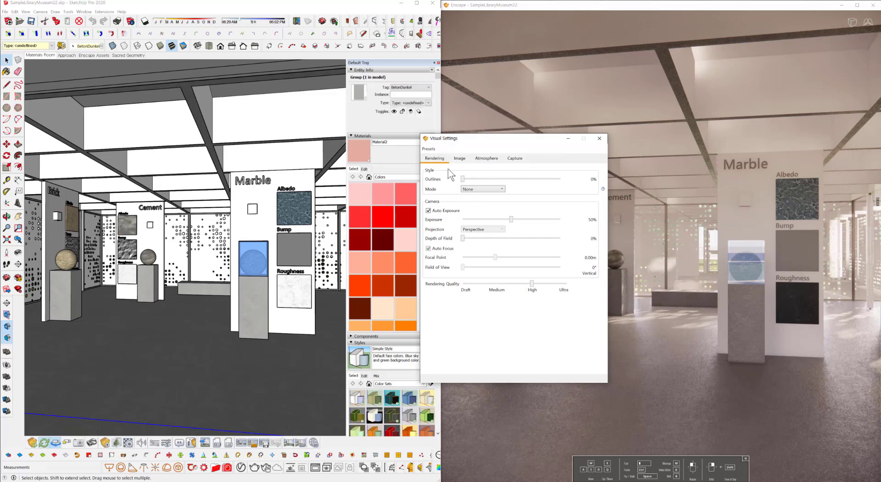
pyautogui.click(433, 149)
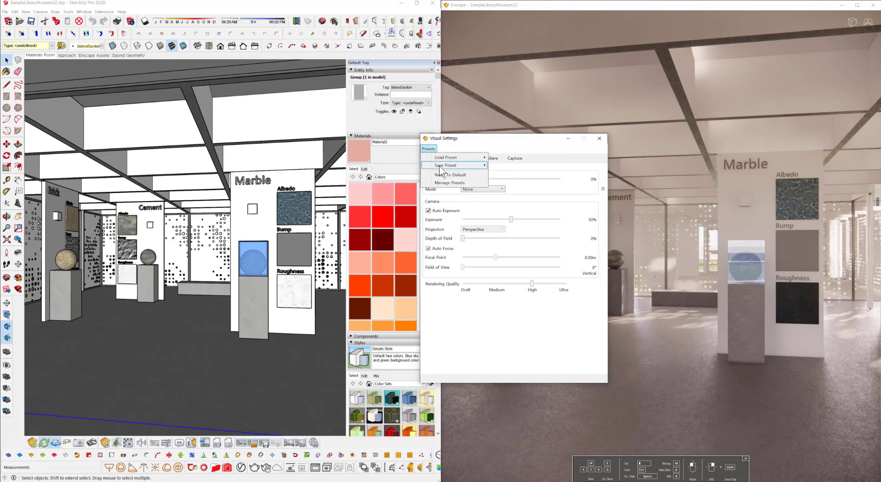
pyautogui.click(677, 248)
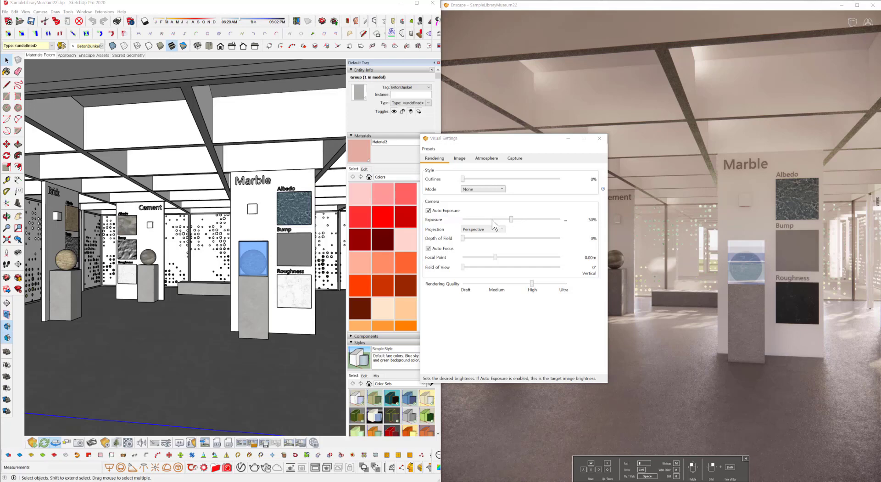
# - Lower the exposure to 20% and reset the visual settings to their defaults again
pyautogui.moveTo(511, 219); pyautogui.dragTo(482, 219)
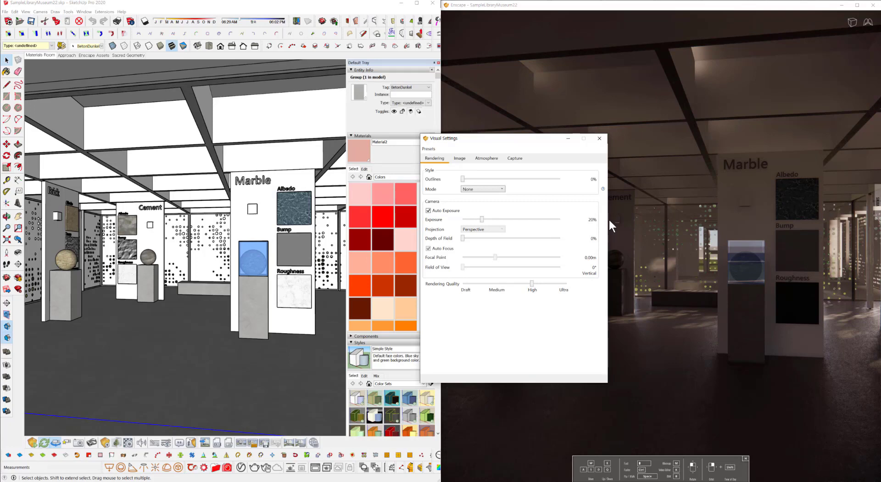
pyautogui.click(428, 149)
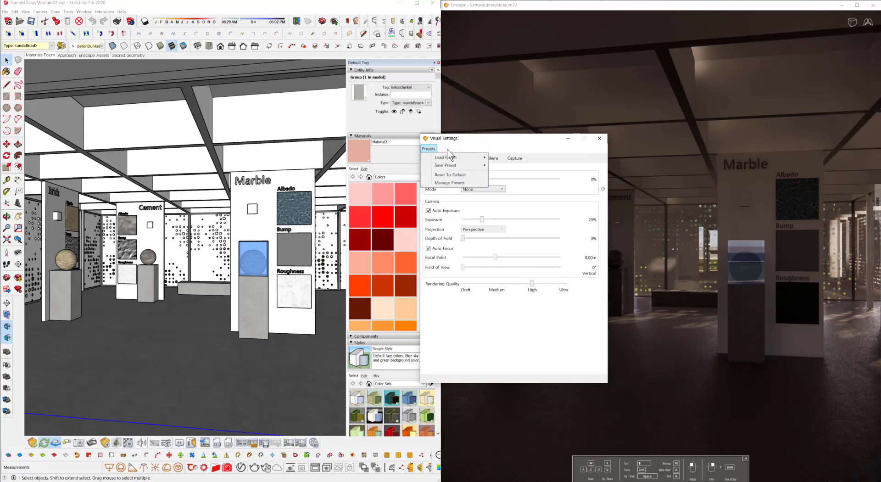
pyautogui.click(456, 177)
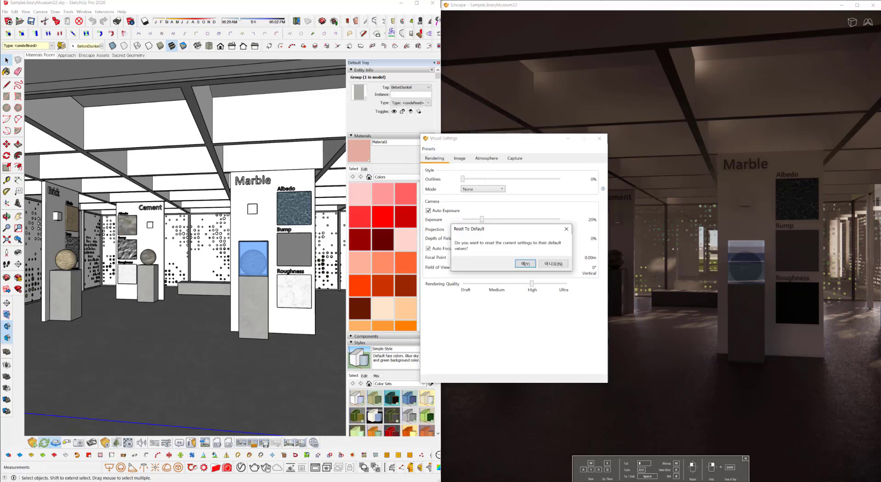
pyautogui.click(527, 263)
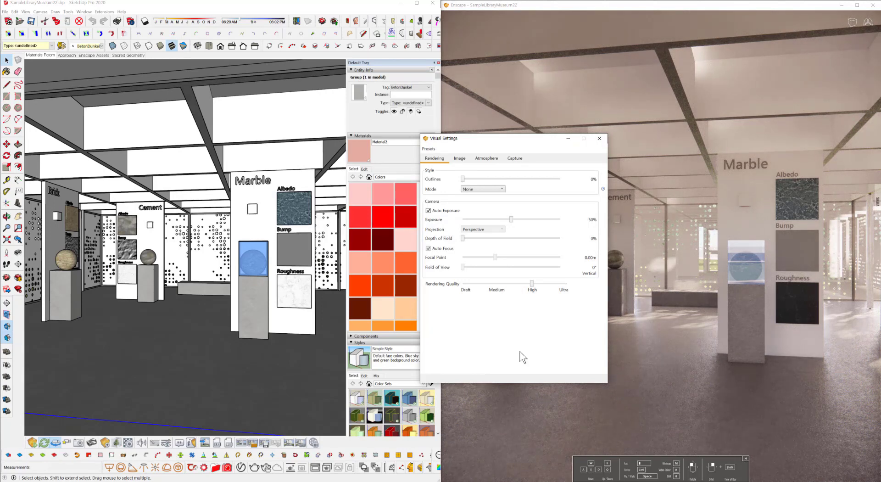
pyautogui.click(428, 150)
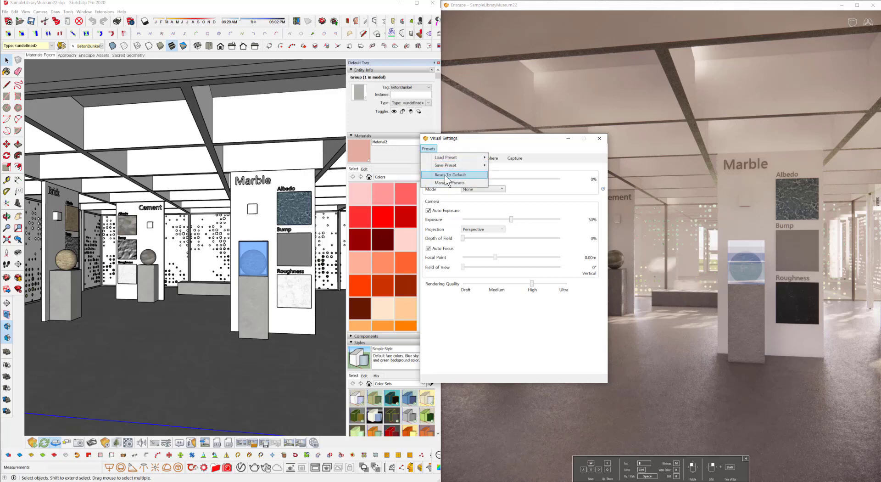
pyautogui.click(490, 140)
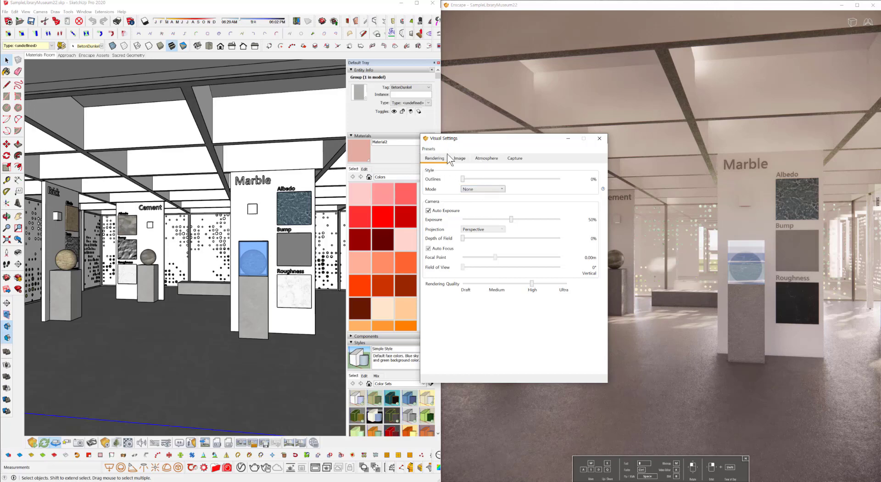
# - Move the Visual Settings window off the live render and set the rendering mode to White
pyautogui.moveTo(496, 137); pyautogui.dragTo(376, 131)
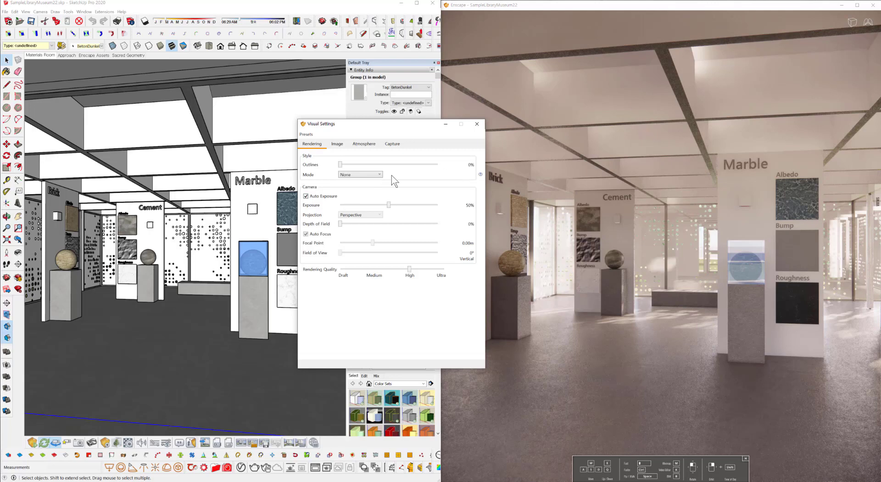
pyautogui.click(380, 175)
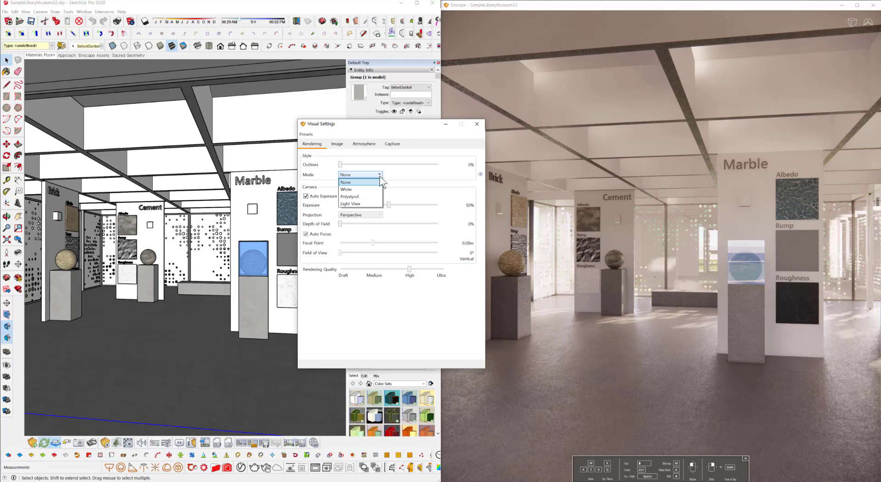
pyautogui.click(367, 190)
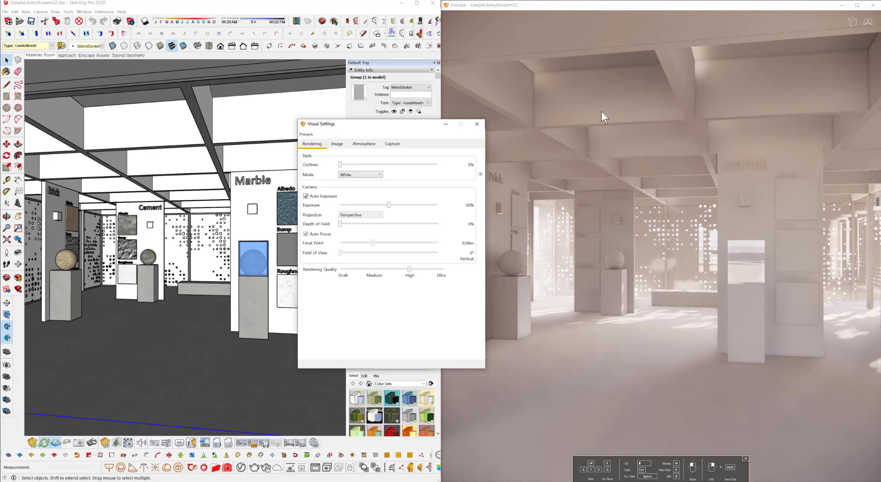
# - Try several outline strengths on the white render and set the outlines to 31%
pyautogui.click(346, 165)
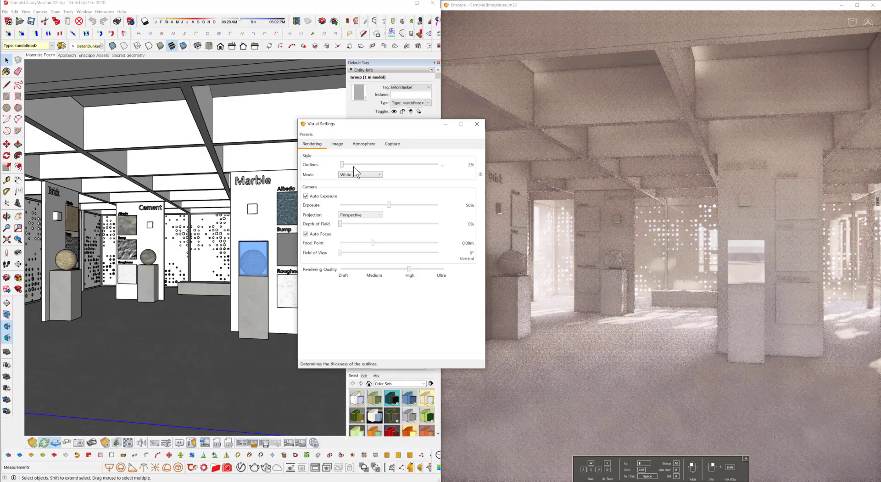
pyautogui.click(370, 165)
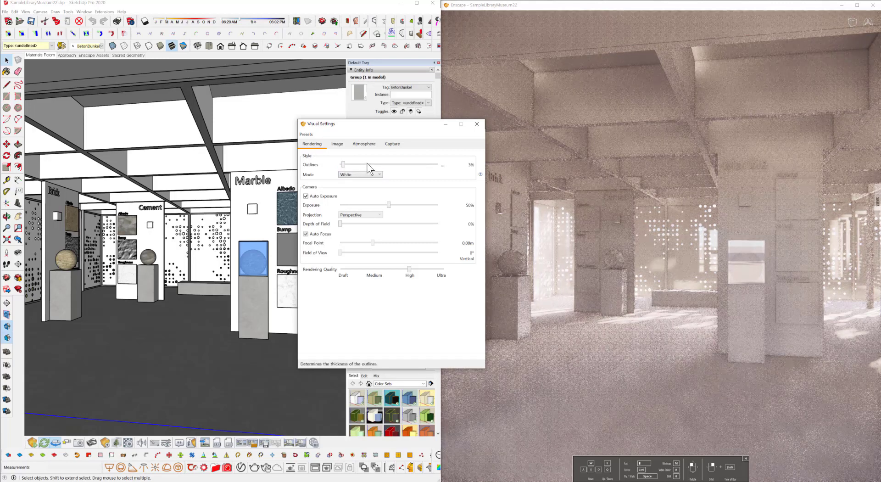
pyautogui.moveTo(351, 164); pyautogui.dragTo(380, 165)
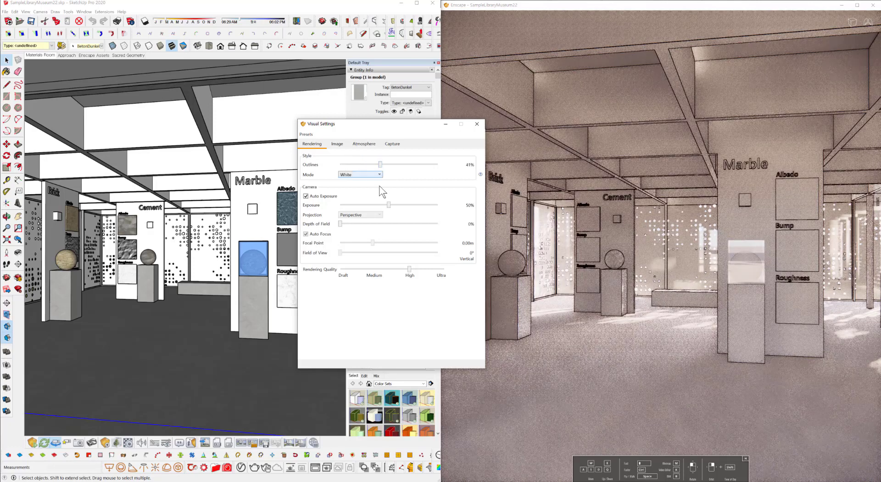
pyautogui.moveTo(379, 164)
pyautogui.mouseDown()
pyautogui.moveTo(410, 164)
pyautogui.moveTo(358, 164)
pyautogui.moveTo(370, 165)
pyautogui.mouseUp()
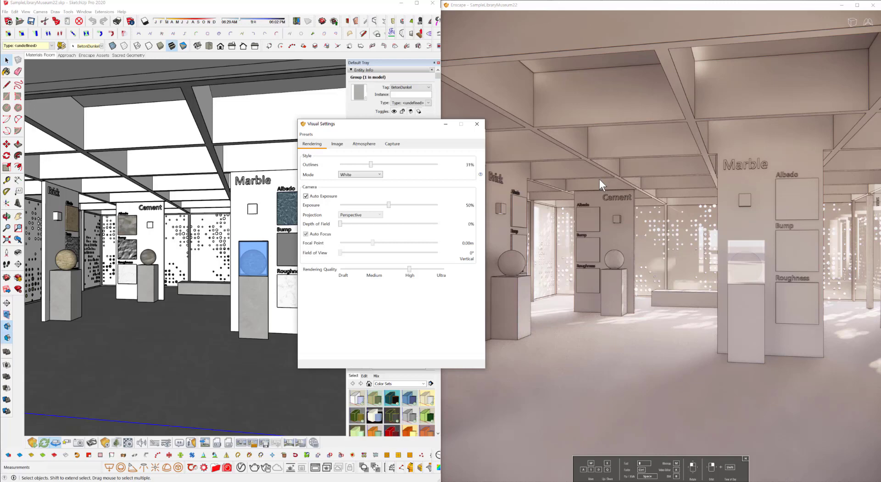
# - Try the Light View rendering mode and set the mode to Polystyrol
pyautogui.click(376, 175)
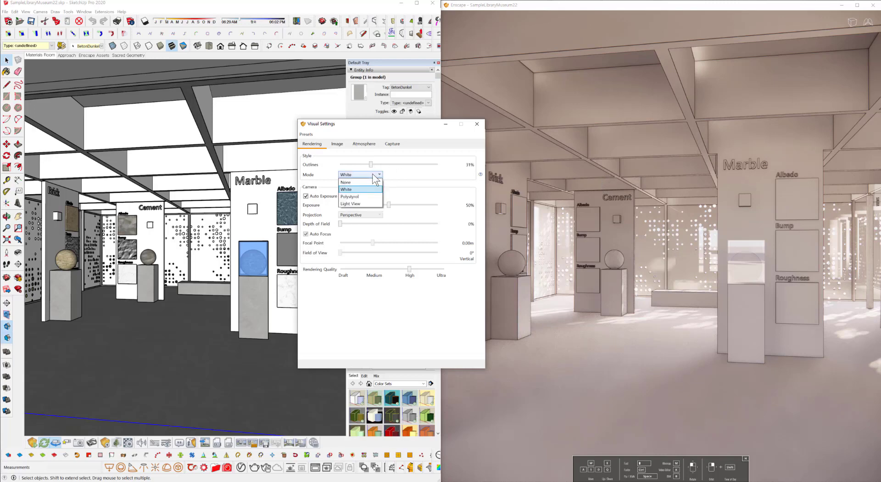
pyautogui.click(353, 204)
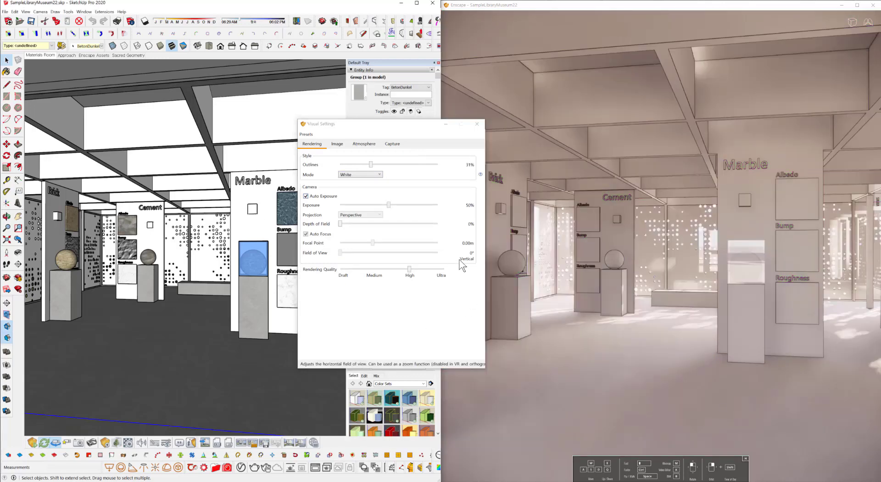
pyautogui.click(359, 176)
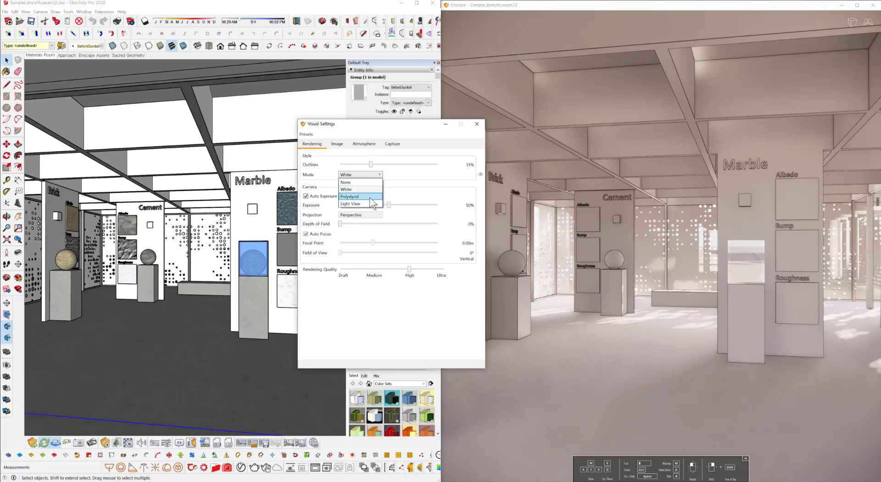
pyautogui.click(364, 196)
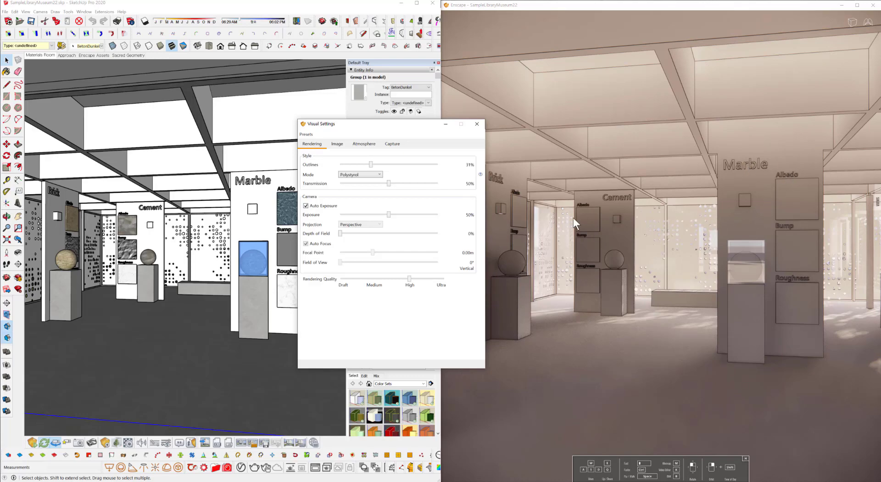
# - Pull the live render camera out of the museum to view the entrance, paths and pond from above
pyautogui.moveTo(573, 218); pyautogui.dragTo(685, 182, button='right')
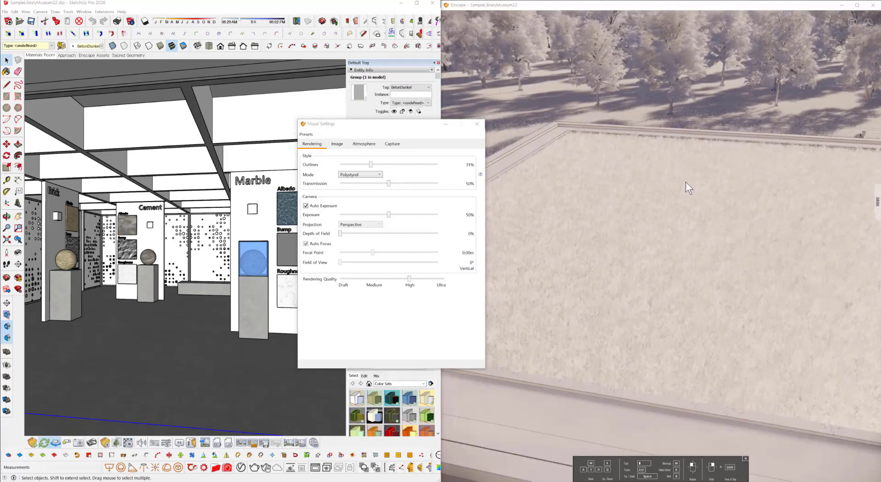
pyautogui.scroll(-10, 685, 182)
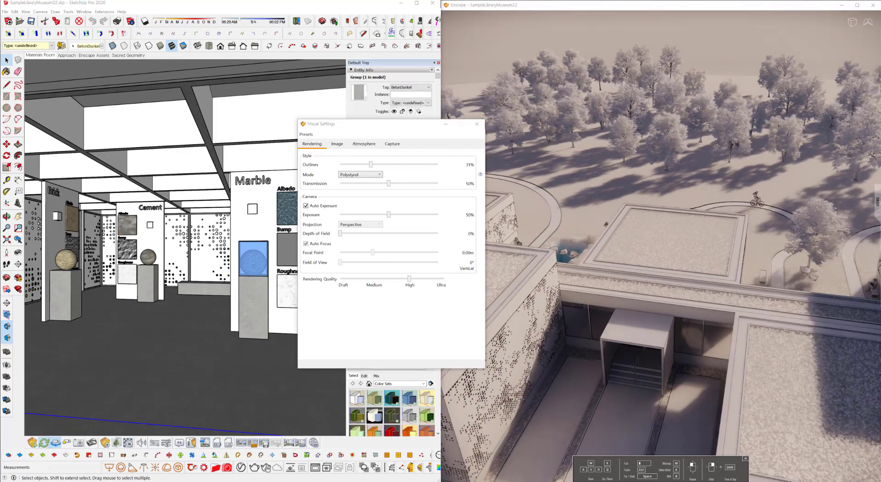
pyautogui.moveTo(728, 420); pyautogui.dragTo(733, 237, button='middle')
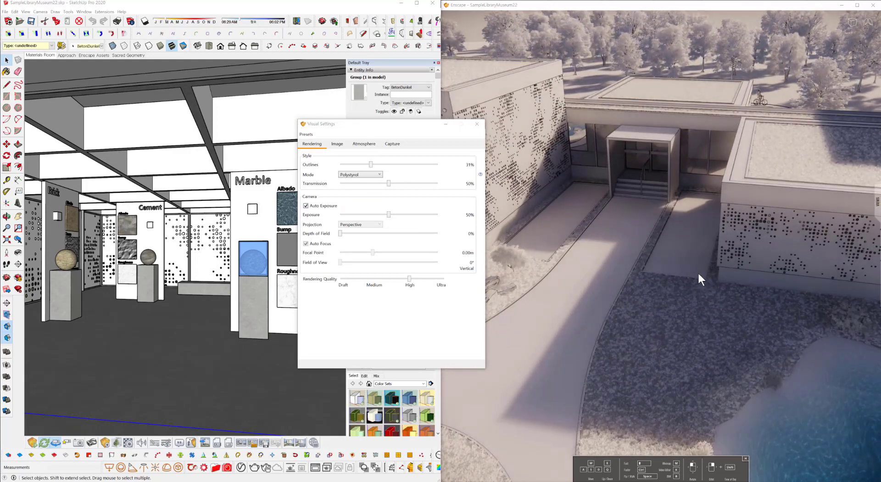
pyautogui.scroll(-3, 688, 288)
pyautogui.moveTo(808, 405); pyautogui.dragTo(657, 178, button='right')
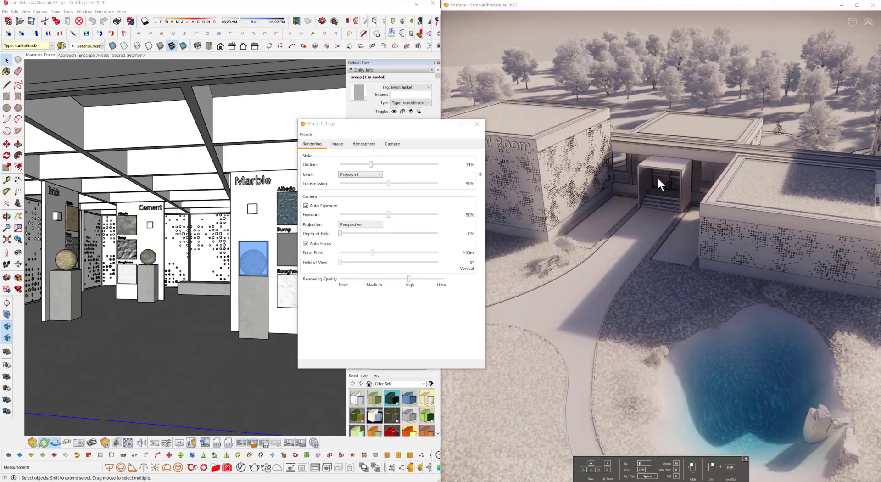
pyautogui.scroll(-3, 656, 197)
# - Move the Visual Settings window clear of the render and orbit around the Material Room building, entrance and pond
pyautogui.moveTo(405, 122); pyautogui.dragTo(321, 123)
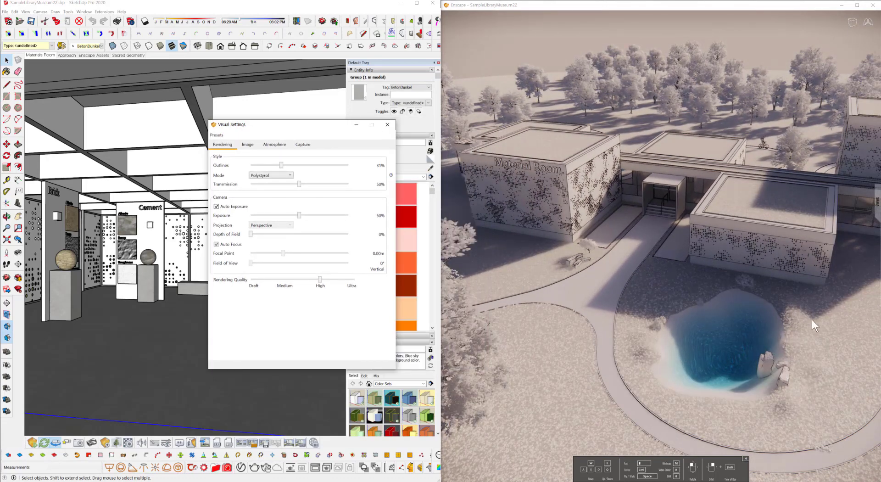
pyautogui.click(812, 321)
pyautogui.press('d')
pyautogui.press('a')
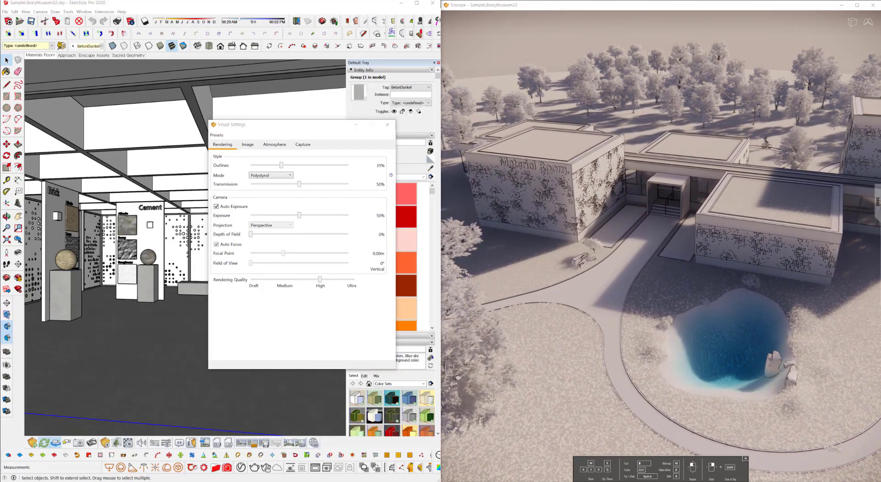
pyautogui.moveTo(734, 321); pyautogui.dragTo(713, 240, button='right')
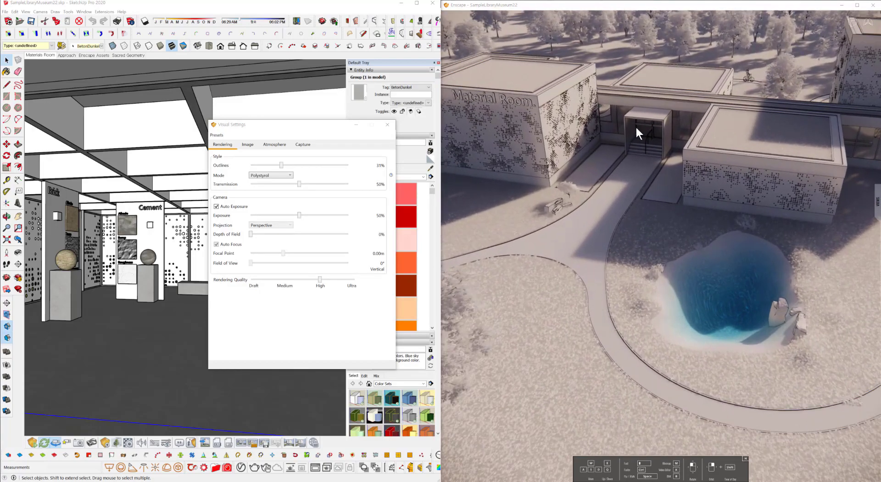
pyautogui.moveTo(688, 131); pyautogui.dragTo(748, 214, button='middle')
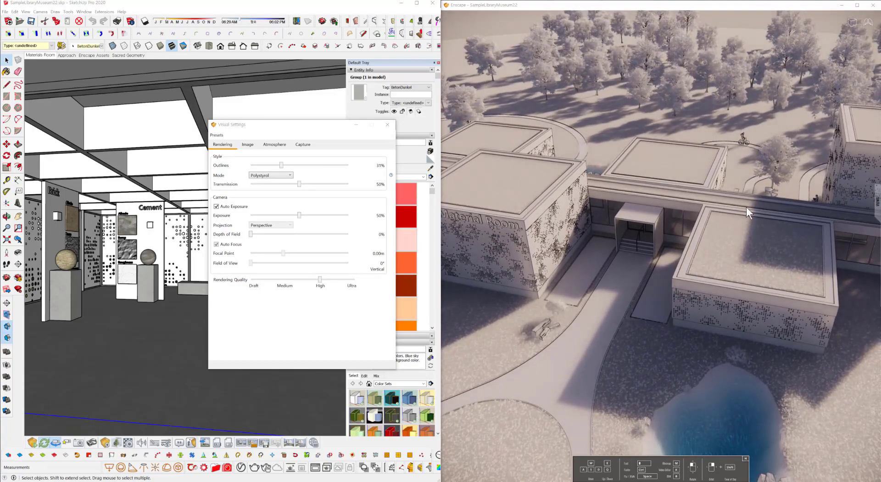
pyautogui.moveTo(748, 213); pyautogui.dragTo(666, 145, button='right')
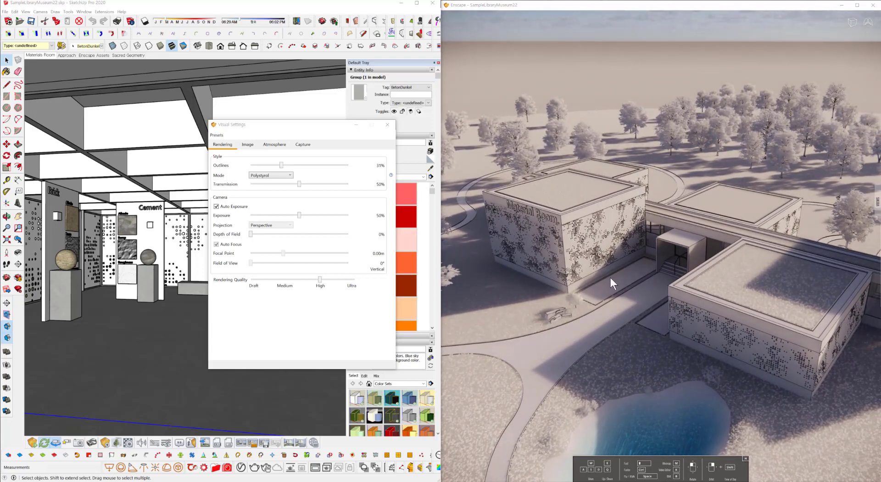
pyautogui.moveTo(618, 285)
pyautogui.mouseDown(button='right')
pyautogui.moveTo(635, 282)
pyautogui.moveTo(611, 284)
pyautogui.mouseUp(button='right')
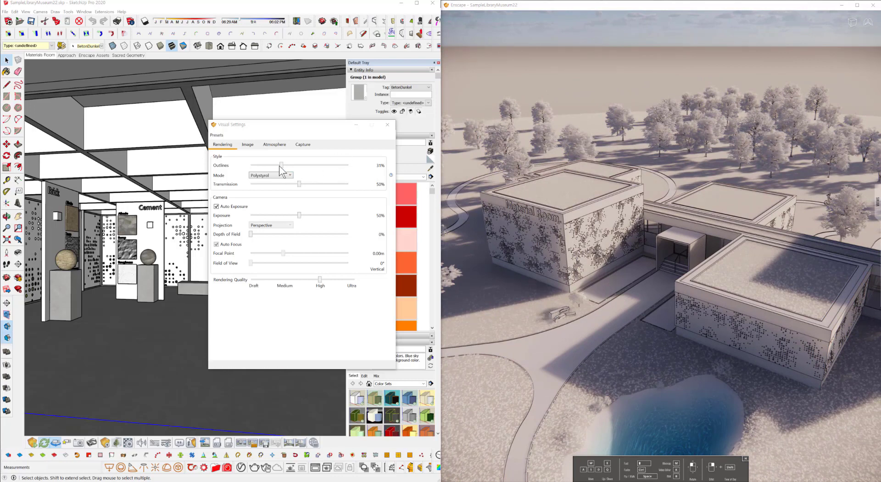
# - Lower the outlines to 0% to compare the exterior without edges, and raise them to 25%
pyautogui.moveTo(280, 164); pyautogui.dragTo(251, 165)
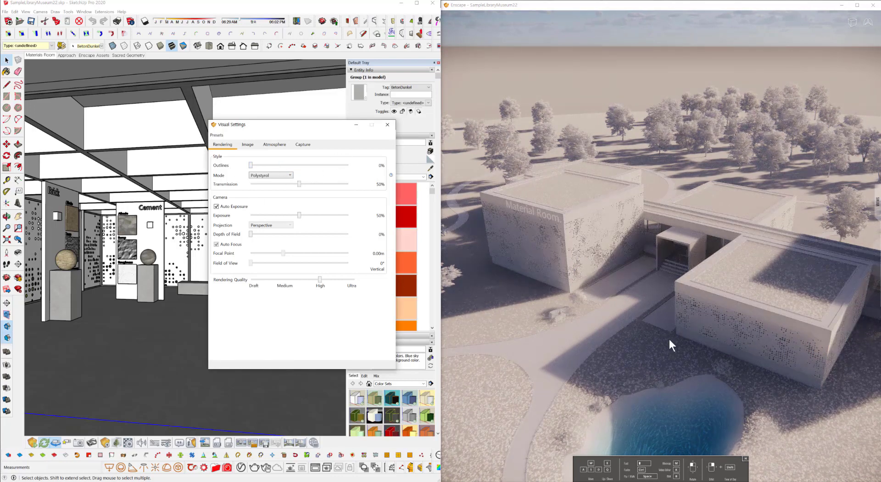
pyautogui.click(267, 164)
pyautogui.moveTo(252, 166); pyautogui.dragTo(282, 189)
# - Test the Polystyrol transmission up to 100% and set it to 26%
pyautogui.click(308, 188)
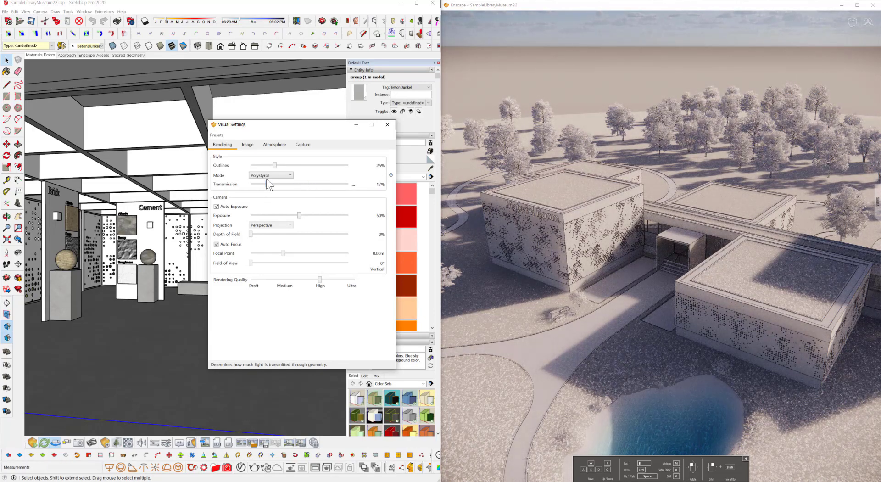
pyautogui.click(348, 183)
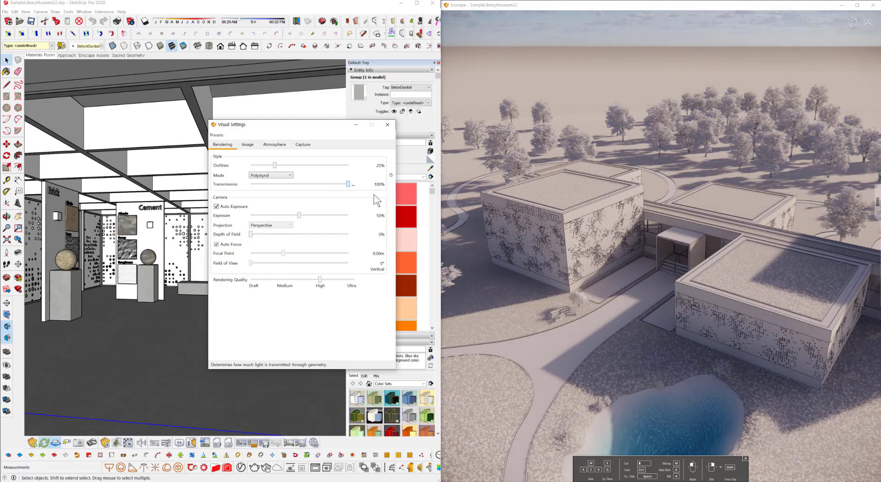
pyautogui.moveTo(347, 184); pyautogui.dragTo(292, 183)
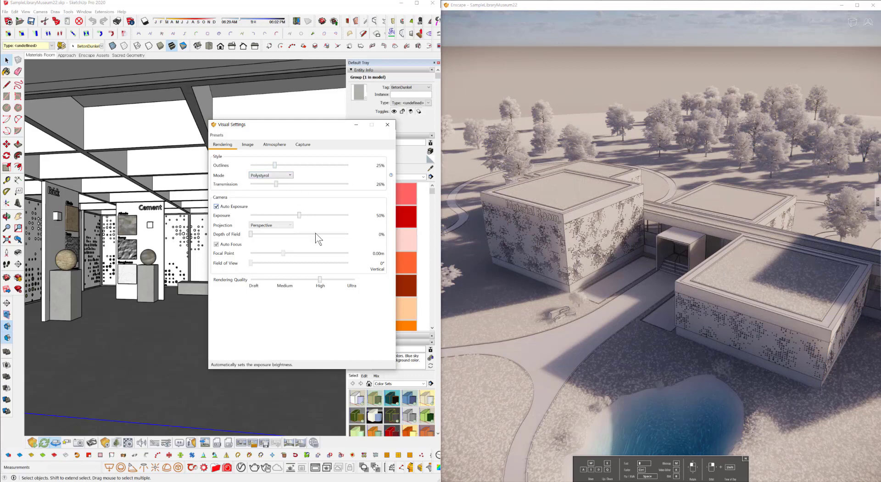
# - Compare the None, White, Polystyrol and Light View modes on the museum exterior and return the mode to None
pyautogui.click(282, 176)
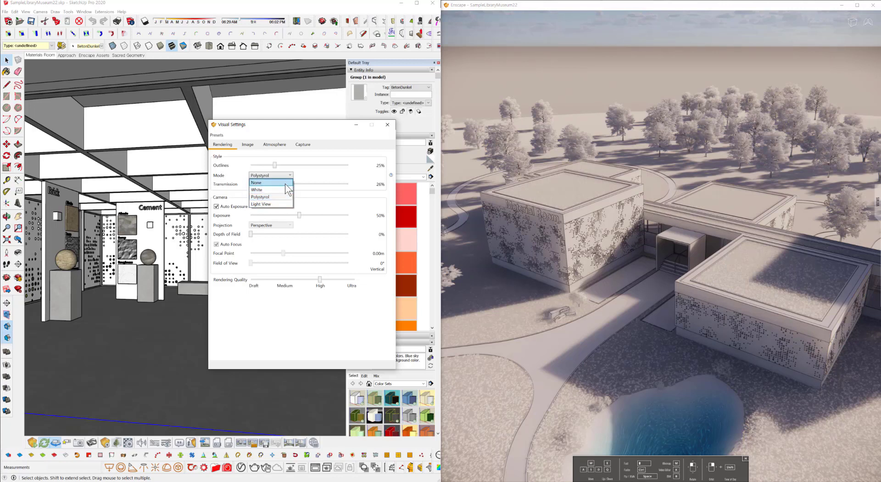
pyautogui.click(285, 183)
pyautogui.click(265, 175)
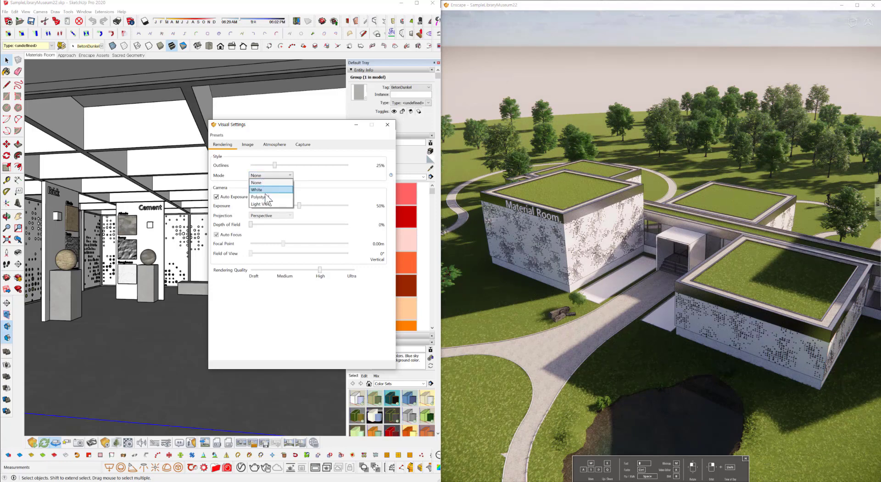
pyautogui.click(268, 190)
pyautogui.click(273, 176)
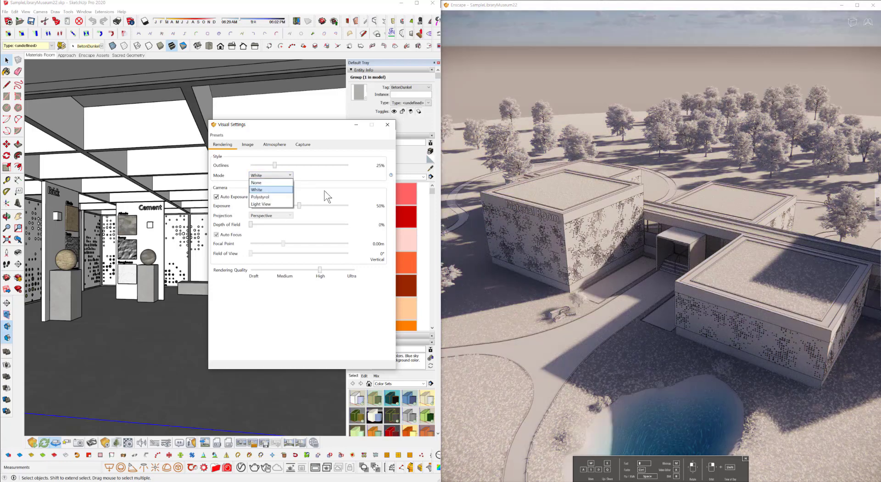
pyautogui.click(263, 196)
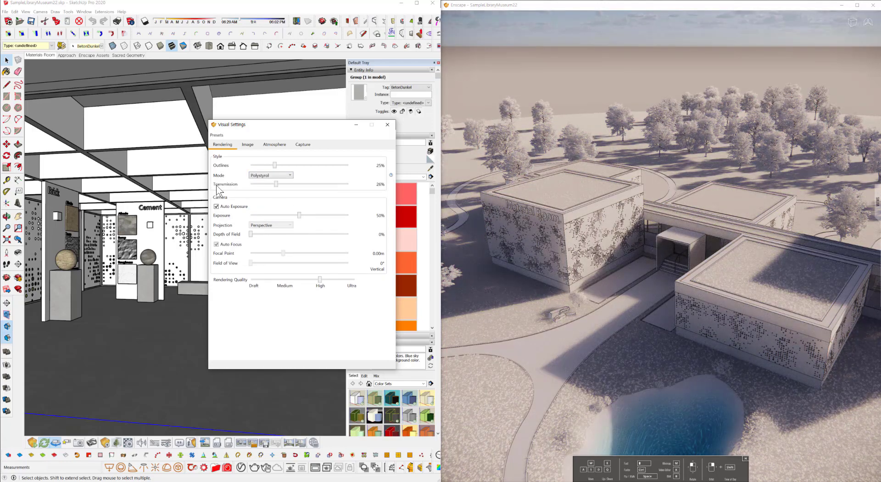
pyautogui.click(265, 175)
pyautogui.click(269, 204)
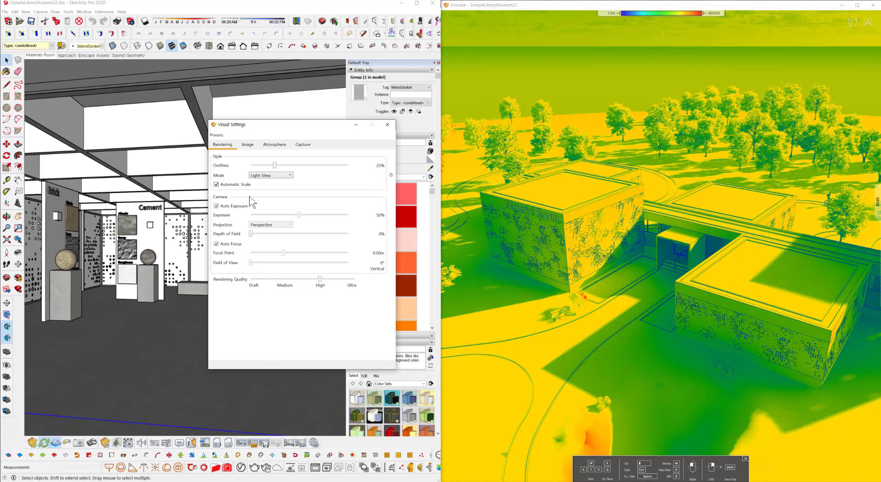
pyautogui.click(285, 176)
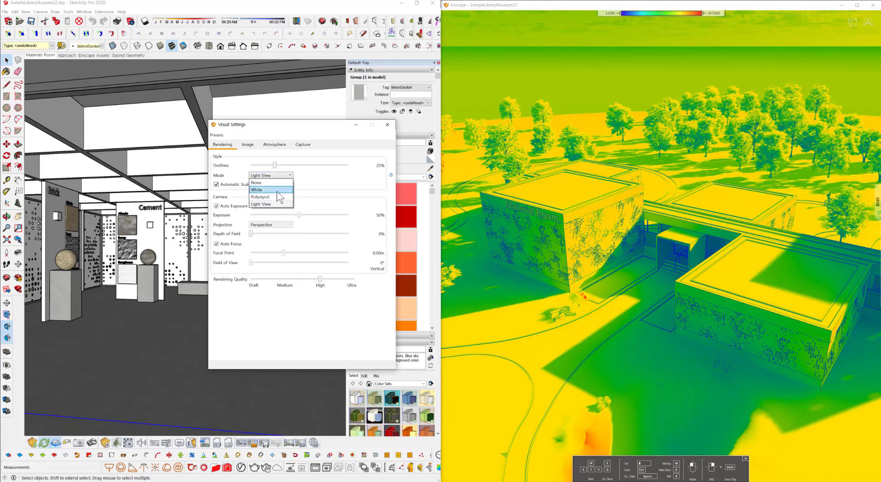
pyautogui.click(257, 183)
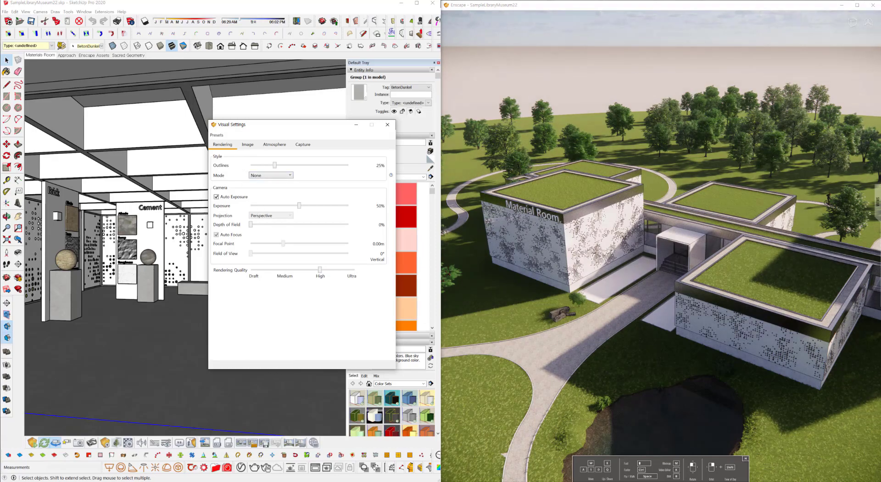
# - Switch to the Materials Room scene, and set the outlines to 40% and the rendering mode to White
pyautogui.click(41, 54)
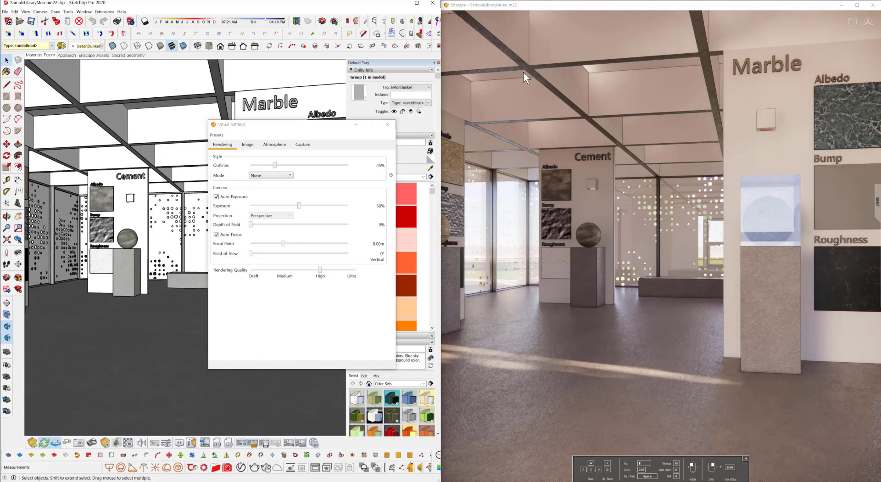
pyautogui.moveTo(274, 167)
pyautogui.mouseDown()
pyautogui.moveTo(301, 169)
pyautogui.moveTo(289, 170)
pyautogui.mouseUp()
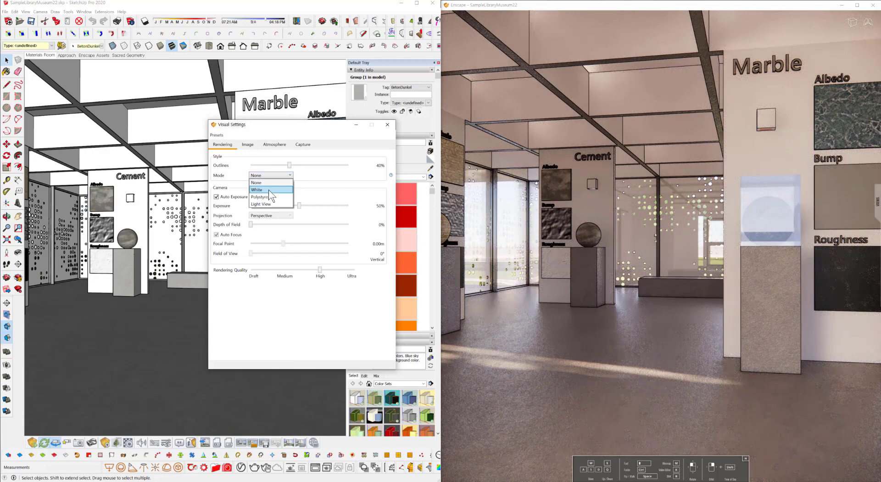
pyautogui.click(272, 190)
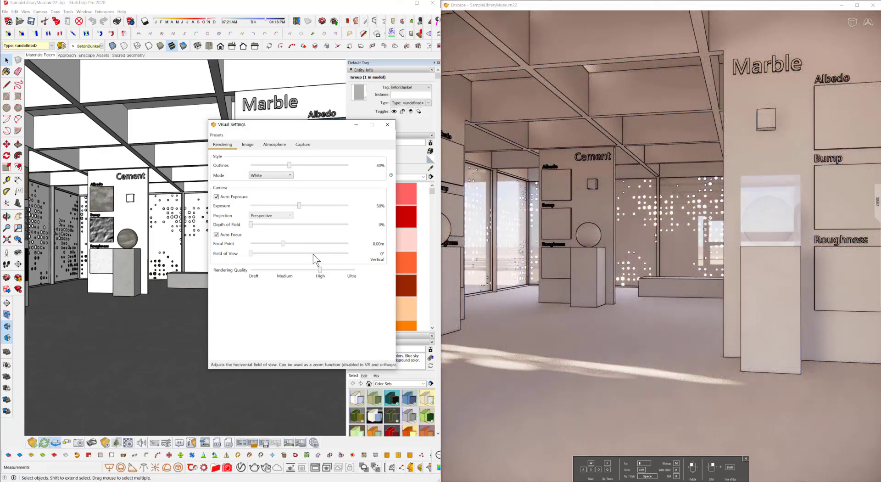
# - Set the rendering mode to None and lower the outlines to 0%
pyautogui.click(274, 176)
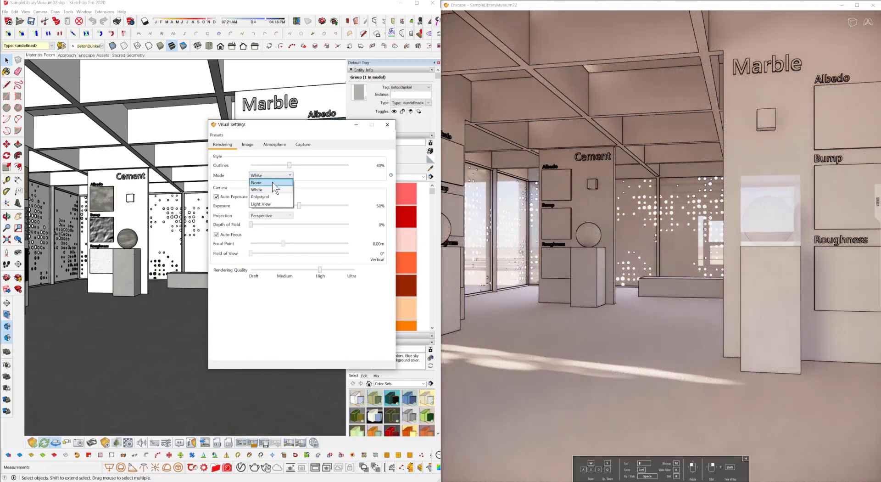
pyautogui.click(271, 182)
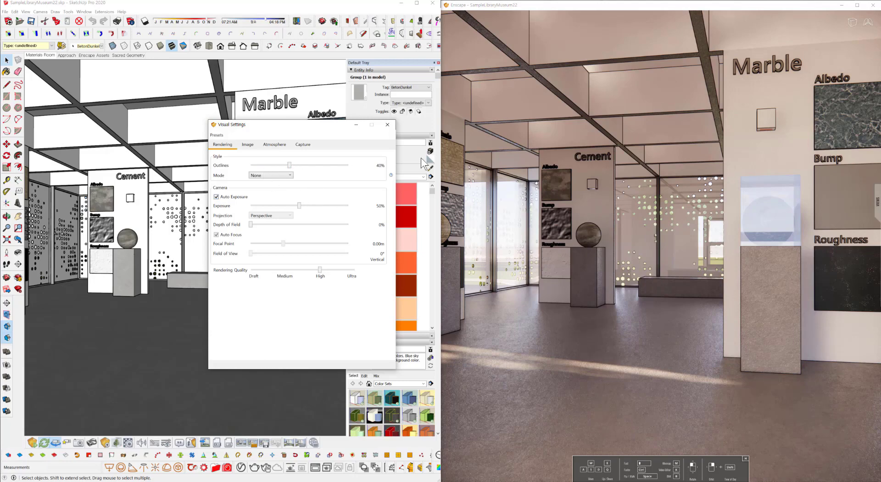
pyautogui.moveTo(289, 165); pyautogui.dragTo(232, 168)
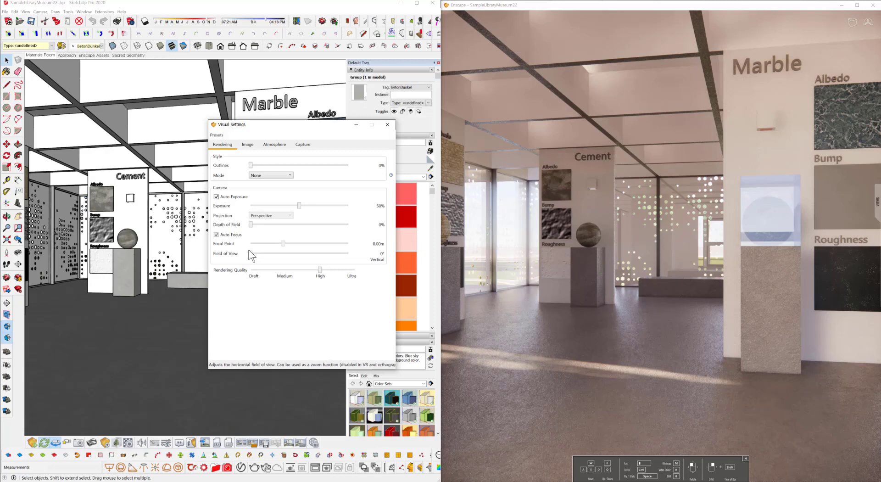
# - Turn Auto Exposure off to compare the interior's brightness and turn it back on
pyautogui.click(217, 197)
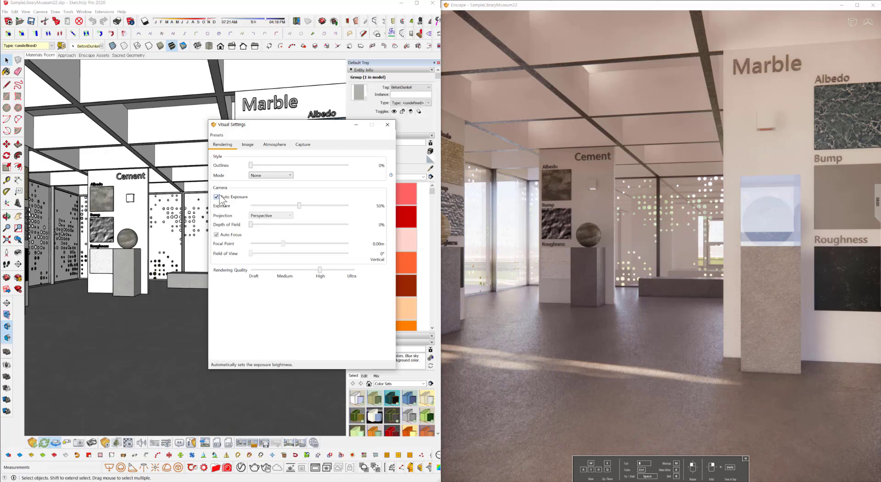
pyautogui.click(216, 197)
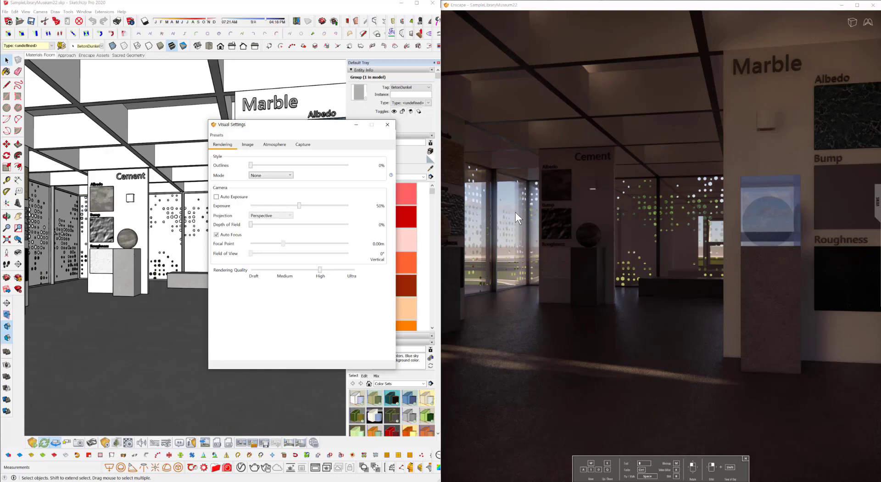
pyautogui.click(216, 197)
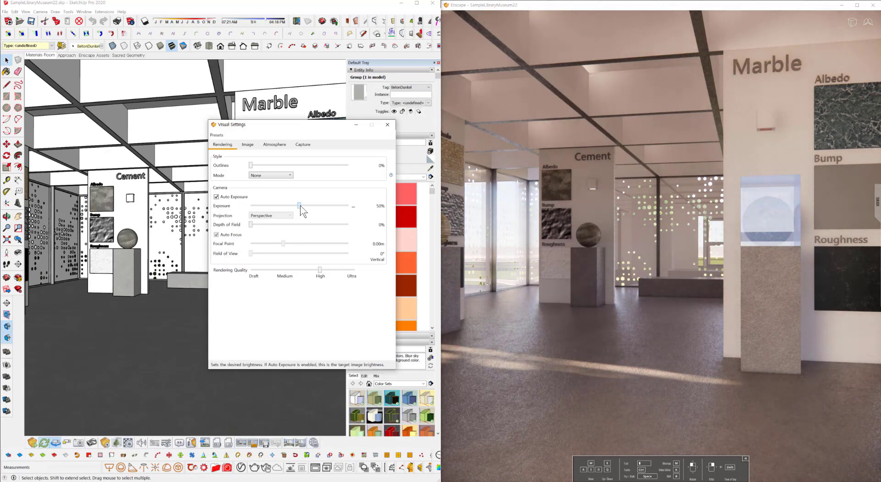
# - Raise the exposure to 64% to brighten the interior and reset it to its default value
pyautogui.moveTo(299, 205)
pyautogui.mouseDown()
pyautogui.moveTo(275, 206)
pyautogui.moveTo(312, 205)
pyautogui.mouseUp()
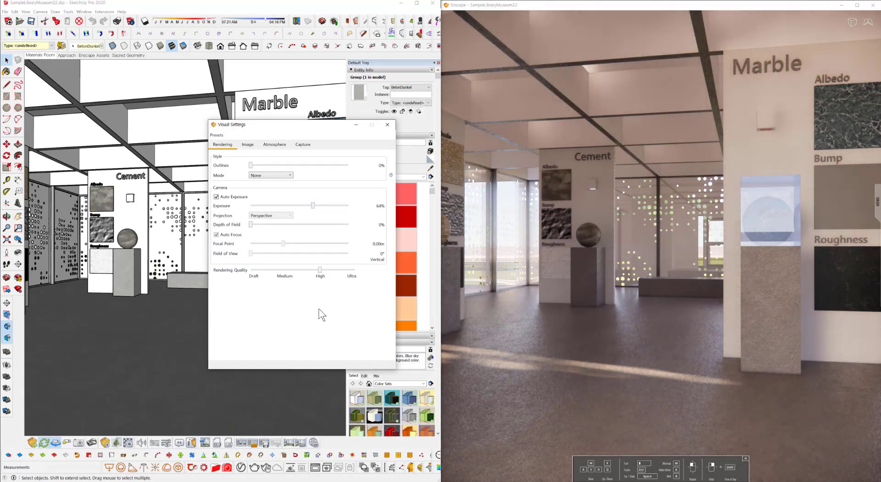
pyautogui.click(352, 206)
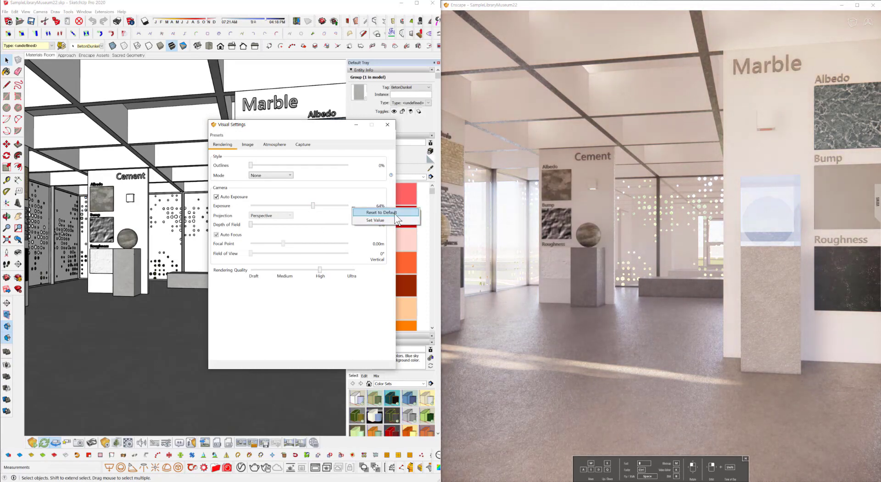
pyautogui.click(364, 212)
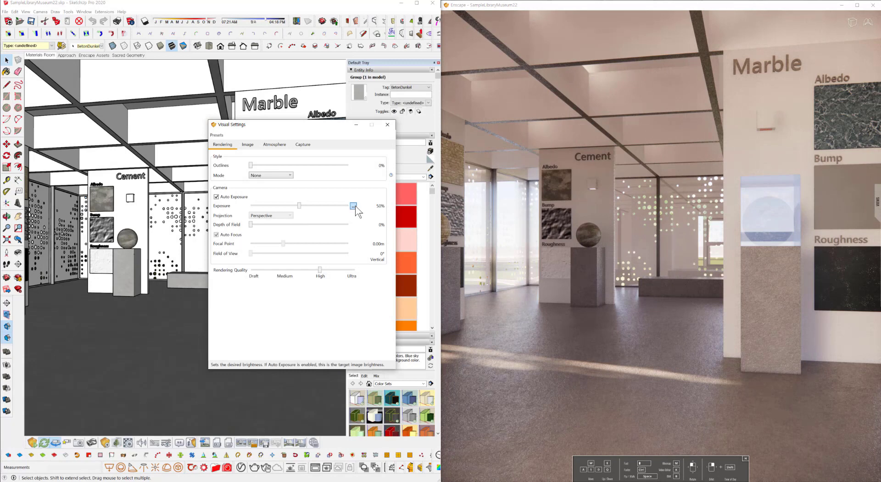
pyautogui.click(354, 205)
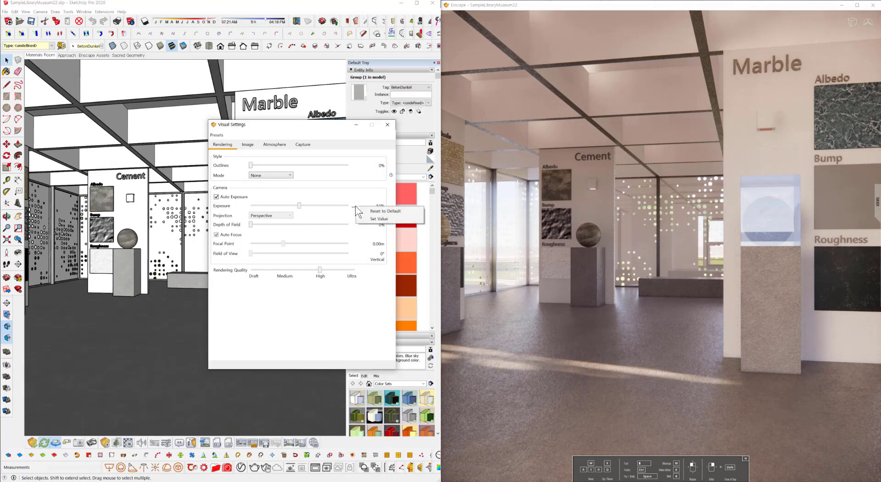
pyautogui.click(396, 211)
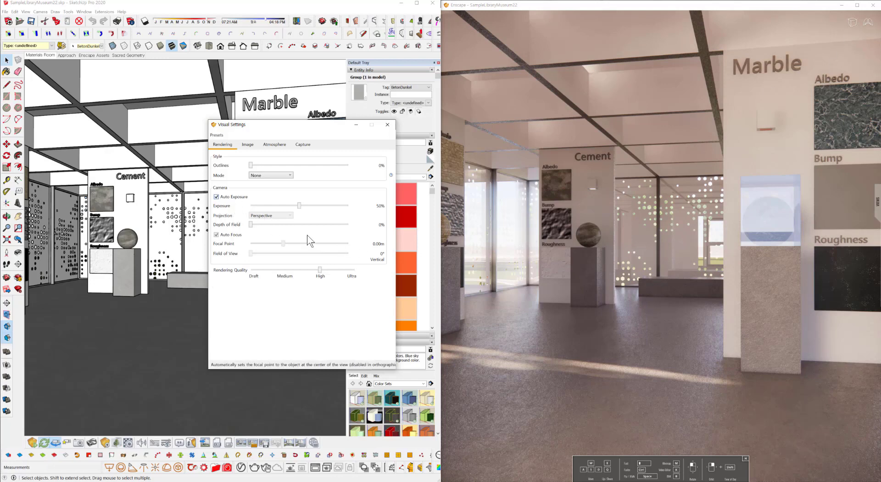
# - Try a 1% depth of field, return it to 0%, and switch Auto Exposure off and on again
pyautogui.click(292, 224)
pyautogui.click(287, 225)
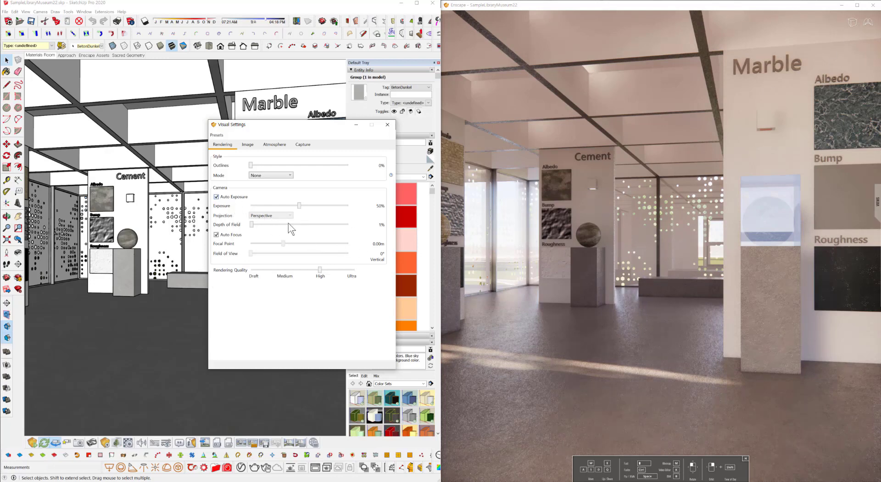
pyautogui.click(249, 225)
pyautogui.click(227, 196)
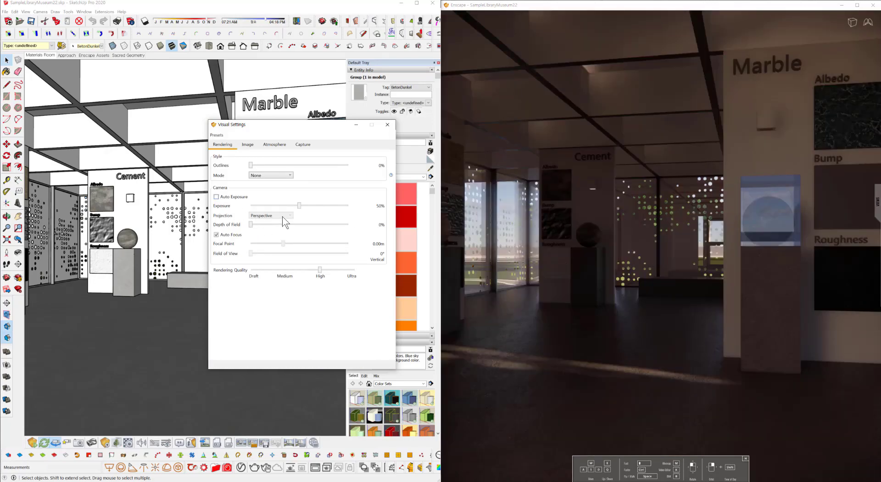
pyautogui.click(227, 197)
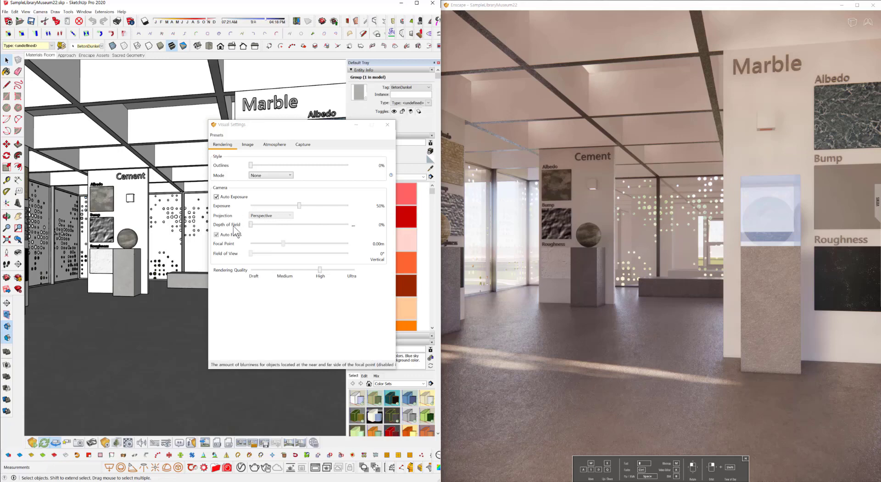
# - Check the render's projection setting against the camera projection options in SketchUp
pyautogui.click(281, 219)
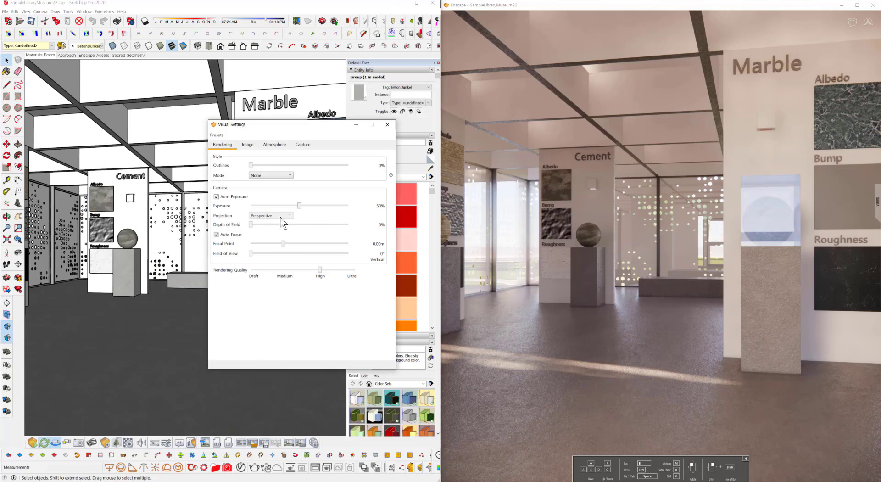
pyautogui.click(848, 24)
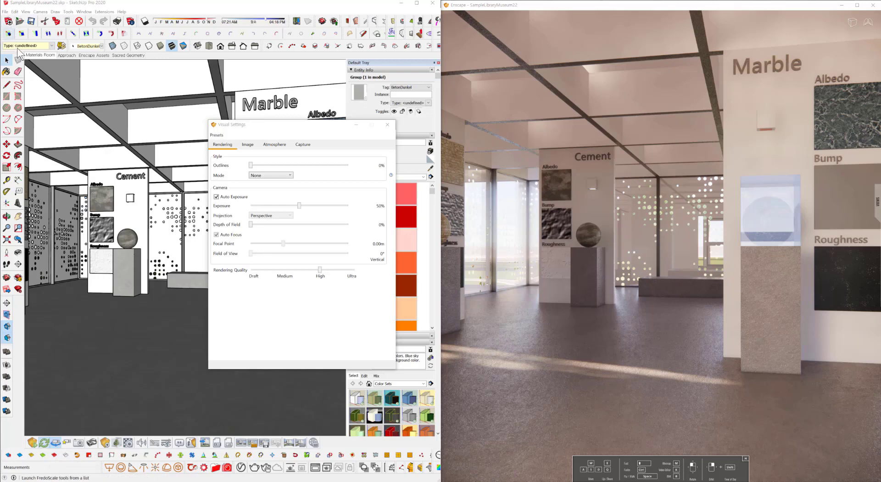
pyautogui.click(26, 12)
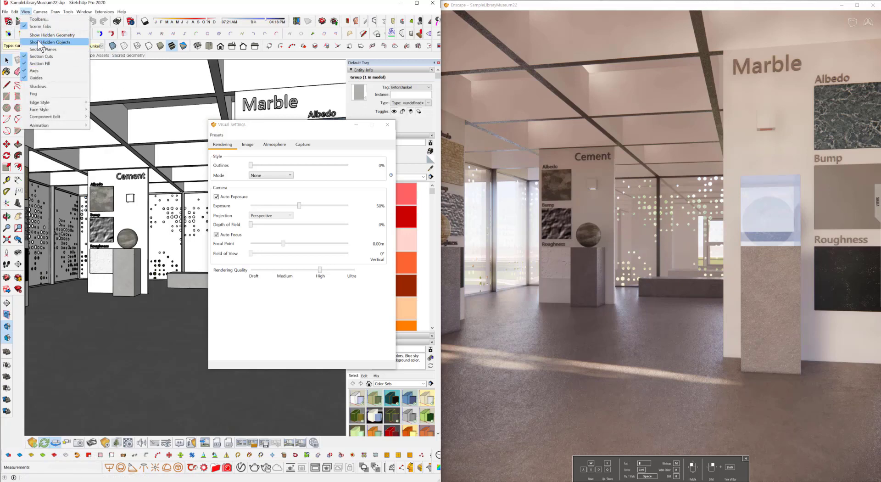
pyautogui.click(41, 11)
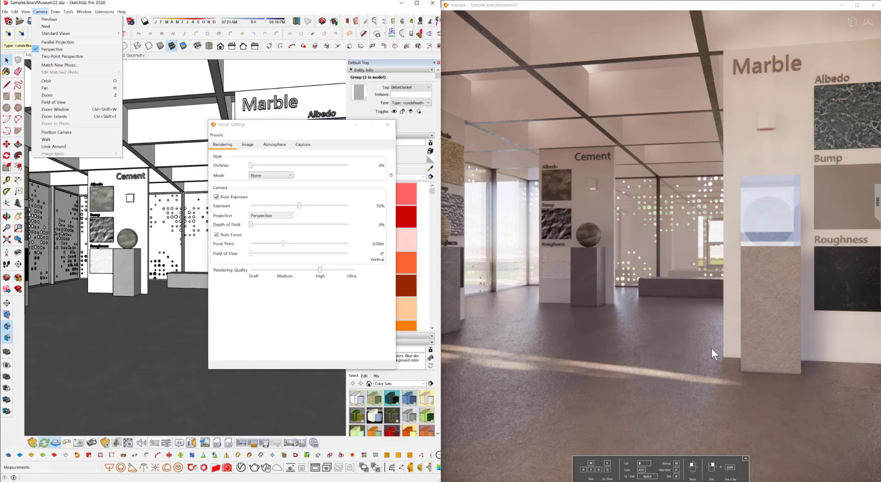
pyautogui.click(852, 23)
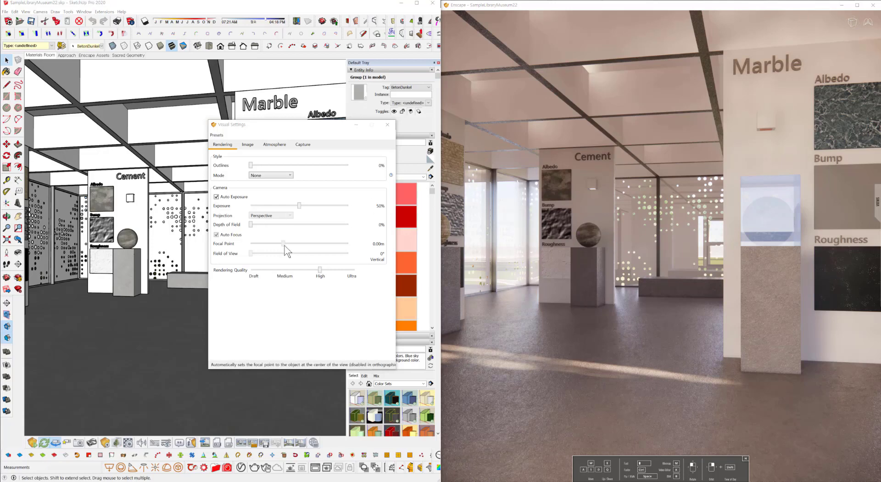
pyautogui.click(282, 214)
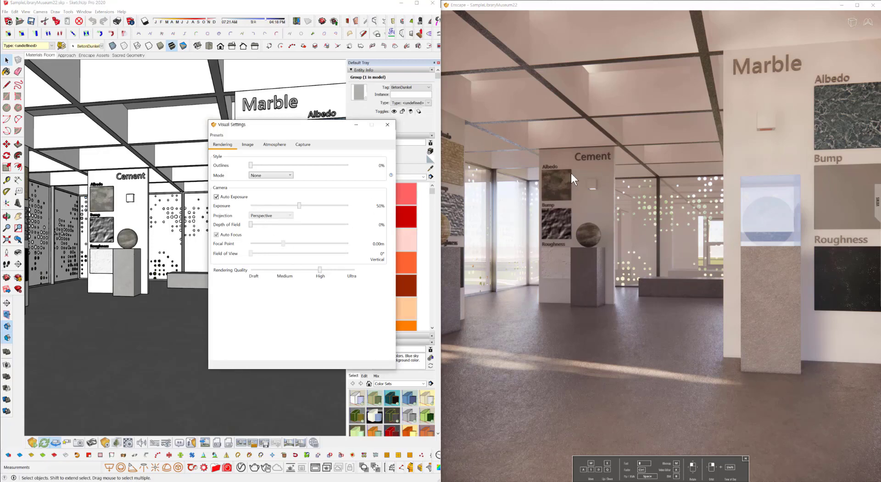
# - Unlink the render from the SketchUp view, compare Two-Point and Orthographic projection, and restore Perspective with view synchronization
pyautogui.click(55, 442)
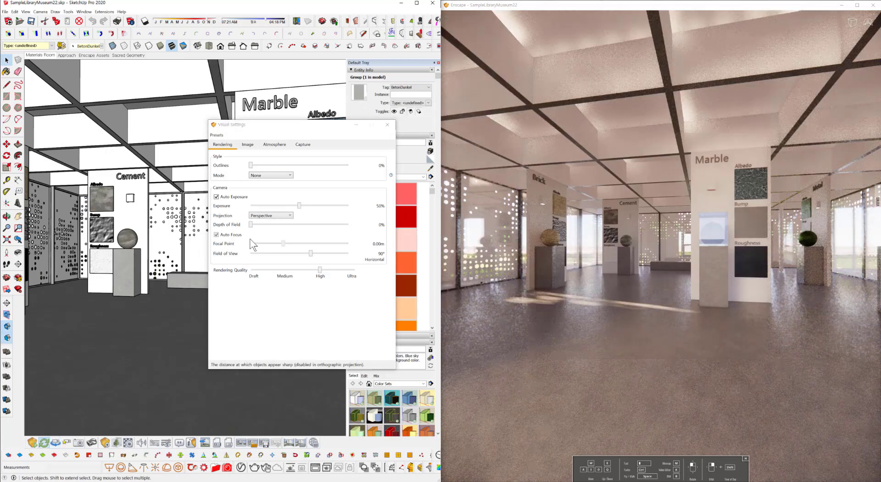
pyautogui.click(284, 215)
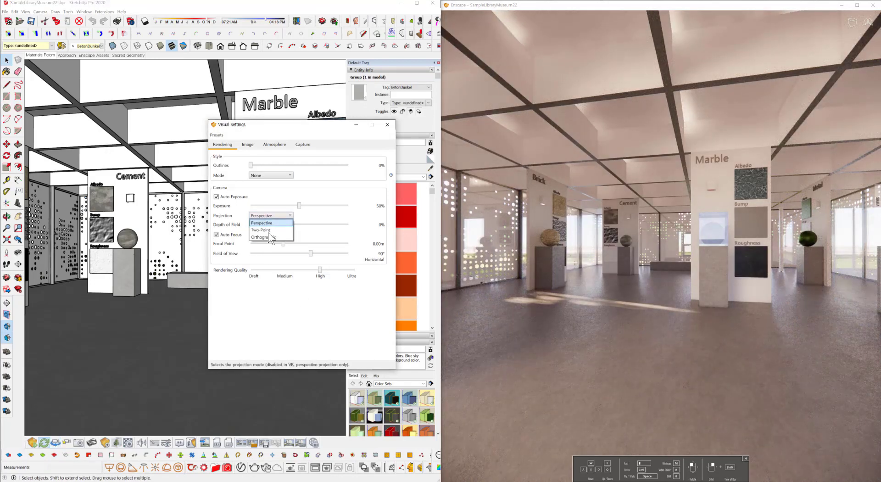
pyautogui.click(271, 230)
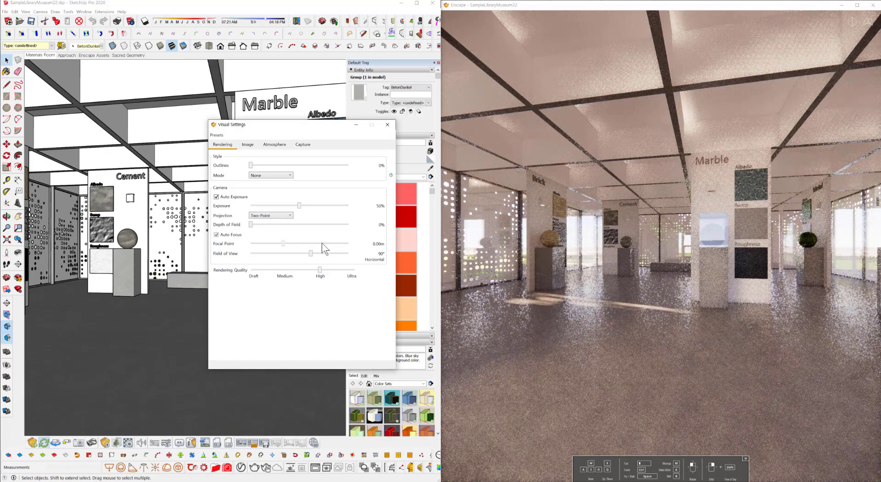
pyautogui.click(284, 215)
pyautogui.click(280, 237)
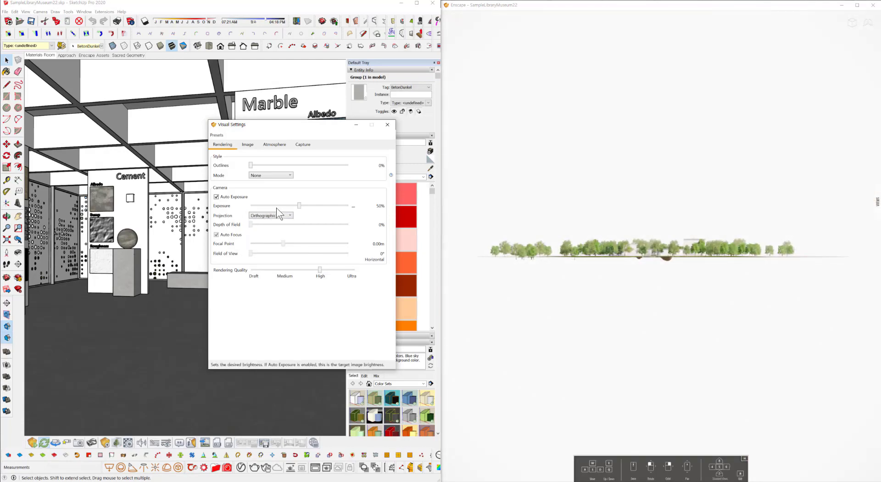
pyautogui.click(272, 215)
pyautogui.click(271, 223)
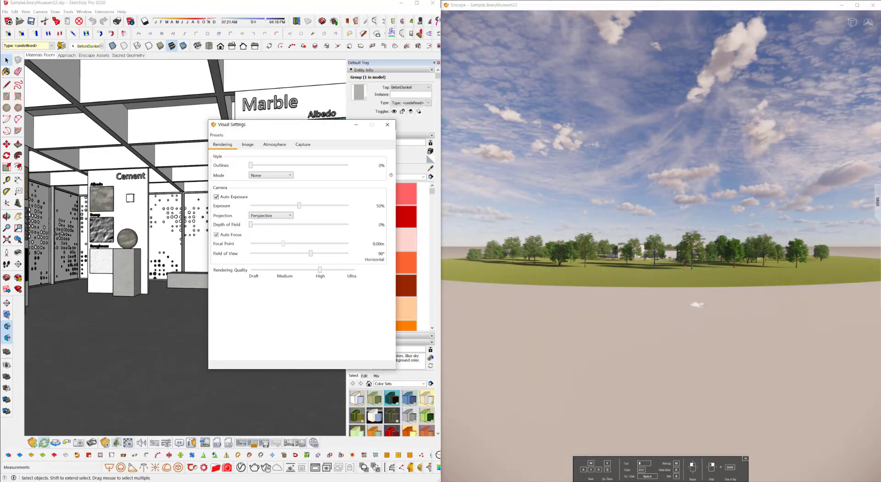
pyautogui.click(861, 200)
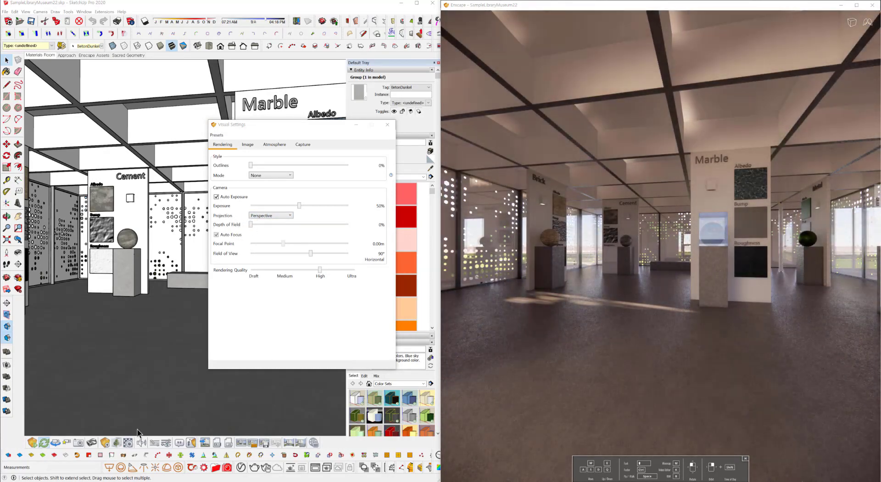
pyautogui.click(55, 443)
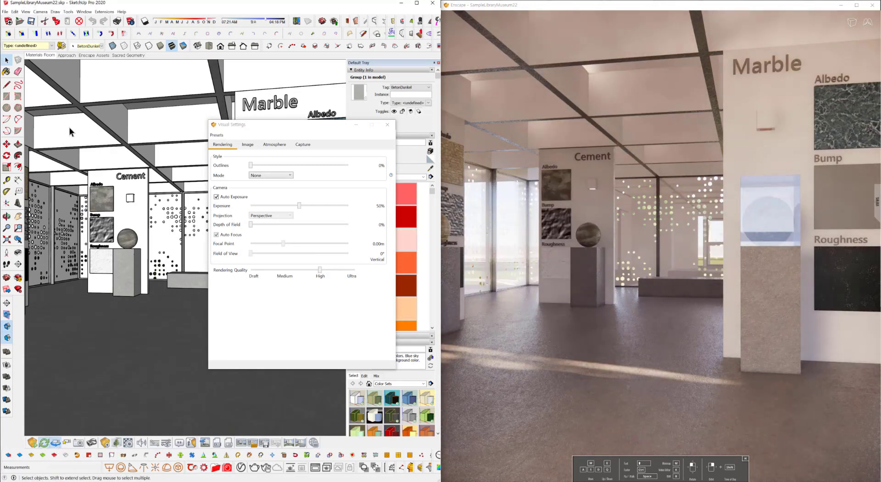
# - Switch the SketchUp camera to Two-Point Perspective to see the synchronized render, and return it to Perspective
pyautogui.click(15, 12)
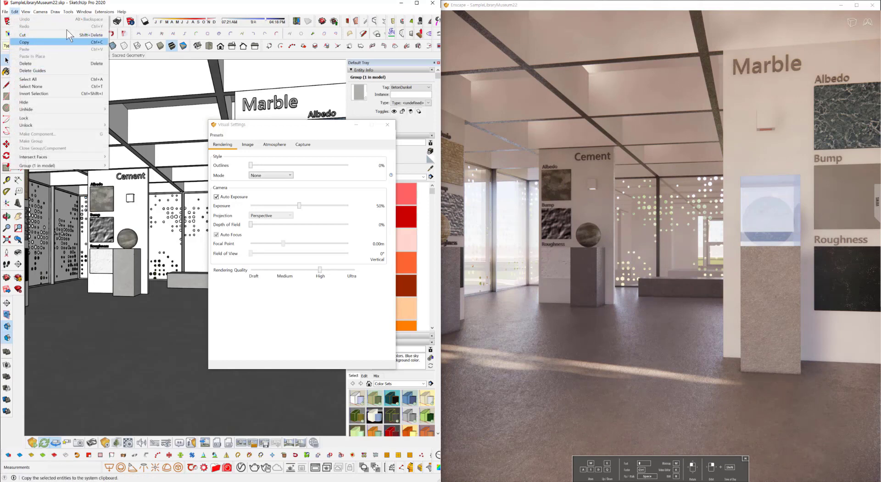
pyautogui.moveTo(26, 12)
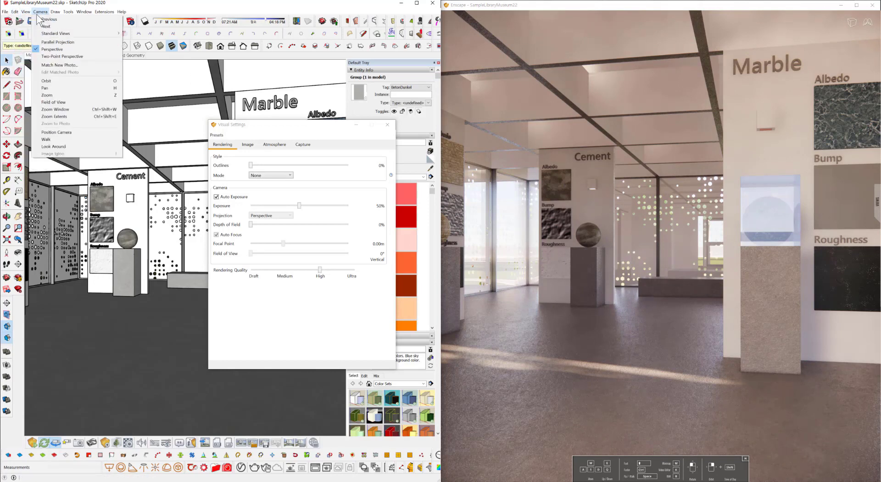
pyautogui.click(73, 56)
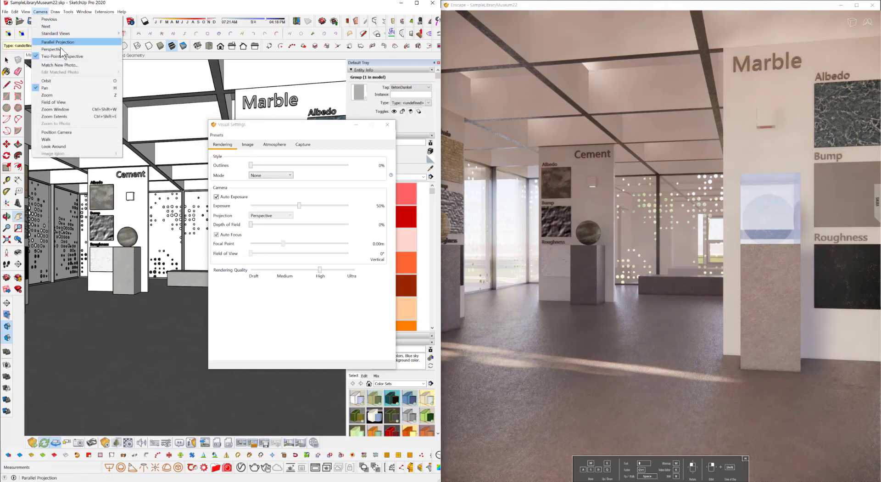
pyautogui.click(70, 50)
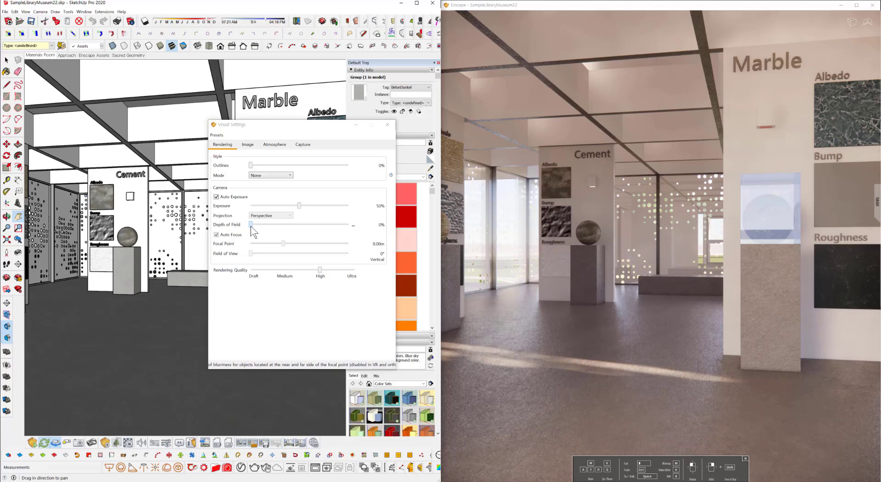
# - Compare the background blur with the depth of field at 77% and 54%, and return it to 0%
pyautogui.moveTo(256, 226); pyautogui.dragTo(329, 242)
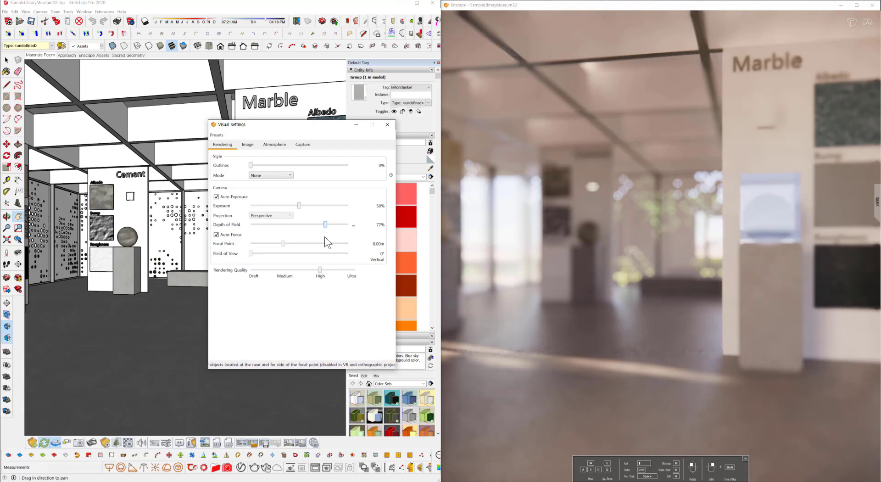
pyautogui.moveTo(324, 236); pyautogui.dragTo(301, 228)
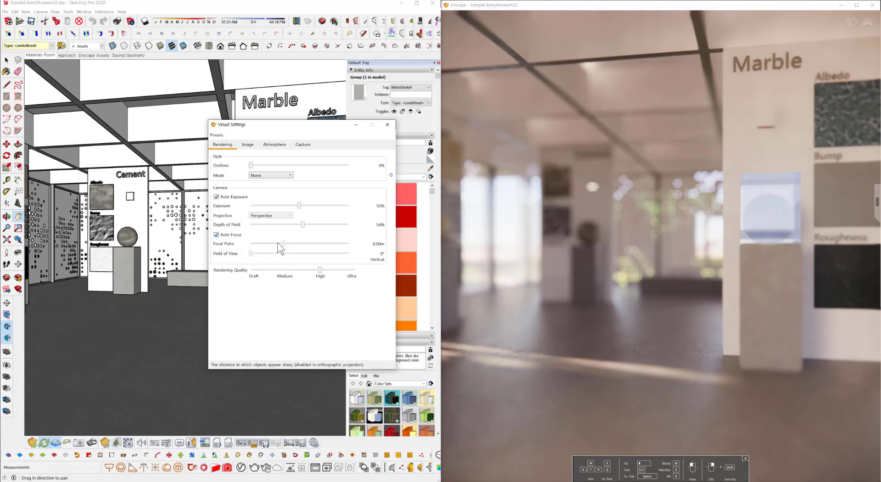
pyautogui.click(596, 257)
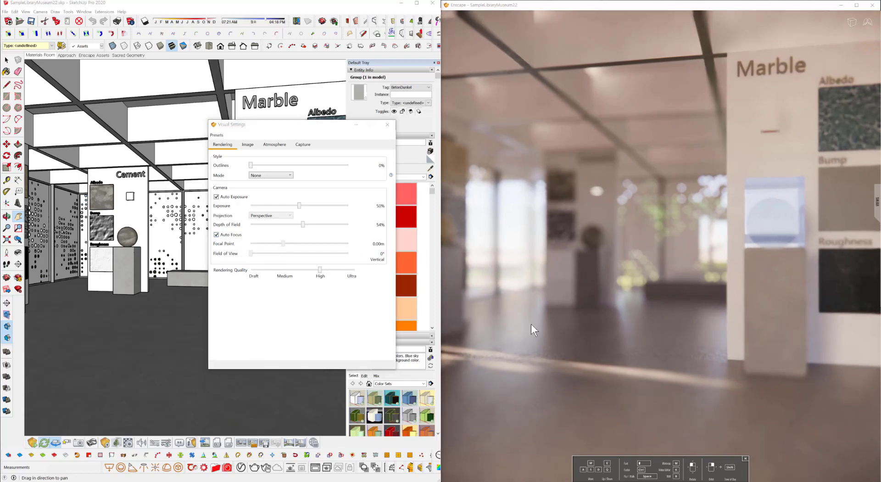
pyautogui.click(302, 224)
pyautogui.click(251, 224)
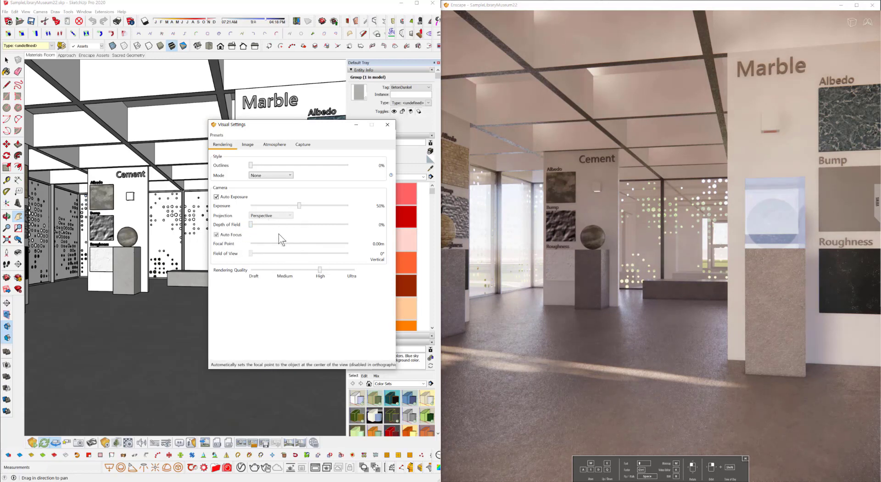
# - Try a 27% depth of field with Auto Focus off and a 3.81 m focal point, and restore Auto Focus with 0% depth of field
pyautogui.moveTo(251, 224); pyautogui.dragTo(301, 251)
pyautogui.click(240, 235)
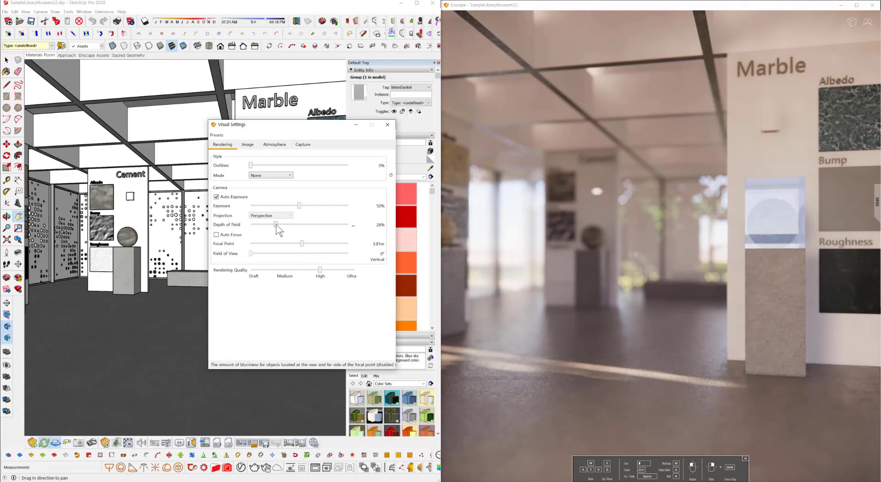
pyautogui.moveTo(276, 225)
pyautogui.mouseDown()
pyautogui.moveTo(290, 228)
pyautogui.moveTo(276, 228)
pyautogui.mouseUp()
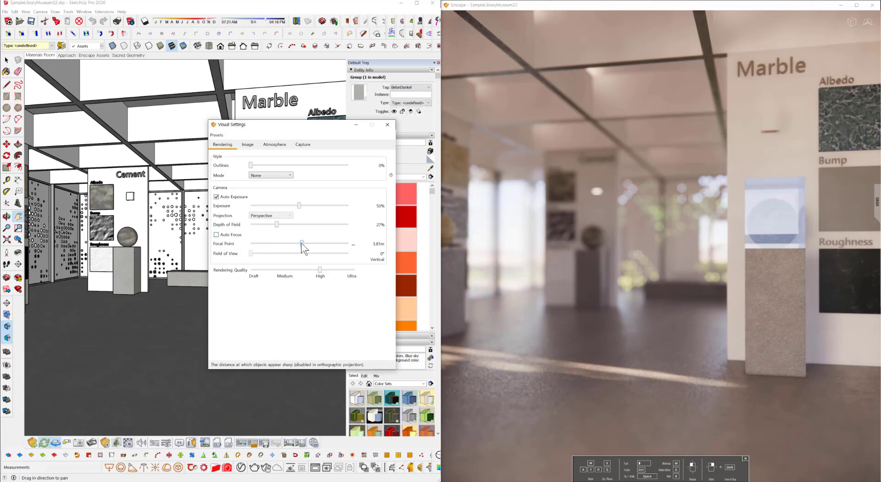
pyautogui.moveTo(301, 243); pyautogui.dragTo(223, 246)
pyautogui.click(216, 235)
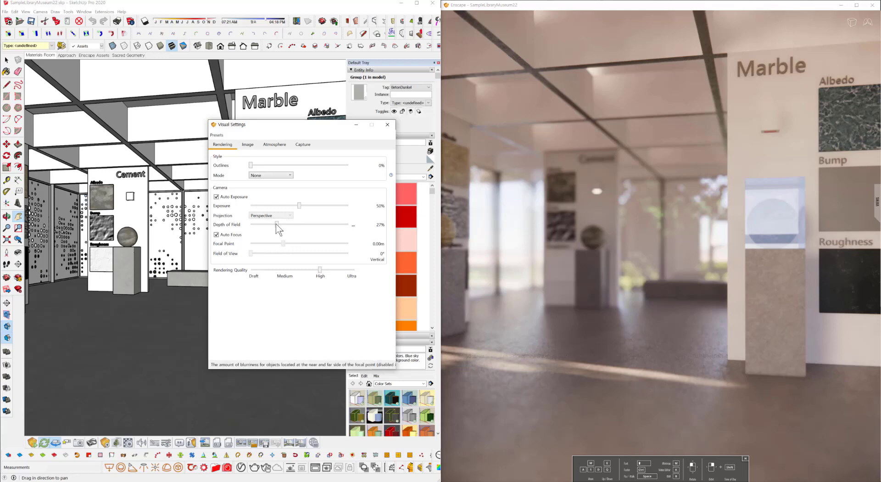
pyautogui.moveTo(277, 223); pyautogui.dragTo(140, 210)
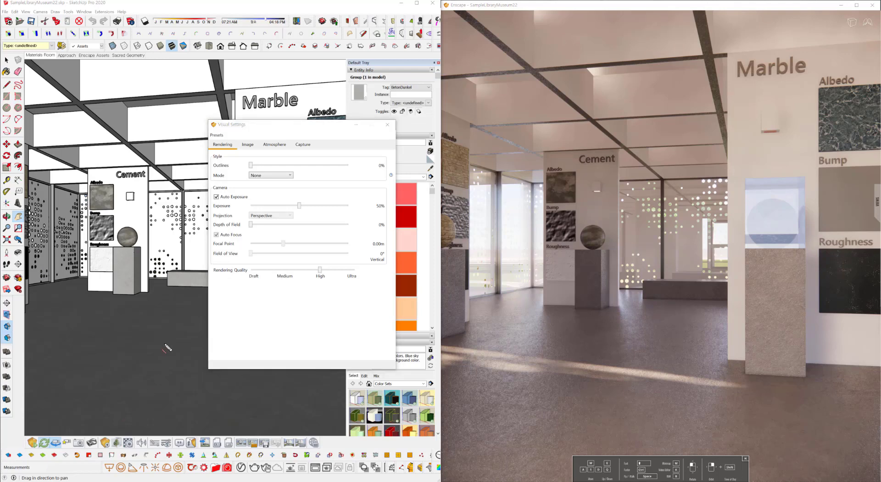
# - Lower the rendering quality to Draft, look around the render, and bring it back to the SketchUp view of the museum interior
pyautogui.moveTo(225, 287); pyautogui.dragTo(383, 285)
pyautogui.moveTo(693, 288)
pyautogui.mouseDown(button='right')
pyautogui.moveTo(685, 276)
pyautogui.moveTo(721, 317)
pyautogui.moveTo(710, 313)
pyautogui.moveTo(706, 286)
pyautogui.mouseUp(button='right')
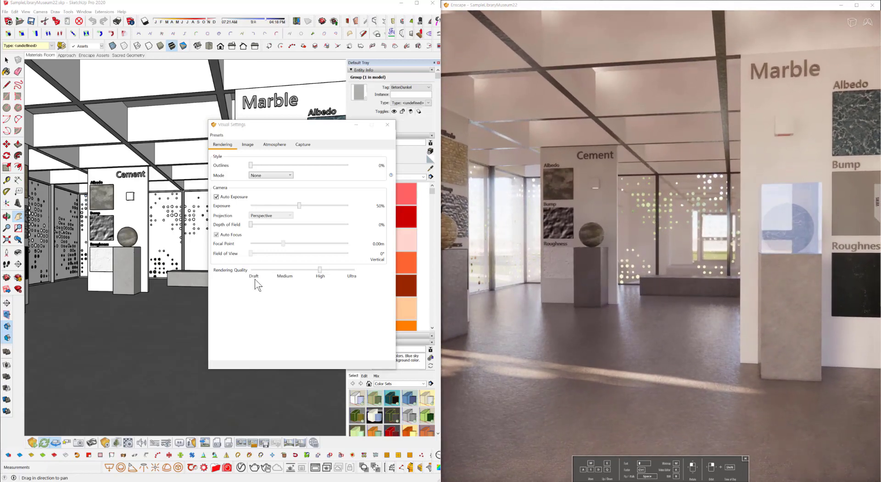
pyautogui.click(280, 356)
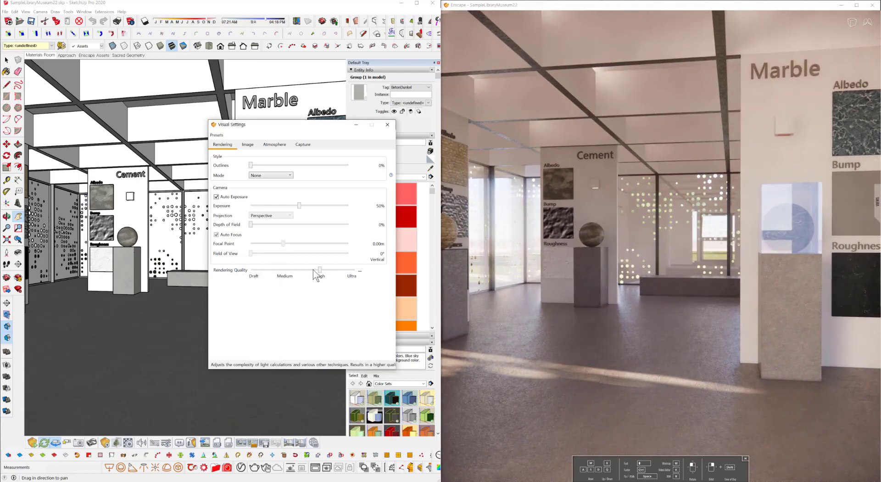
pyautogui.moveTo(320, 270); pyautogui.dragTo(250, 270)
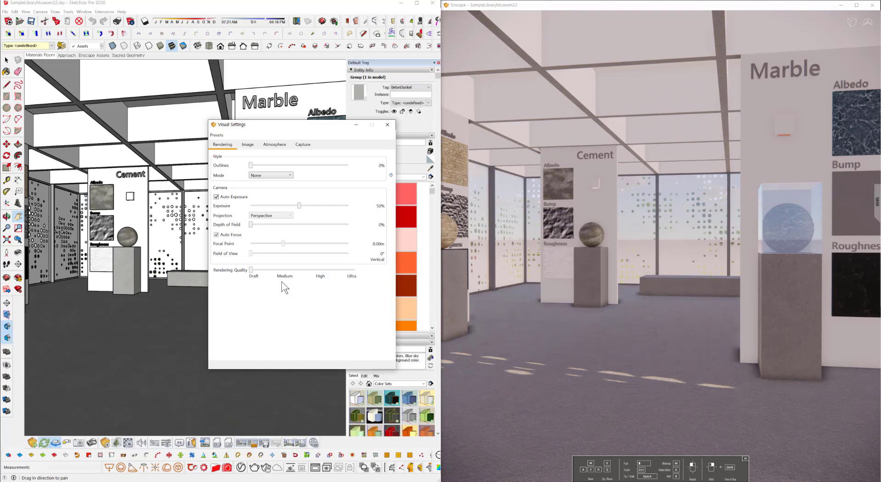
pyautogui.moveTo(648, 235)
pyautogui.mouseDown(button='right')
pyautogui.moveTo(702, 265)
pyautogui.moveTo(573, 250)
pyautogui.mouseUp(button='right')
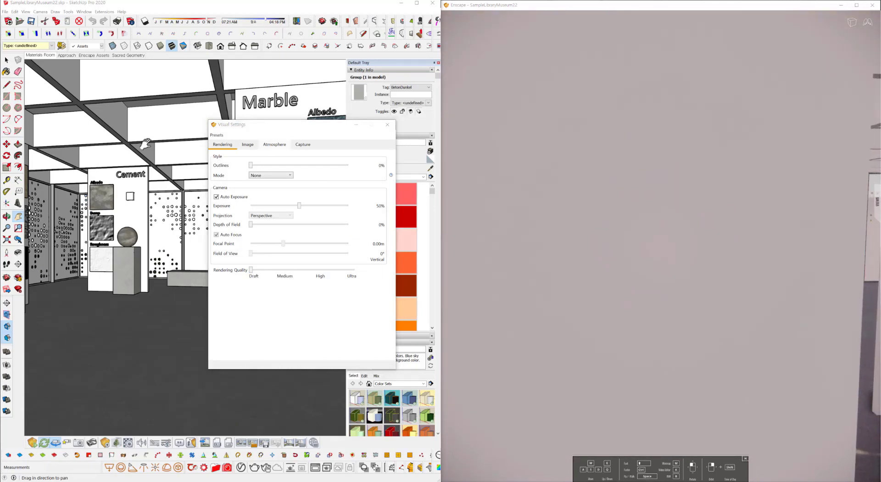
pyautogui.rightClick(90, 341)
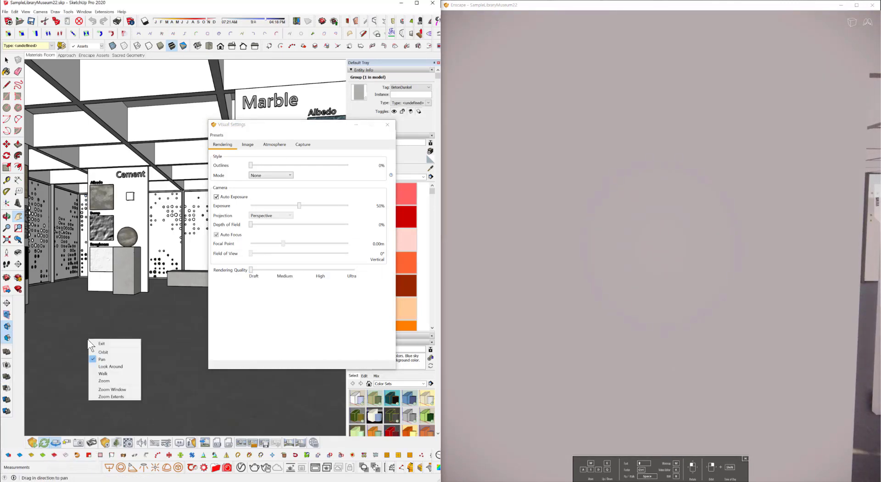
pyautogui.click(69, 333)
pyautogui.moveTo(94, 378)
pyautogui.mouseDown(button='middle')
pyautogui.moveTo(90, 389)
pyautogui.moveTo(98, 370)
pyautogui.mouseUp(button='middle')
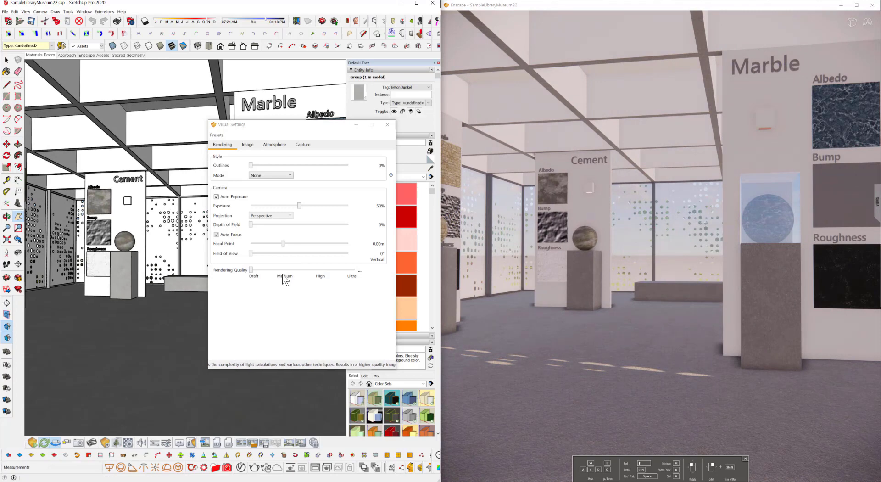
# - Compare the museum interior at Medium, High and Ultra rendering quality
pyautogui.click(287, 275)
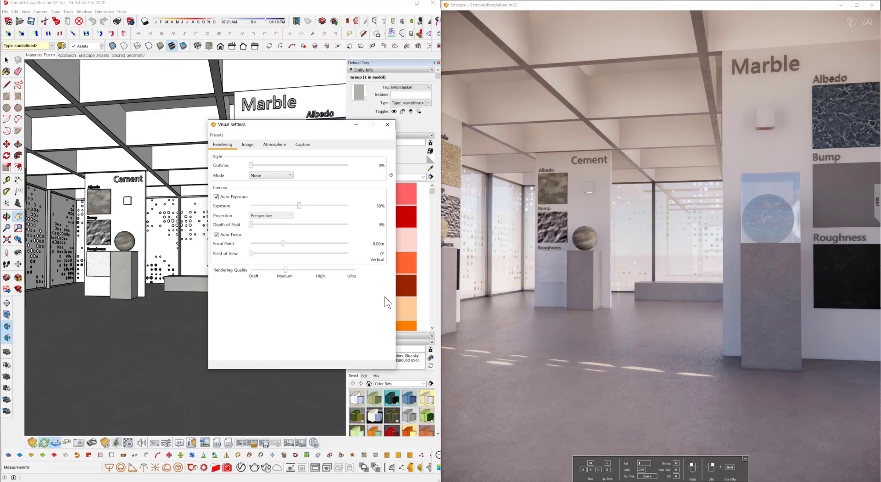
pyautogui.click(316, 271)
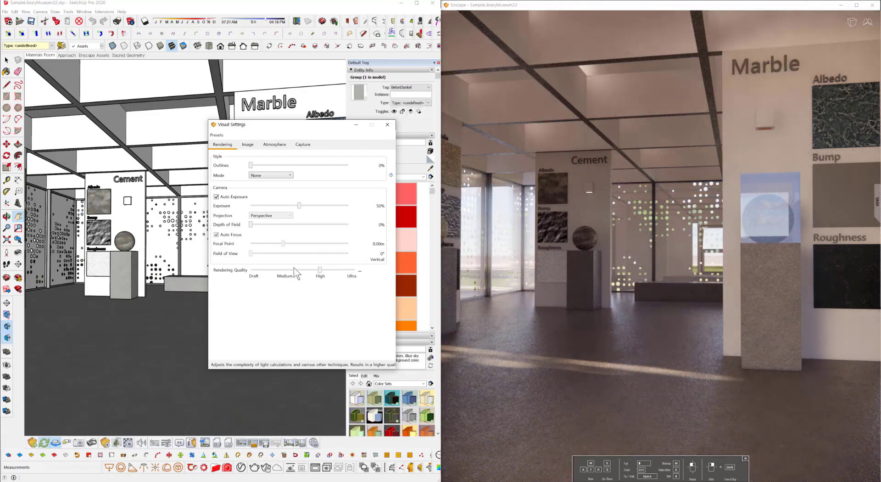
pyautogui.rightClick(359, 270)
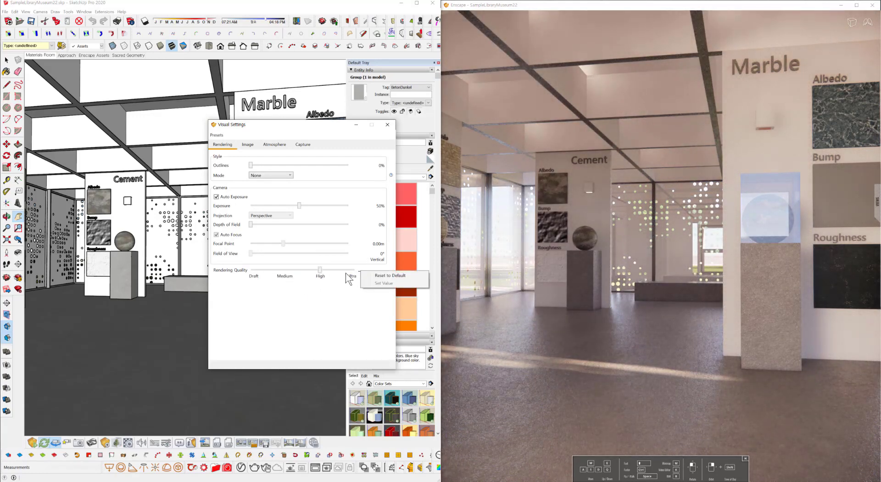
pyautogui.click(347, 274)
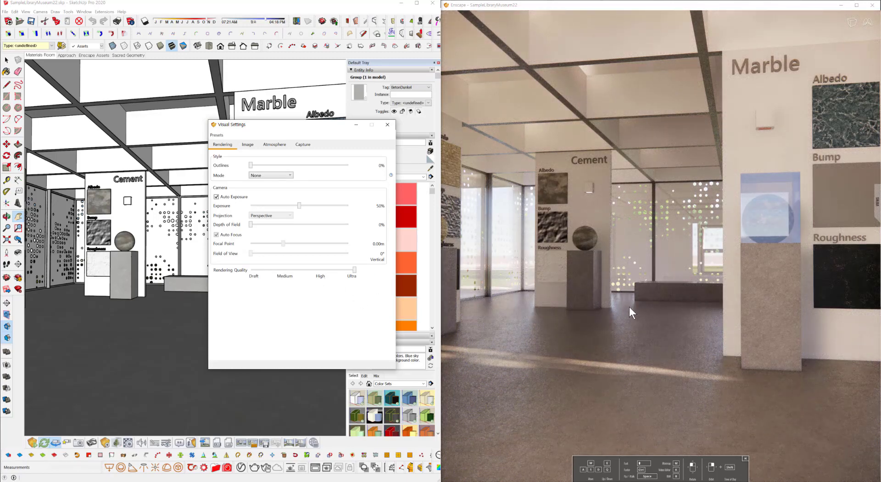
# - Inspect the render at Ultra quality, realign it with the SketchUp view, and return the rendering quality to High
pyautogui.moveTo(631, 316)
pyautogui.mouseDown(button='right')
pyautogui.moveTo(640, 313)
pyautogui.moveTo(638, 301)
pyautogui.mouseUp(button='right')
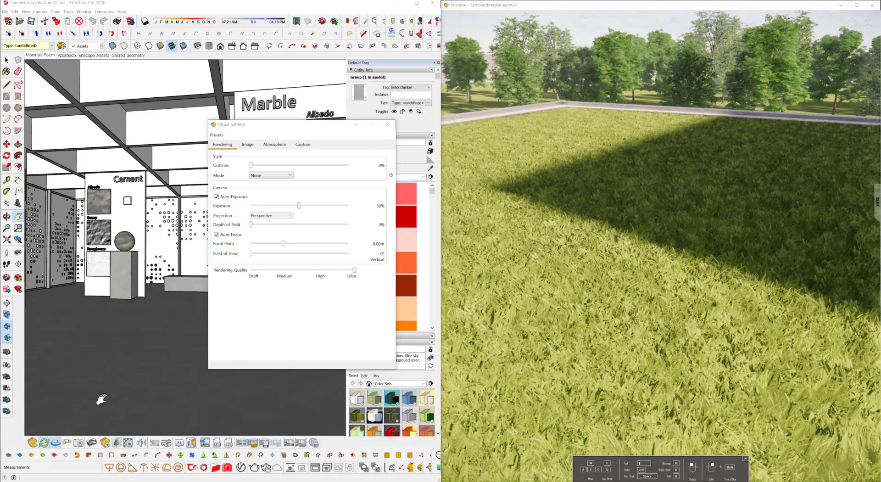
pyautogui.rightClick(105, 399)
pyautogui.click(113, 382)
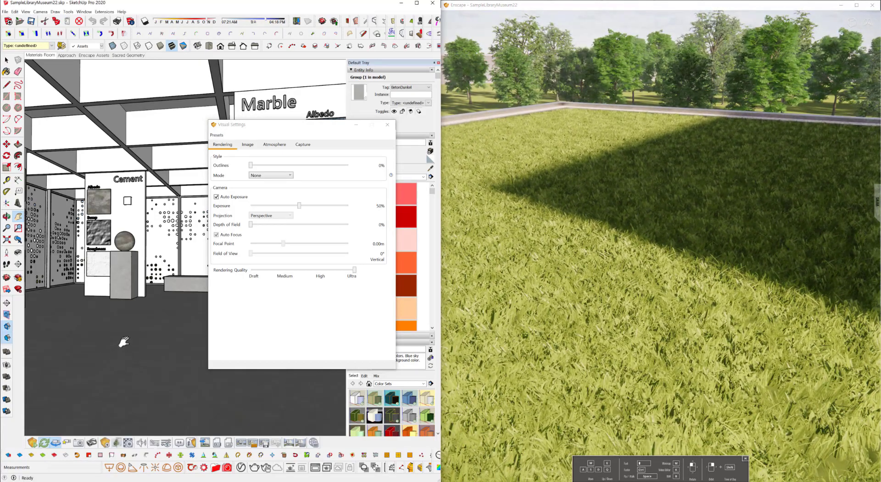
pyautogui.click(48, 446)
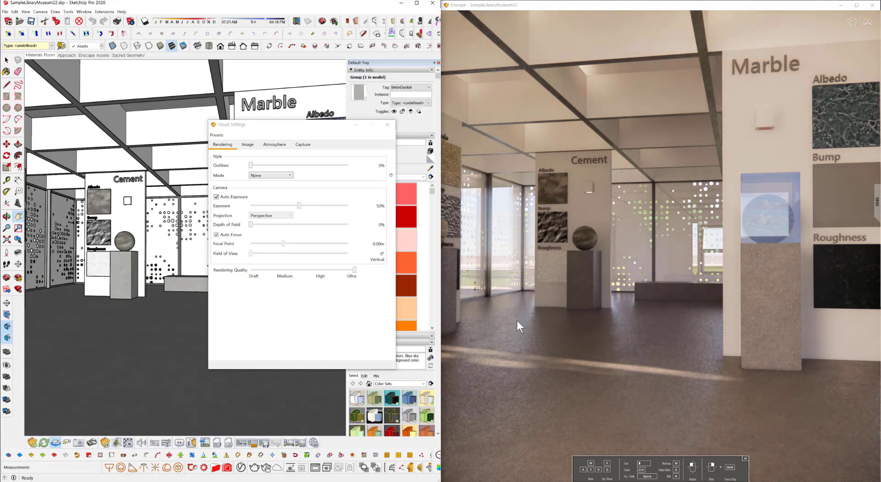
pyautogui.click(320, 270)
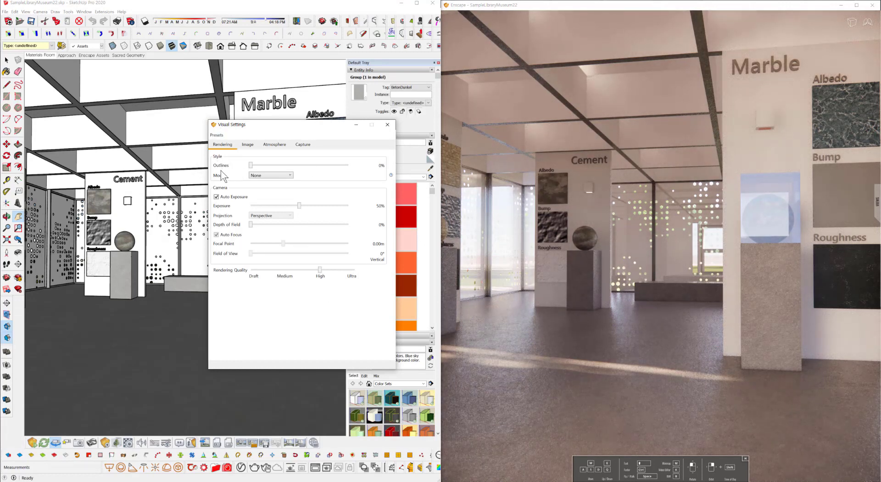
# - Check the available rendering modes, and compare the render with Auto Exposure off and on
pyautogui.click(257, 174)
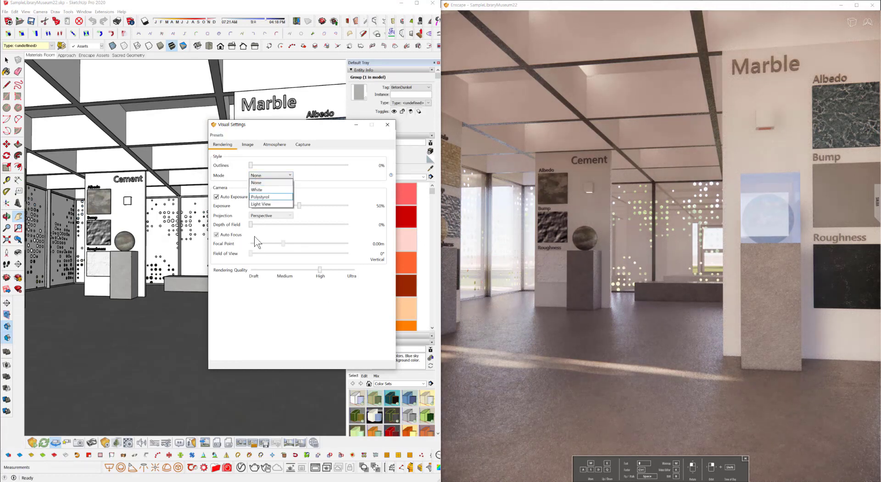
pyautogui.click(314, 176)
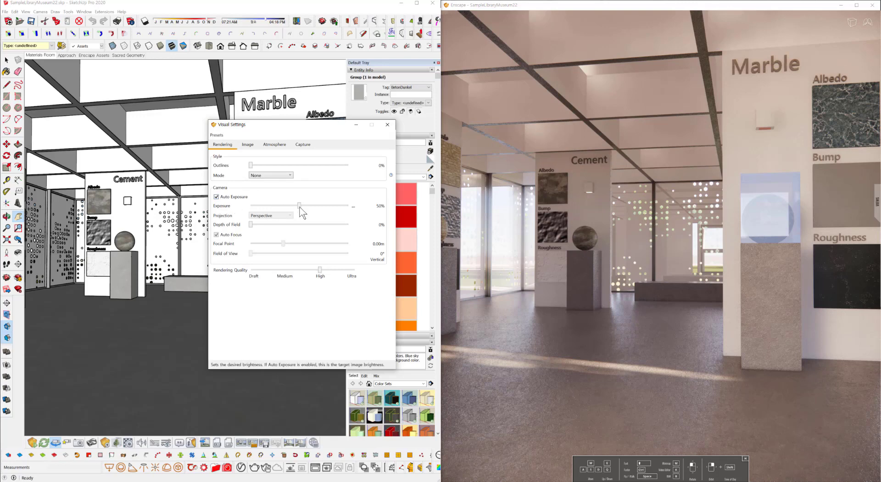
pyautogui.click(235, 197)
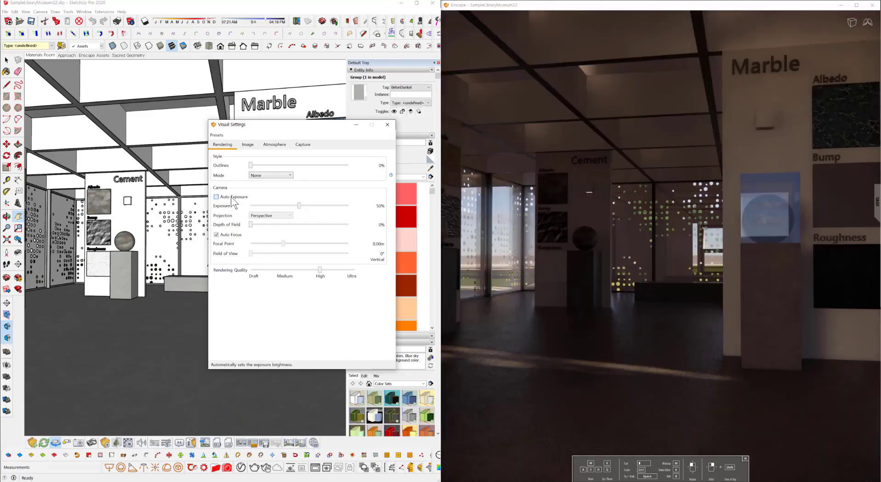
pyautogui.click(231, 197)
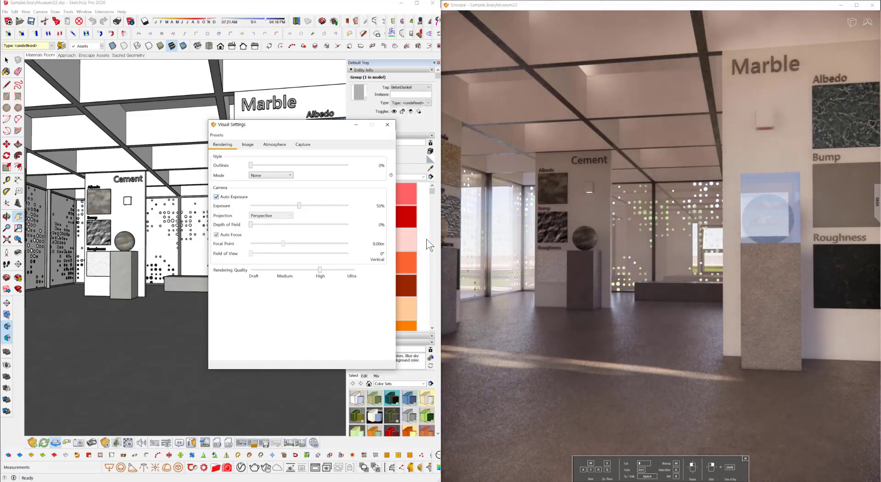
# - Compare Auto Contrast with manual contrast at -17% highlights and 12% shadows in the image settings, and leave Auto Contrast enabled
pyautogui.click(245, 145)
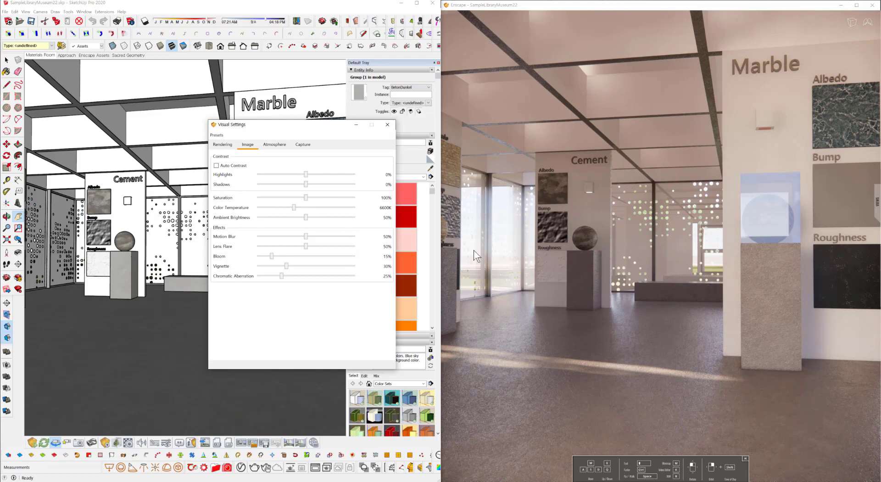
pyautogui.click(216, 166)
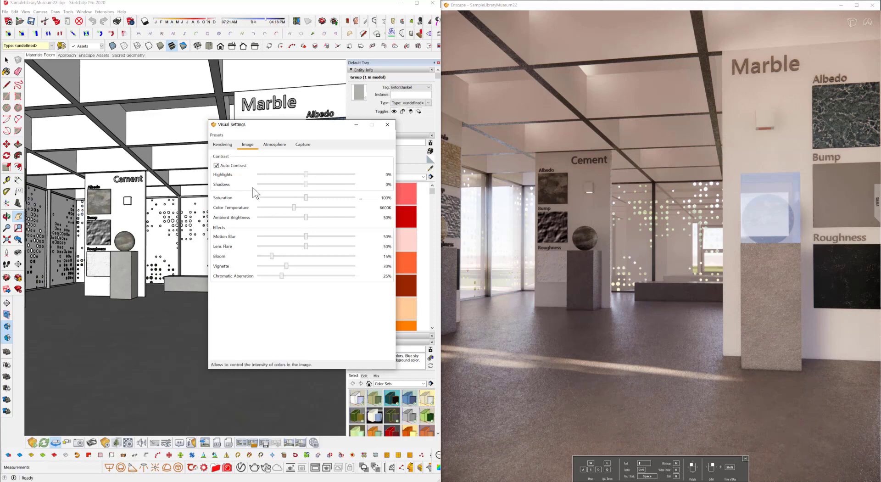
pyautogui.click(216, 165)
pyautogui.moveTo(303, 175)
pyautogui.mouseDown()
pyautogui.moveTo(326, 177)
pyautogui.moveTo(281, 178)
pyautogui.moveTo(304, 181)
pyautogui.moveTo(280, 185)
pyautogui.moveTo(307, 187)
pyautogui.moveTo(278, 187)
pyautogui.moveTo(297, 184)
pyautogui.mouseUp()
pyautogui.click(306, 183)
pyautogui.click(308, 184)
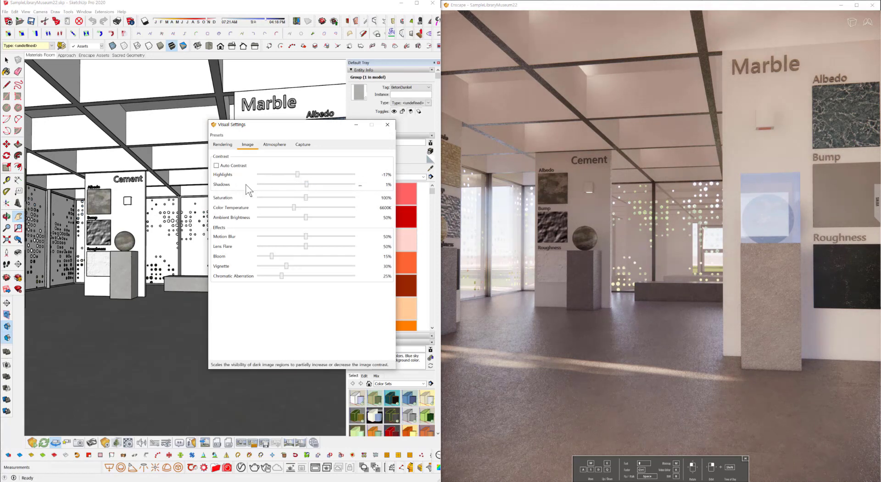
pyautogui.moveTo(313, 182)
pyautogui.mouseDown()
pyautogui.moveTo(338, 191)
pyautogui.moveTo(293, 194)
pyautogui.moveTo(329, 194)
pyautogui.moveTo(315, 195)
pyautogui.mouseUp()
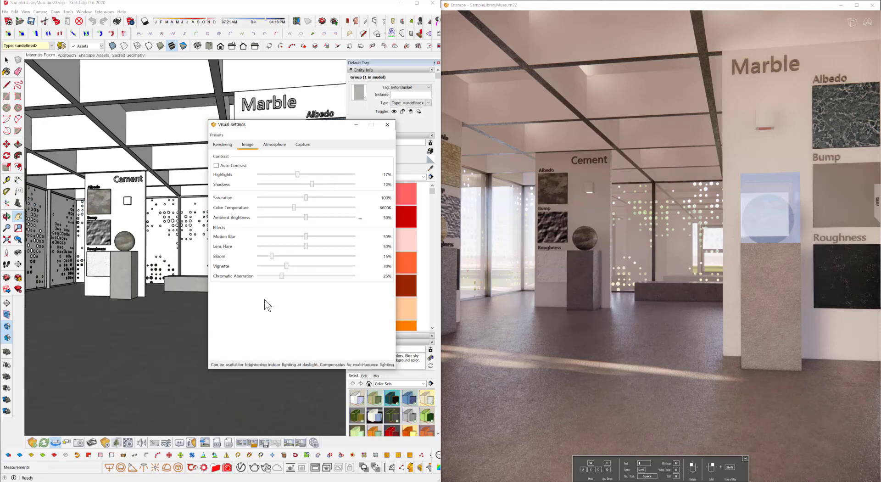
pyautogui.click(216, 165)
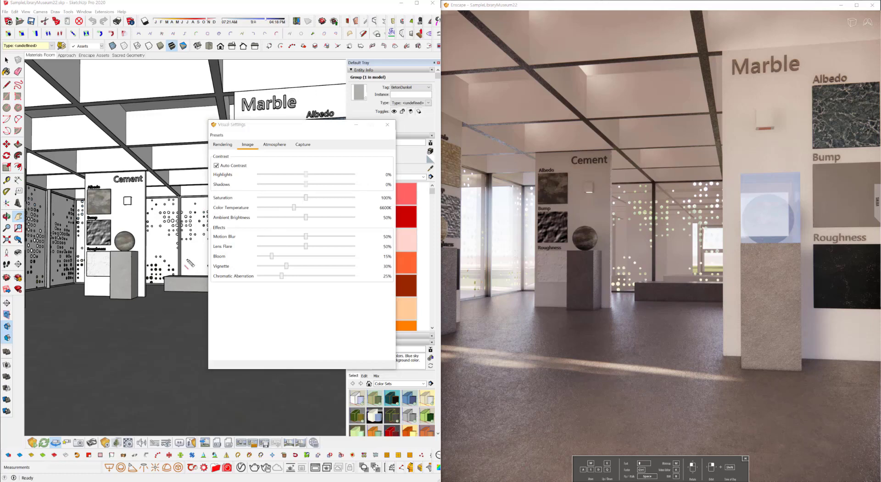
# - Try different saturation levels in the image settings and set the render's saturation to 87%
pyautogui.moveTo(213, 201); pyautogui.dragTo(361, 201)
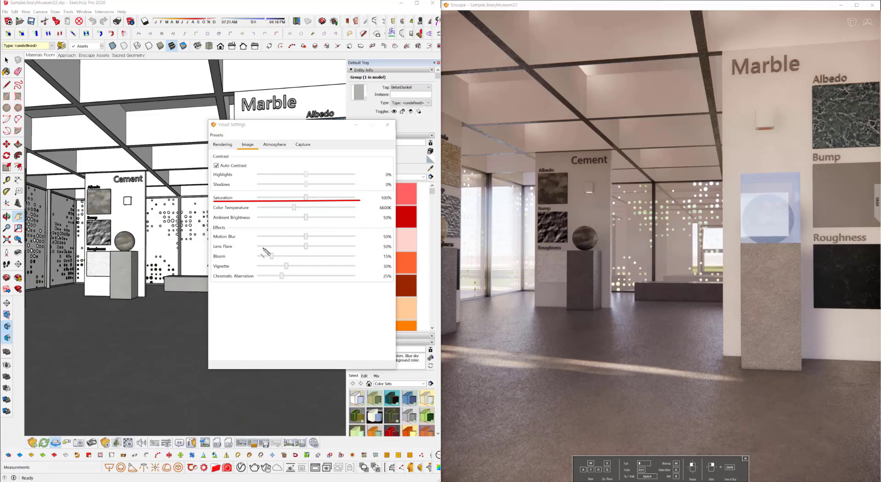
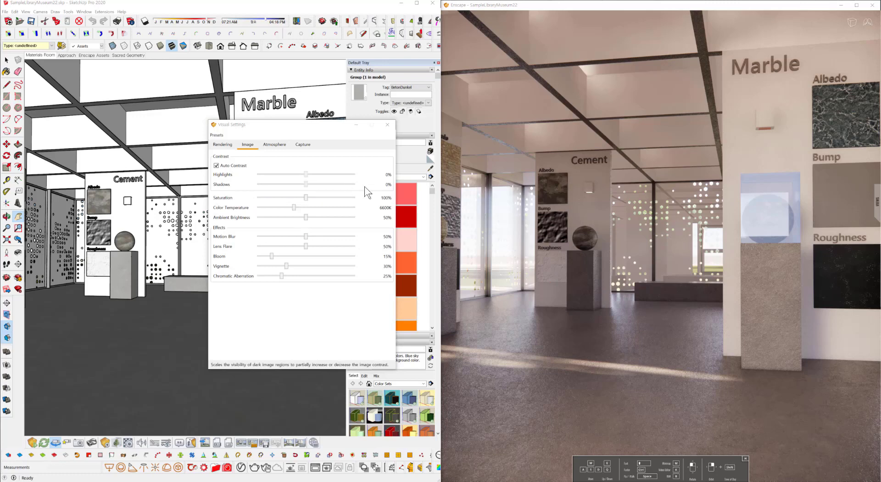
pyautogui.moveTo(306, 198)
pyautogui.mouseDown()
pyautogui.moveTo(295, 199)
pyautogui.moveTo(367, 206)
pyautogui.moveTo(301, 194)
pyautogui.moveTo(314, 198)
pyautogui.mouseUp()
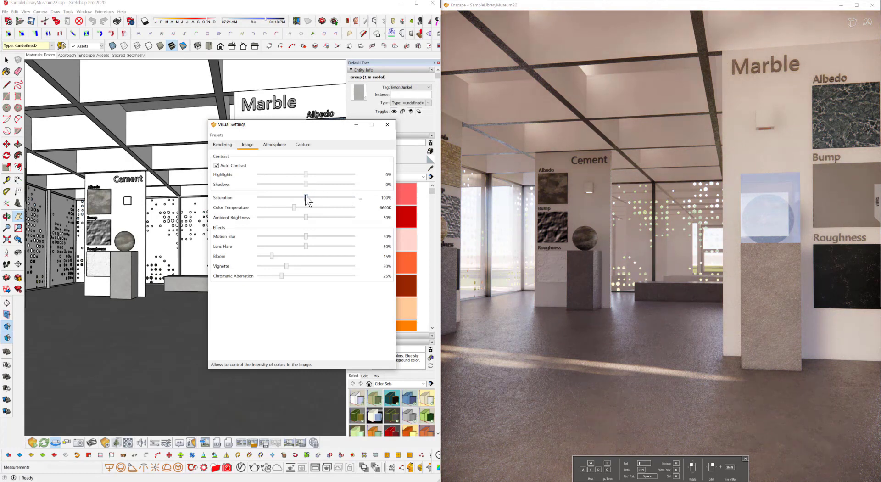
pyautogui.click(360, 199)
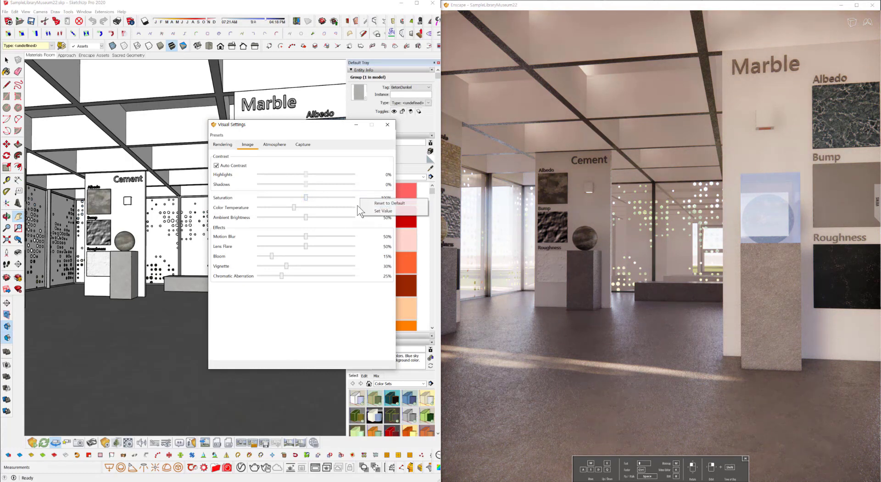
pyautogui.click(339, 223)
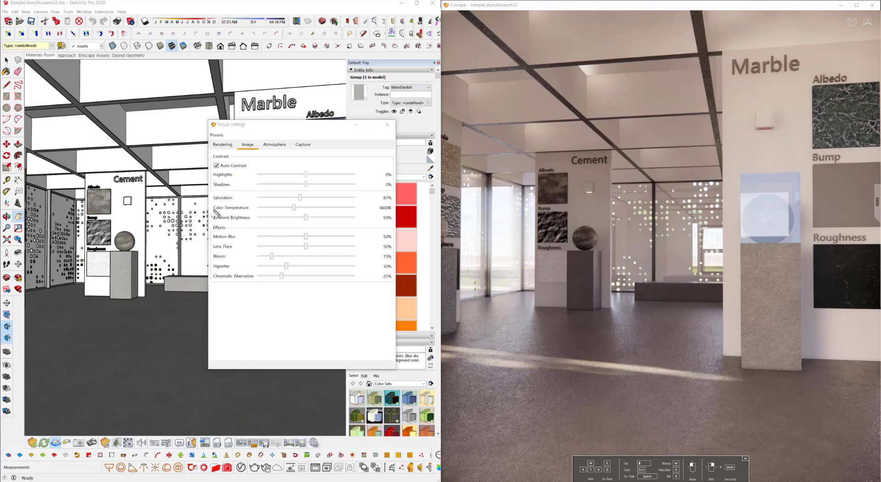
# - Try a cooler color temperature of 7728K on the render and reset it to the default
pyautogui.moveTo(215, 210); pyautogui.dragTo(366, 210)
pyautogui.moveTo(294, 208)
pyautogui.mouseDown()
pyautogui.moveTo(358, 207)
pyautogui.moveTo(318, 221)
pyautogui.moveTo(274, 208)
pyautogui.moveTo(302, 210)
pyautogui.mouseUp()
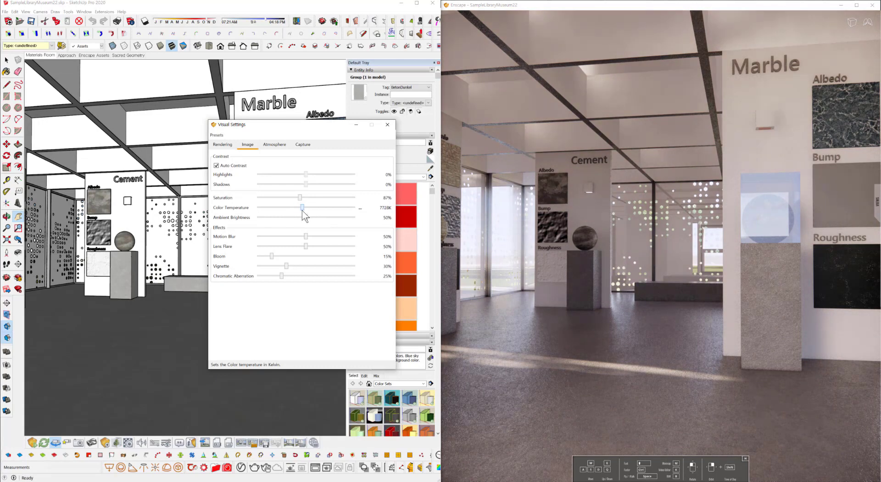
pyautogui.click(360, 208)
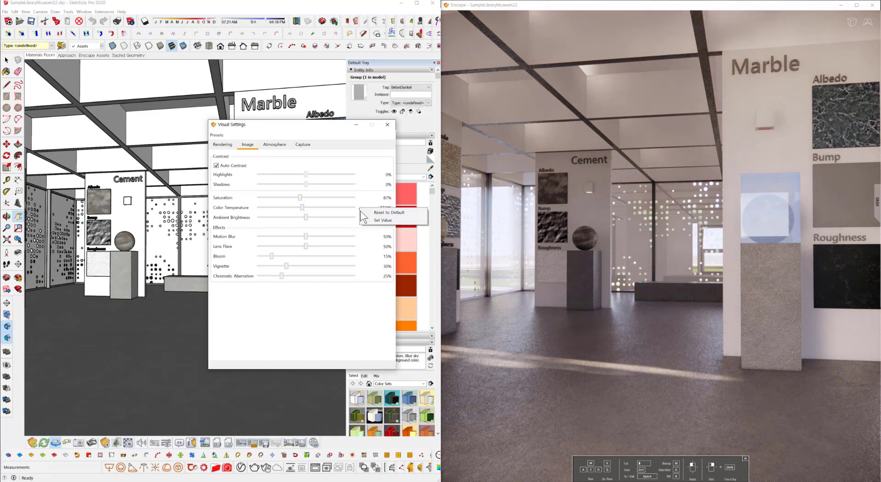
pyautogui.click(367, 212)
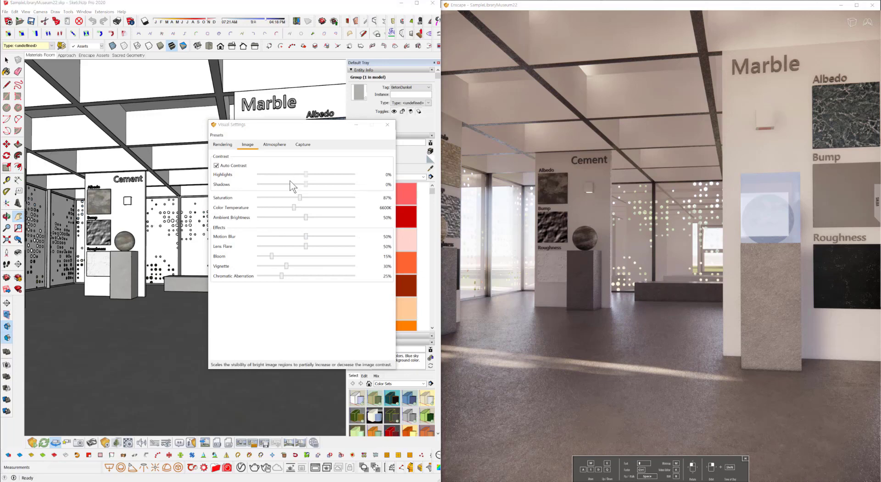
# - Examine the LED color temperature comparison image in FastStone Image Viewer, enlarging it to read the Kelvin values
pyautogui.moveTo(721, 1); pyautogui.dragTo(461, 43)
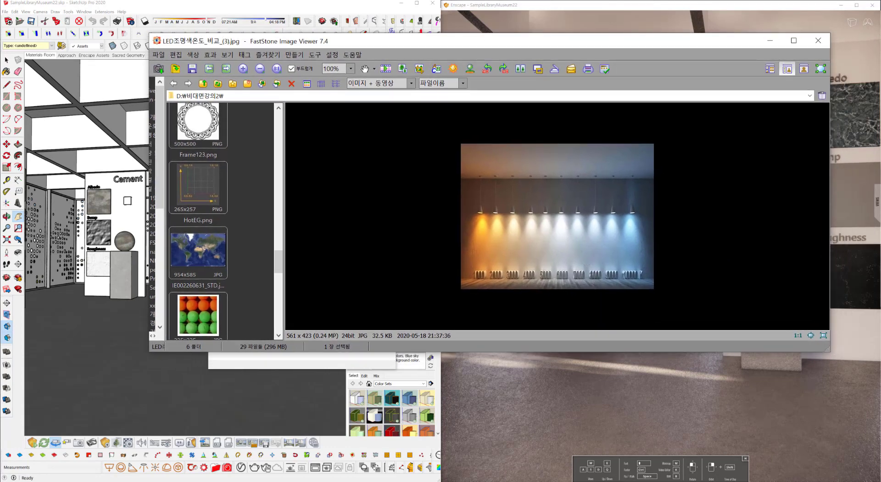
pyautogui.click(591, 268)
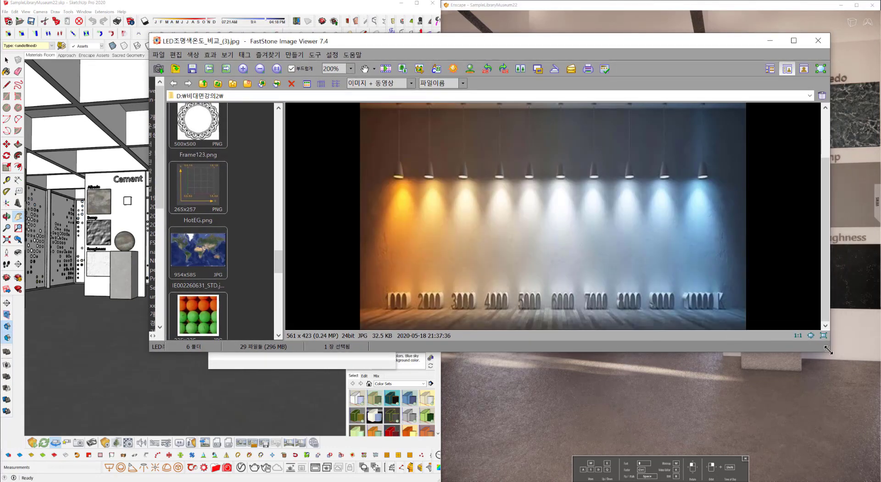
pyautogui.moveTo(828, 349); pyautogui.dragTo(874, 468)
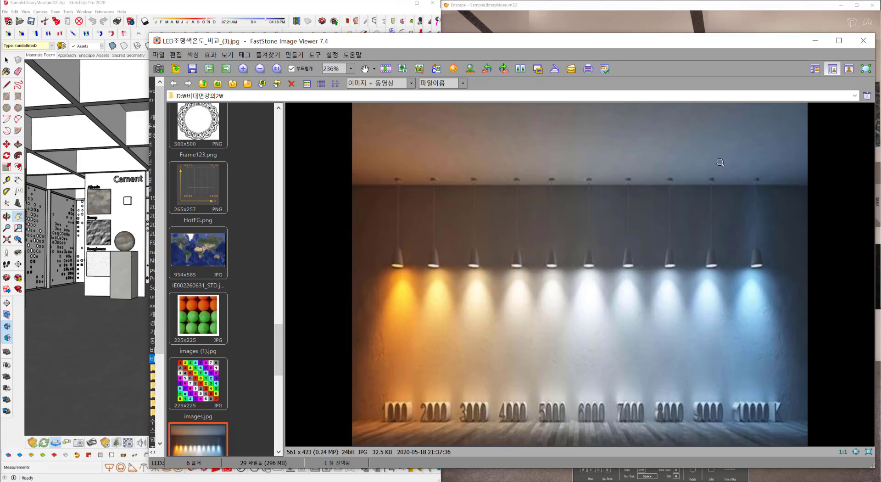
pyautogui.click(802, 41)
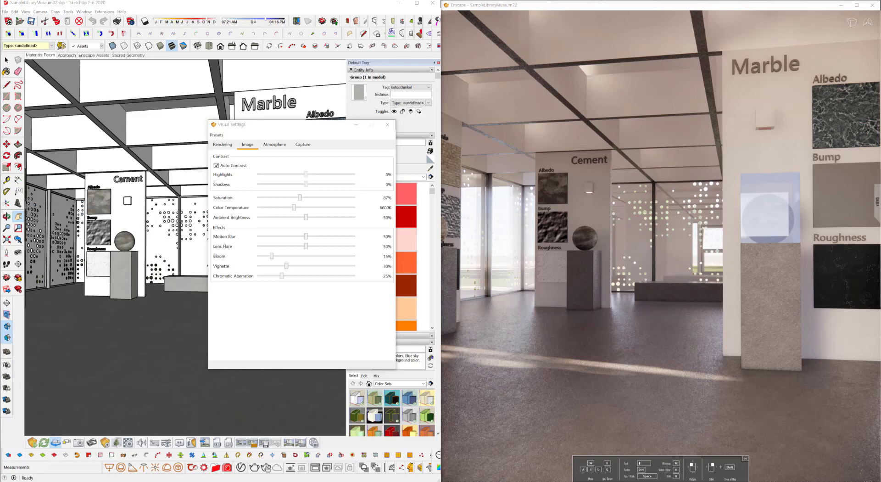
# - Try Ambient Brightness at 31% and 68%, and inspect the render around the Cement display
pyautogui.moveTo(214, 222); pyautogui.dragTo(363, 222)
pyautogui.press('Escape')
pyautogui.moveTo(305, 216); pyautogui.dragTo(287, 217)
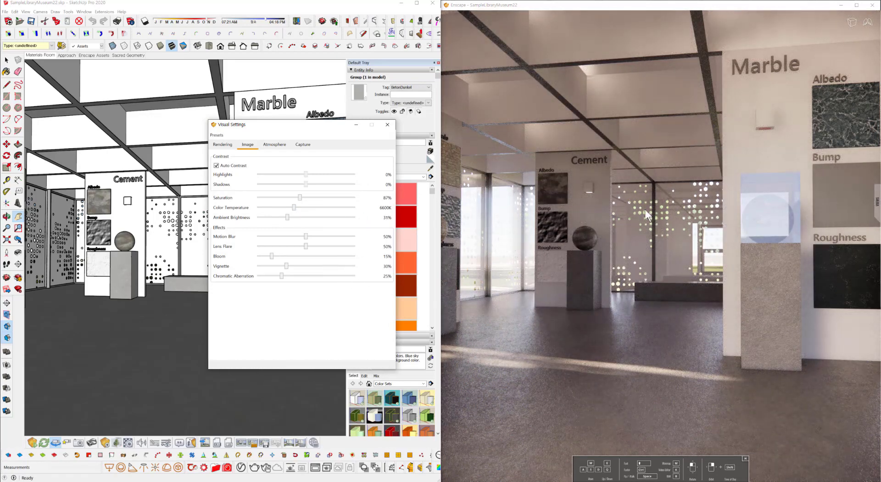
pyautogui.moveTo(287, 217); pyautogui.dragTo(323, 216)
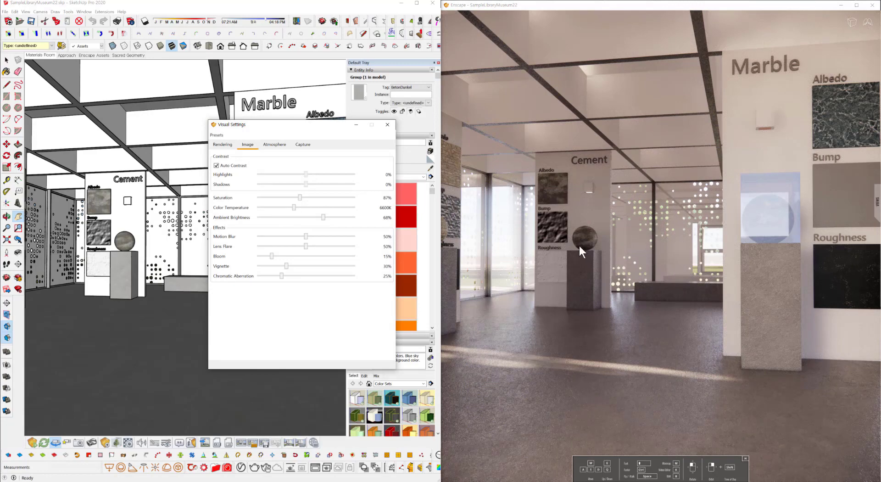
pyautogui.scroll(4, 581, 233)
pyautogui.press('a')
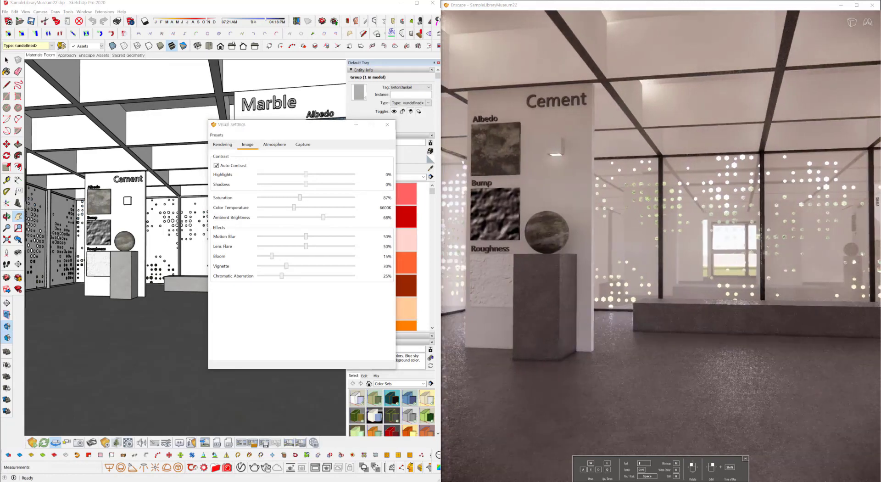
pyautogui.moveTo(633, 271); pyautogui.dragTo(704, 247)
pyautogui.press('a')
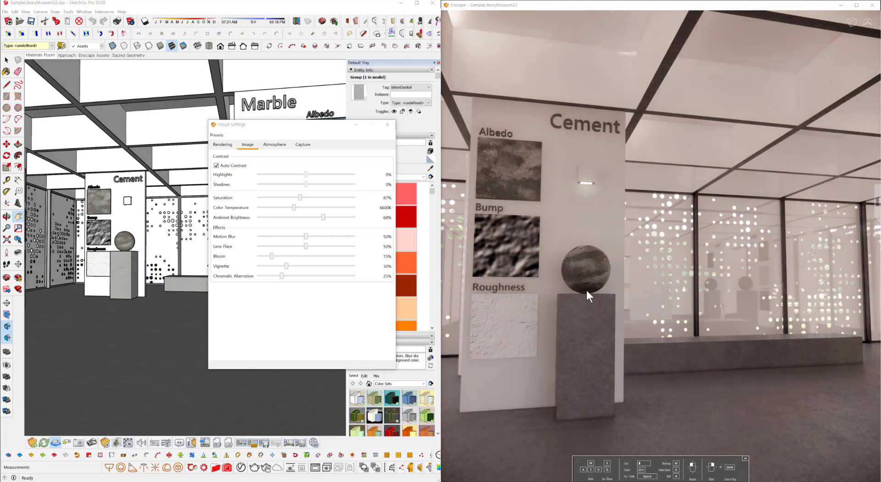
pyautogui.moveTo(632, 293); pyautogui.dragTo(670, 282, button='right')
pyautogui.scroll(-4, 670, 282)
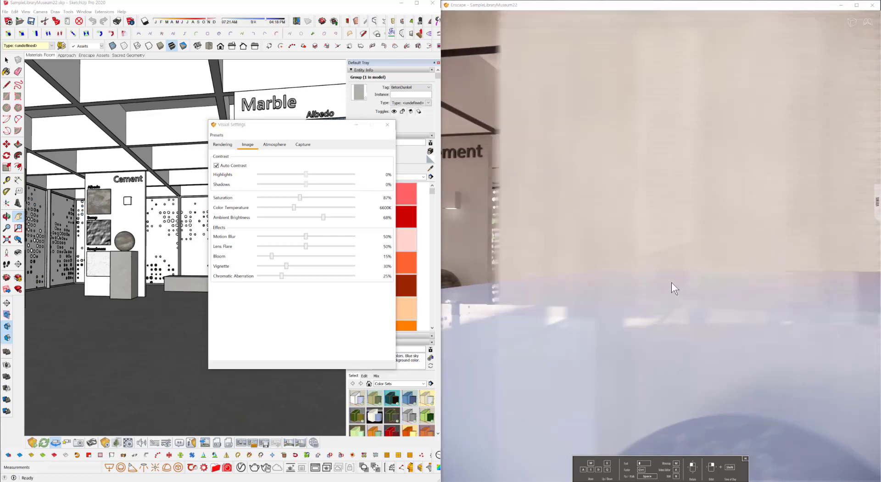
# - Try an Ambient Brightness of 56% from the Materials Room scene and reset it to the default
pyautogui.click(37, 55)
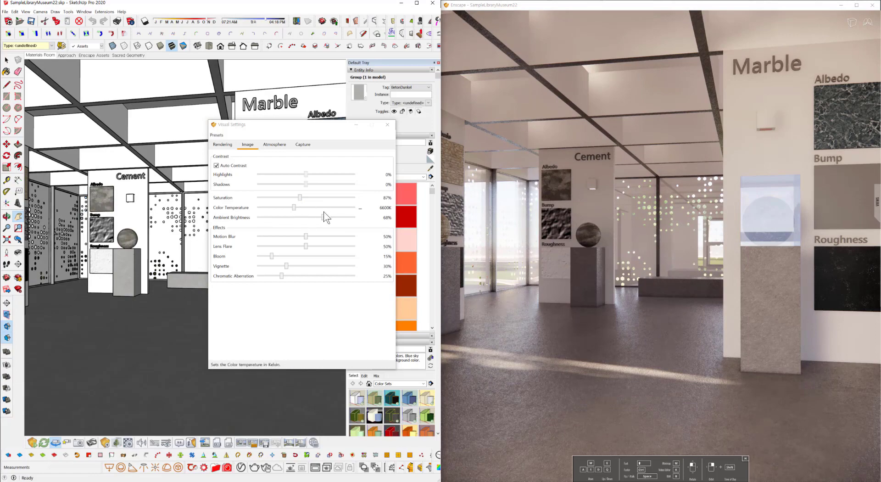
pyautogui.moveTo(320, 219)
pyautogui.mouseDown()
pyautogui.moveTo(333, 226)
pyautogui.moveTo(313, 225)
pyautogui.mouseUp()
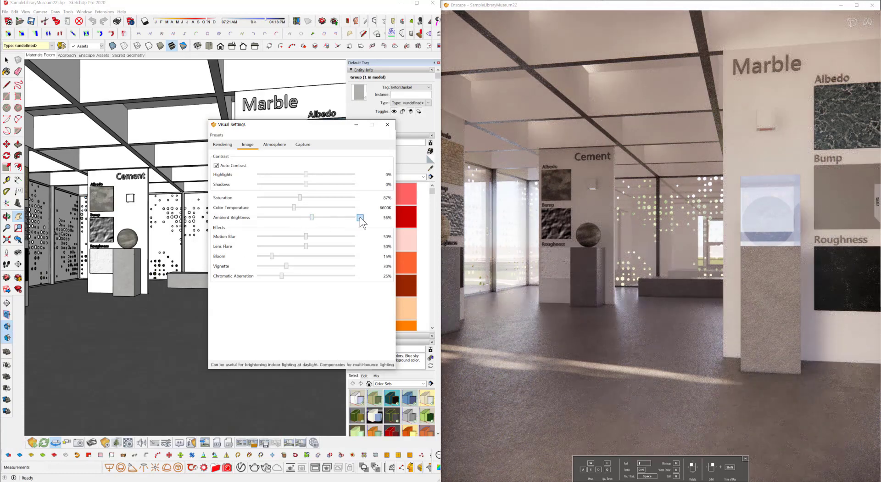
pyautogui.click(360, 217)
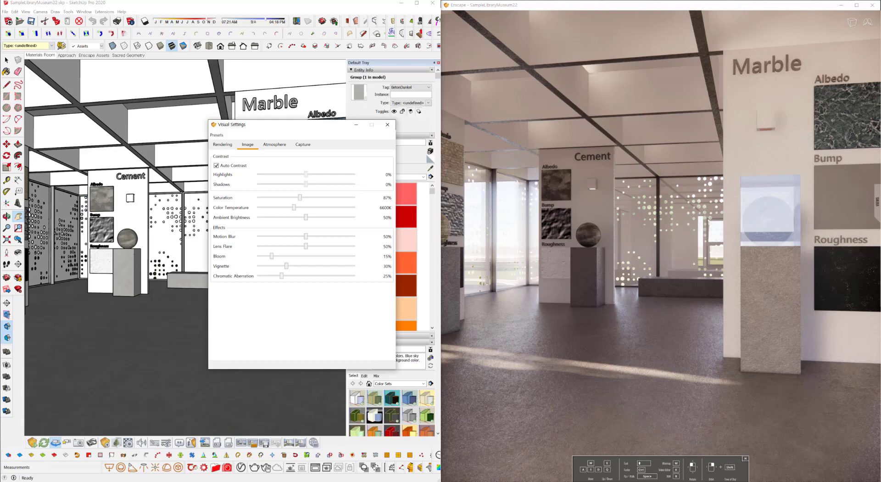
# - View the Wikipedia motion blur comparison image in the browser
pyautogui.click(151, 3)
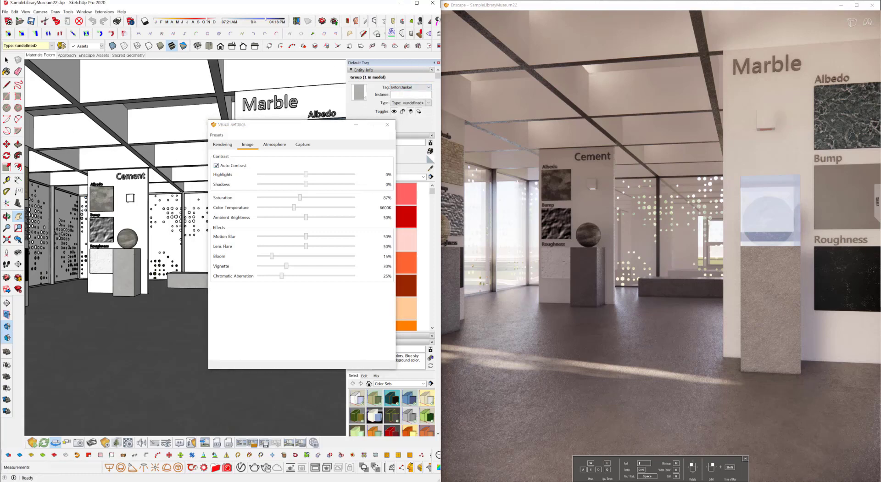
pyautogui.moveTo(880, 35)
pyautogui.mouseDown()
pyautogui.moveTo(752, 26)
pyautogui.moveTo(702, 36)
pyautogui.mouseUp()
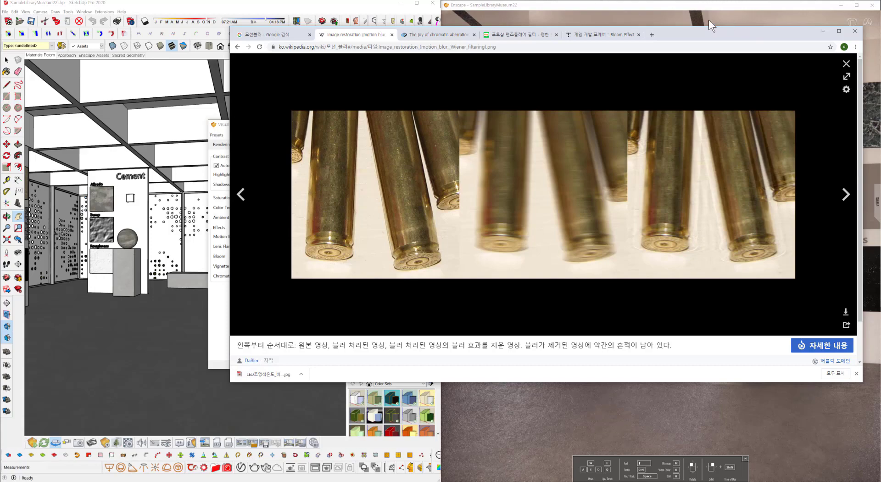
pyautogui.moveTo(707, 30); pyautogui.dragTo(1, 60)
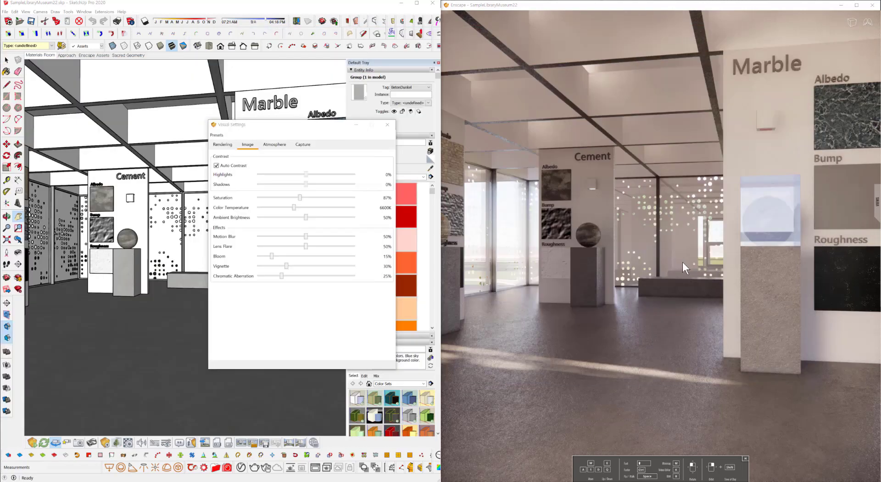
# - Compare Motion Blur at 90% and 3% while turning the render view, and reset it to the default
pyautogui.moveTo(677, 272); pyautogui.dragTo(525, 249, button='right')
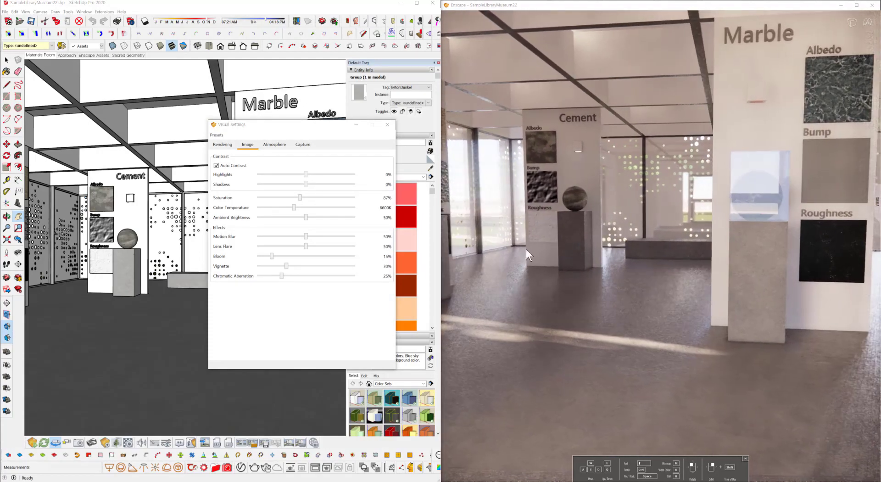
pyautogui.moveTo(306, 236); pyautogui.dragTo(345, 236)
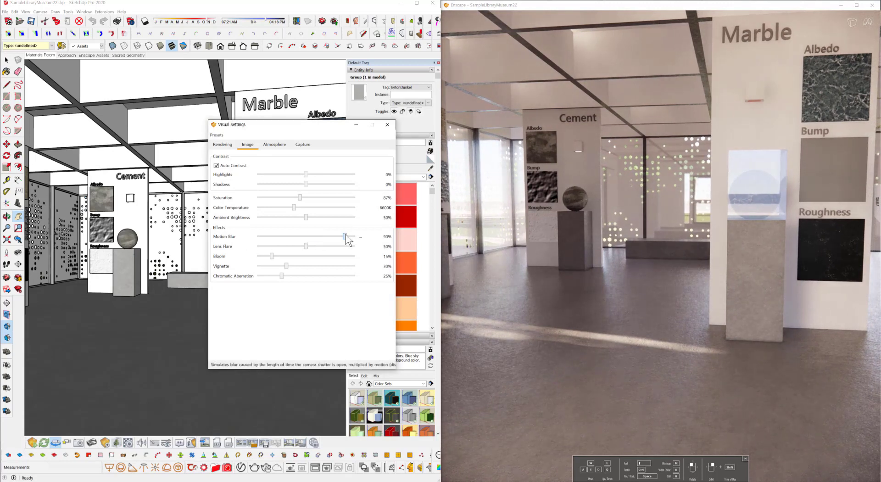
pyautogui.moveTo(637, 224); pyautogui.dragTo(339, 253, button='right')
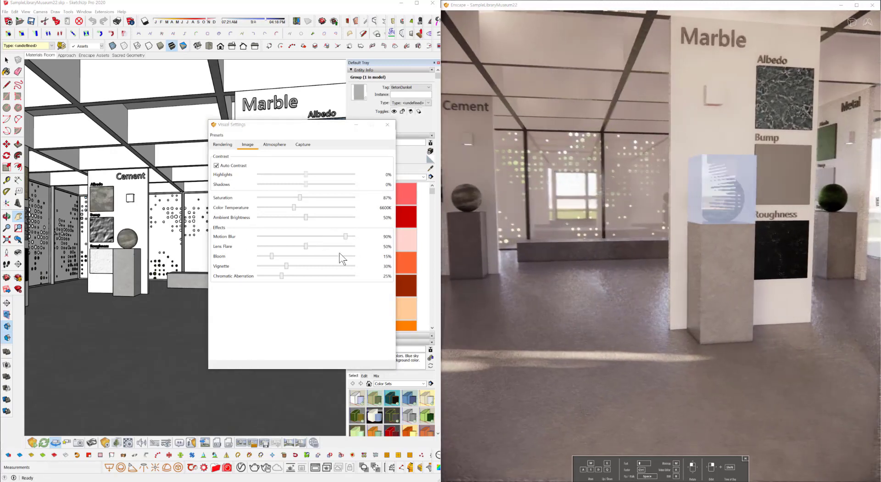
pyautogui.moveTo(258, 237); pyautogui.dragTo(261, 237)
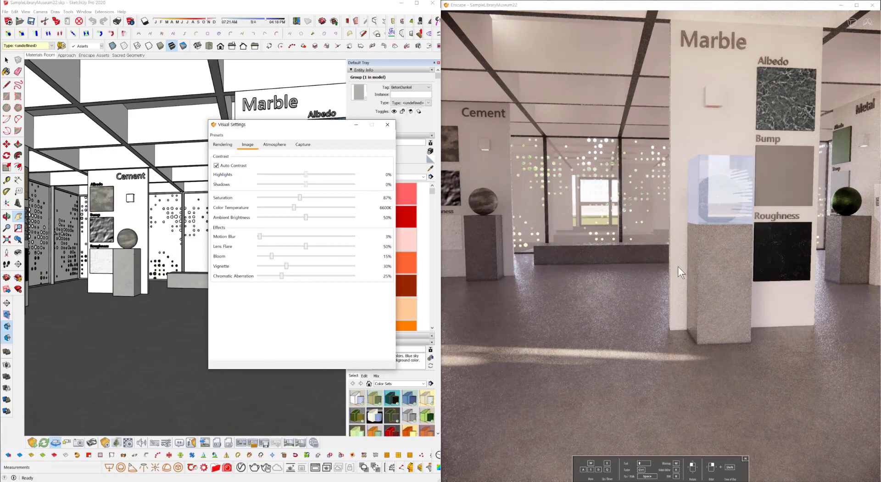
pyautogui.moveTo(678, 271); pyautogui.dragTo(614, 241, button='right')
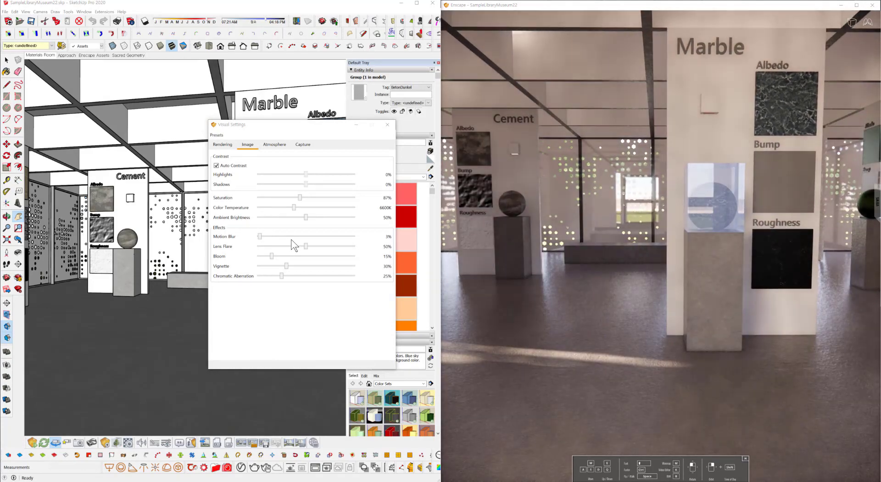
pyautogui.click(303, 237)
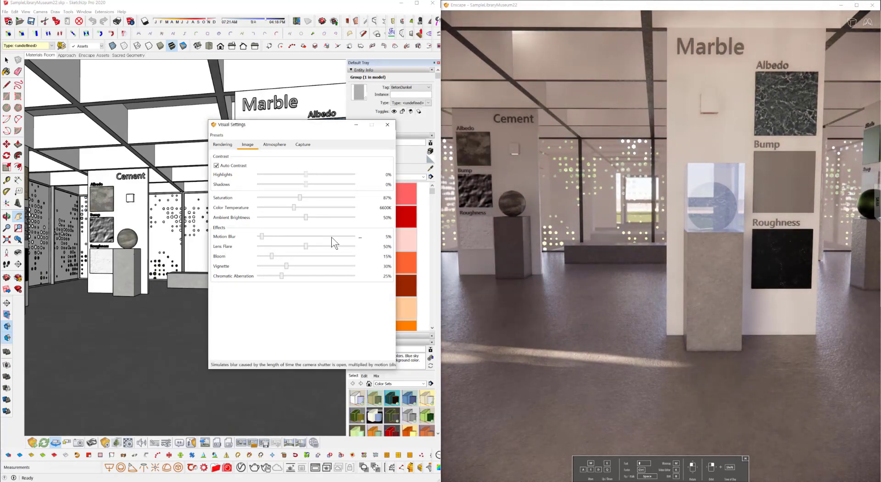
pyautogui.click(360, 238)
pyautogui.click(390, 241)
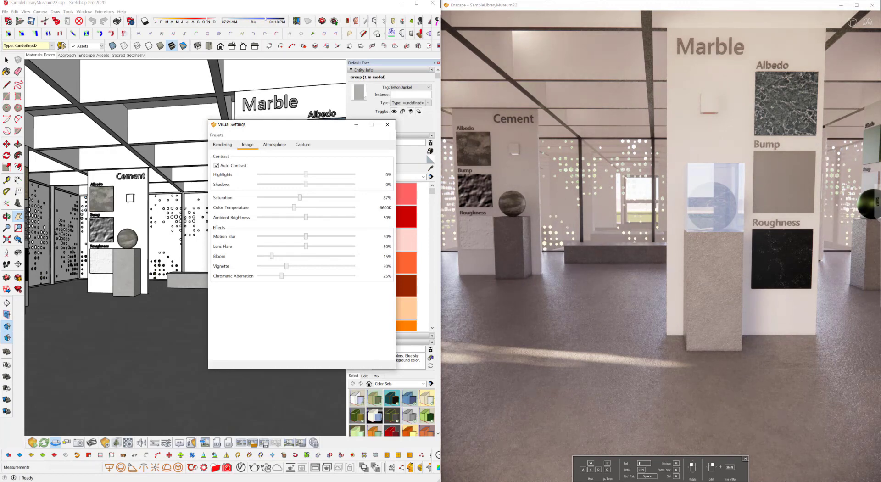
# - Recheck the motion blur example image in the browser and look around the Marble display in the render
pyautogui.hotkey('alt', 'Tab')
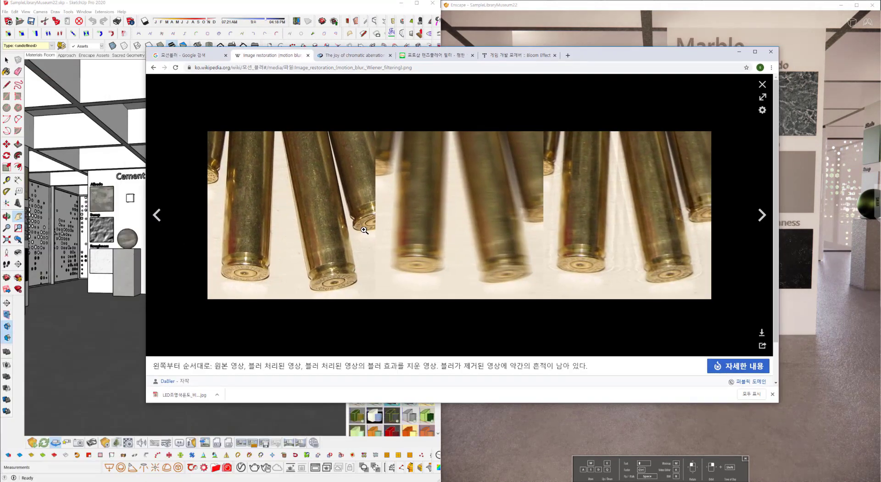
pyautogui.hotkey('alt', 'Tab')
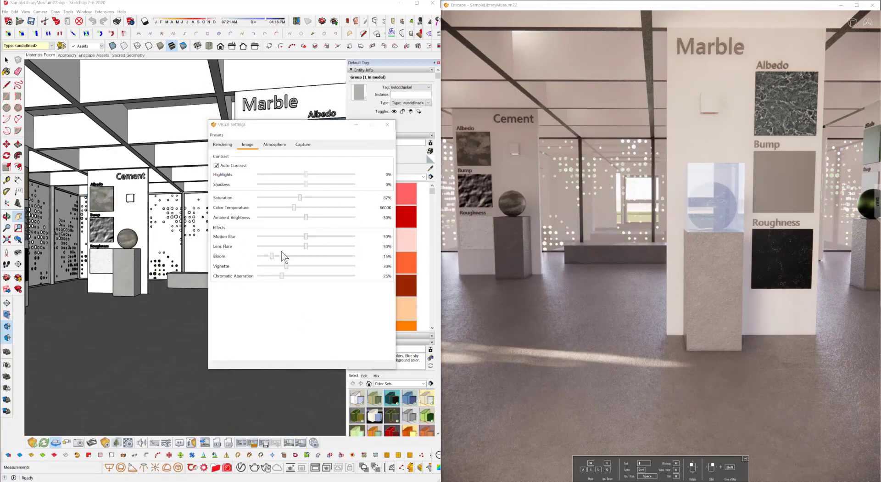
pyautogui.moveTo(592, 238); pyautogui.dragTo(84, 111, button='right')
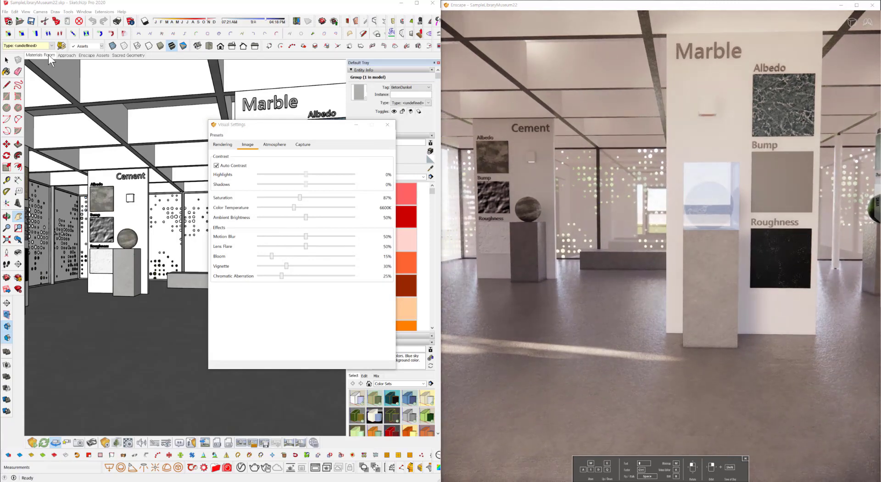
pyautogui.click(48, 54)
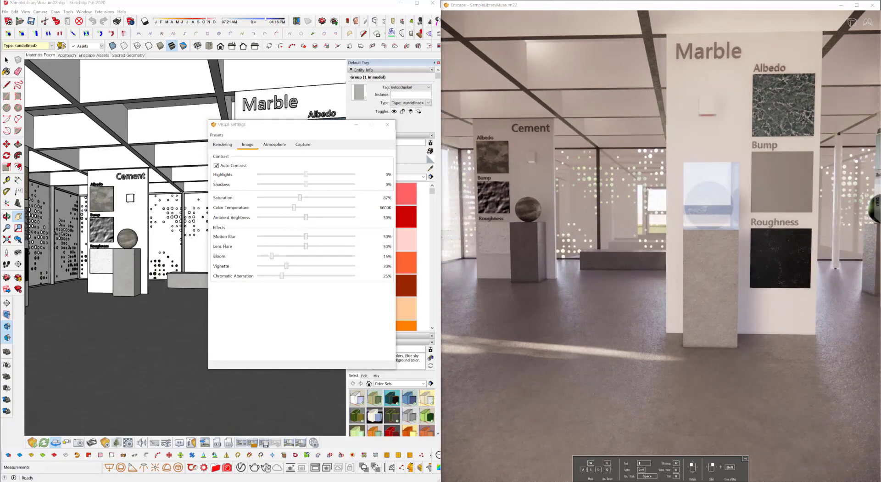
# - Examine the lens flare example photos in the Photoshop lens flare blog post in the browser
pyautogui.moveTo(0, 18)
pyautogui.mouseDown()
pyautogui.moveTo(334, 26)
pyautogui.moveTo(645, 50)
pyautogui.moveTo(638, 48)
pyautogui.mouseUp()
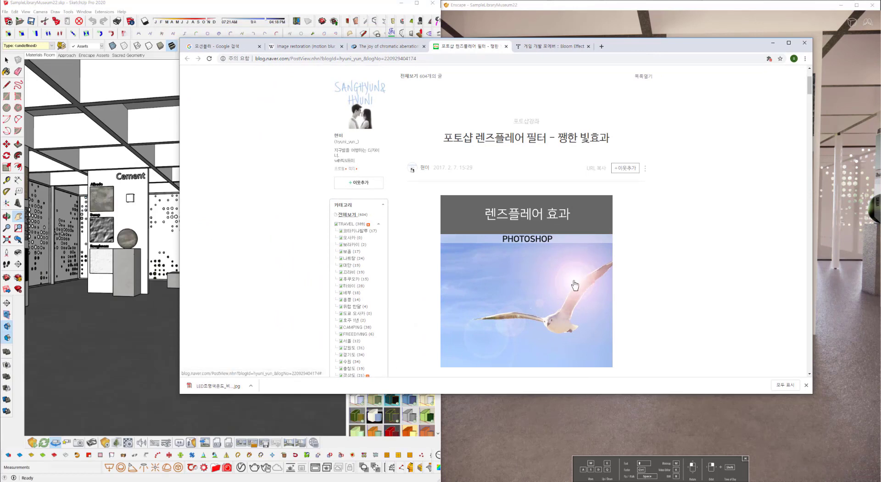
pyautogui.scroll(-3, 575, 287)
pyautogui.scroll(-4, 573, 303)
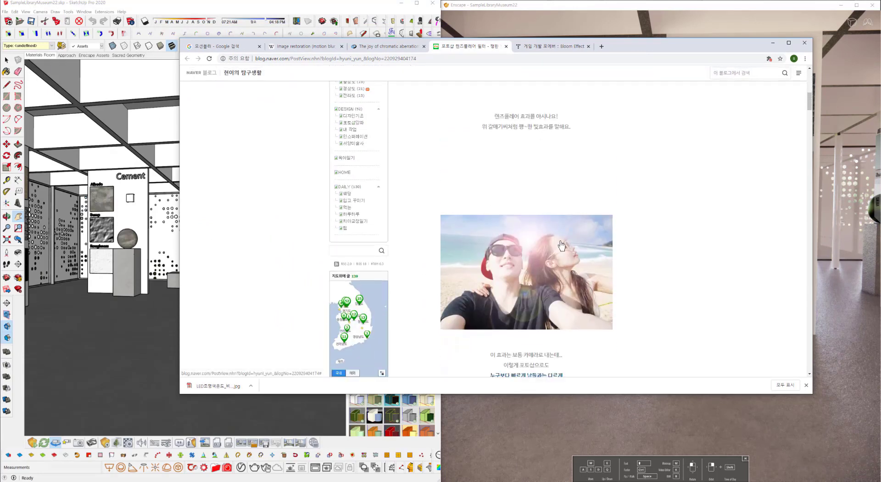
pyautogui.scroll(-5, 564, 267)
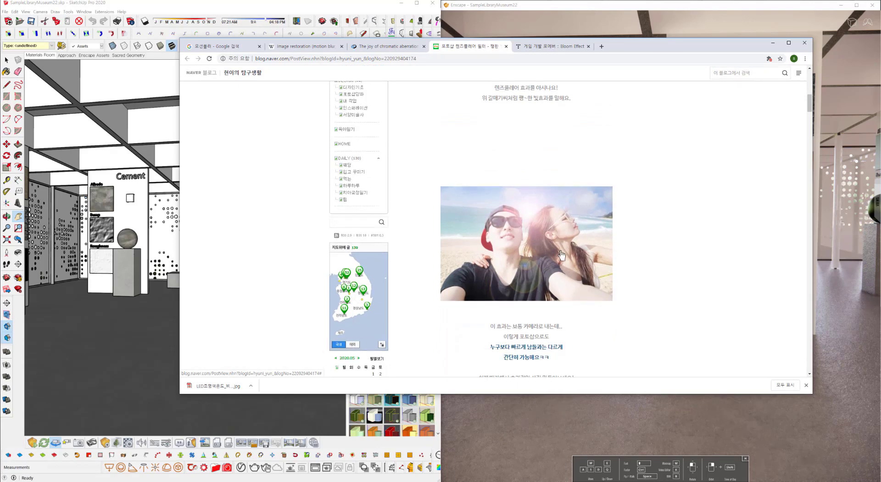
pyautogui.scroll(-5, 533, 282)
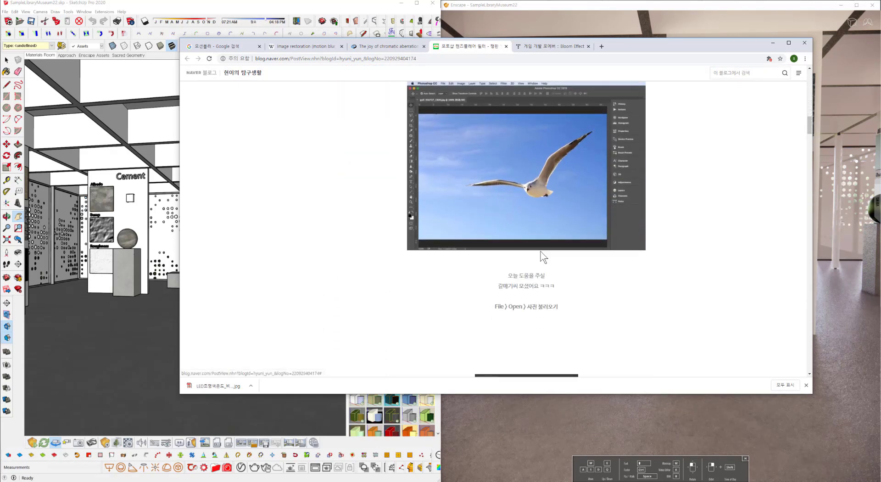
pyautogui.scroll(4, 533, 205)
pyautogui.scroll(6, 596, 135)
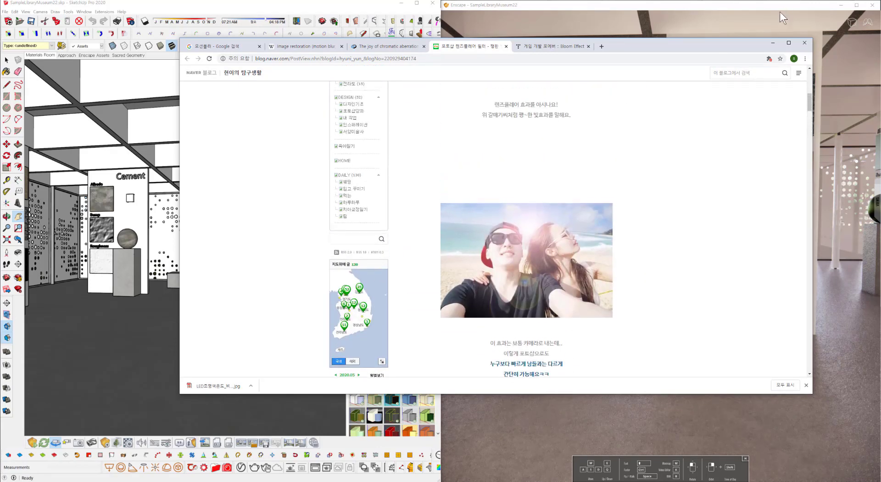
pyautogui.moveTo(690, 46); pyautogui.dragTo(0, 106)
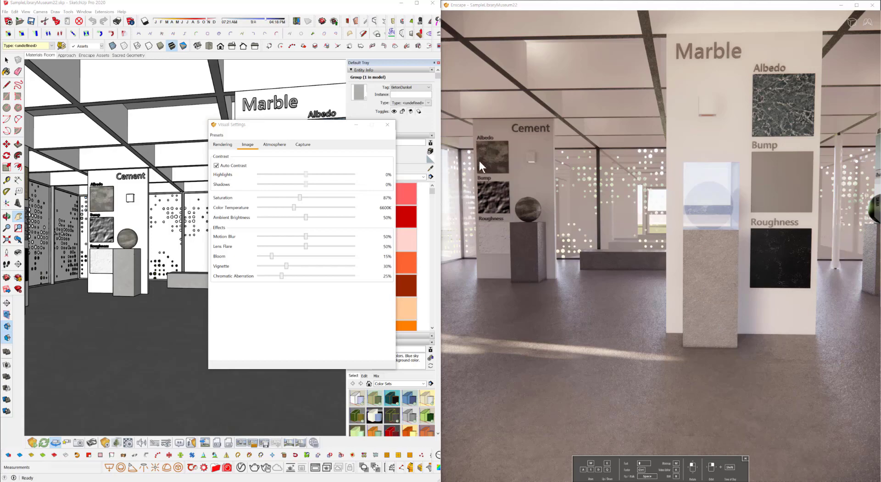
# - Move the live render up to the Cement display and examine the light coming through the perforated wall
pyautogui.moveTo(558, 164)
pyautogui.mouseDown()
pyautogui.moveTo(581, 203)
pyautogui.moveTo(516, 172)
pyautogui.mouseUp()
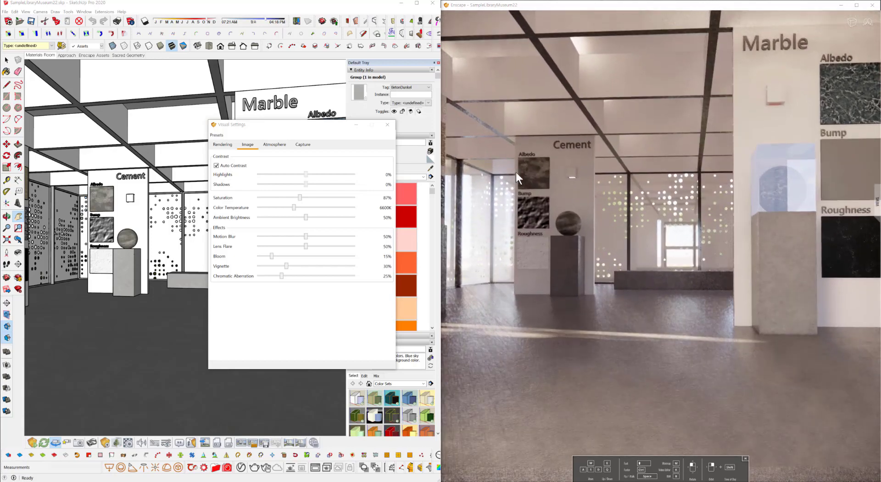
pyautogui.scroll(3, 552, 167)
pyautogui.press('a')
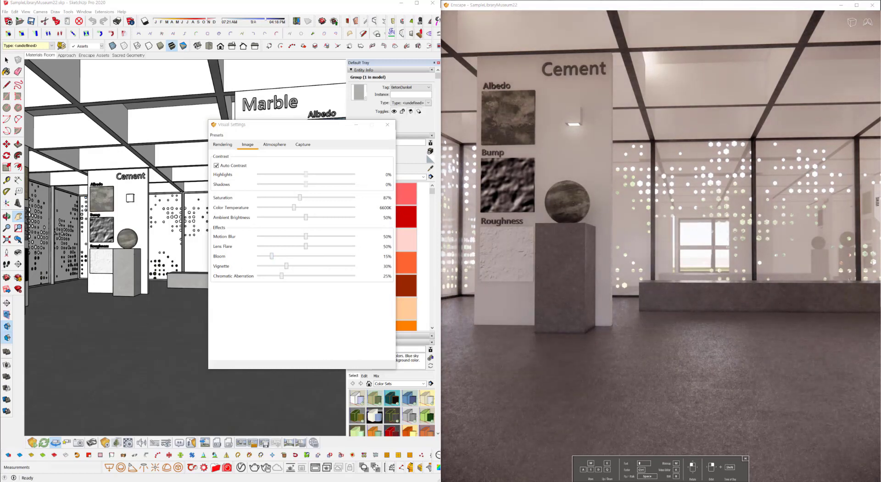
pyautogui.moveTo(0, 24); pyautogui.dragTo(639, 31)
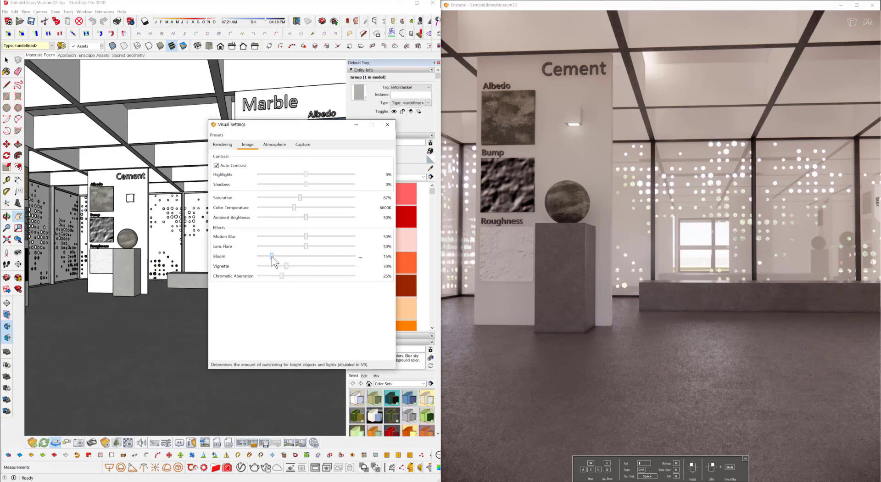
# - Compare a Bloom of 79% with a lower amount on the Cement display, and reset Bloom to its default
pyautogui.moveTo(272, 256); pyautogui.dragTo(334, 256)
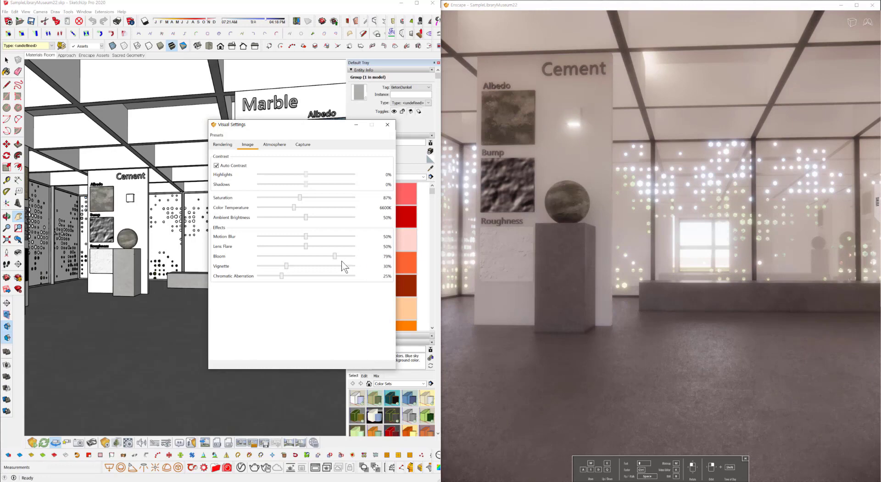
pyautogui.moveTo(333, 256); pyautogui.dragTo(288, 265)
pyautogui.click(360, 257)
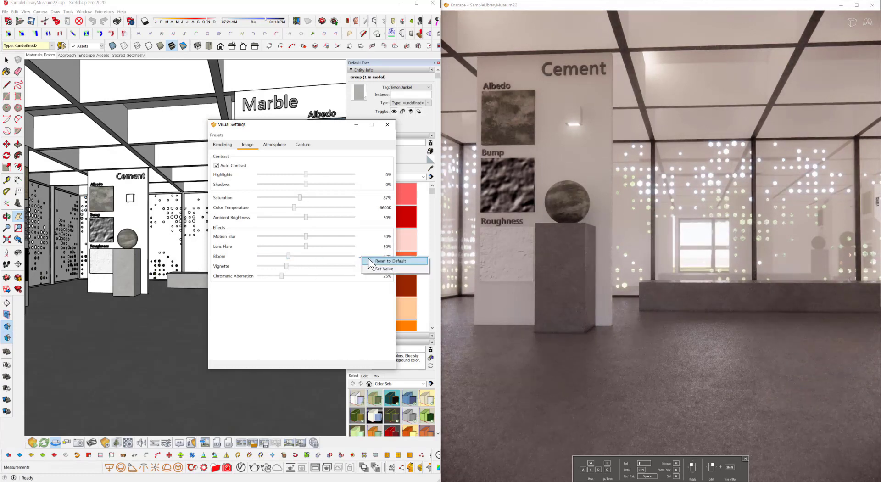
pyautogui.click(370, 261)
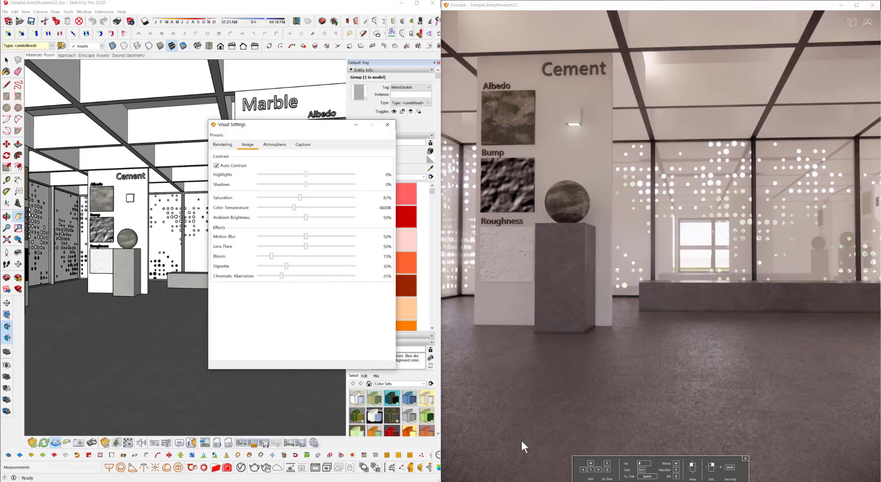
# - Compare Vignette at 82% and 0% in the render, and set it to 15%
pyautogui.moveTo(286, 267); pyautogui.dragTo(337, 276)
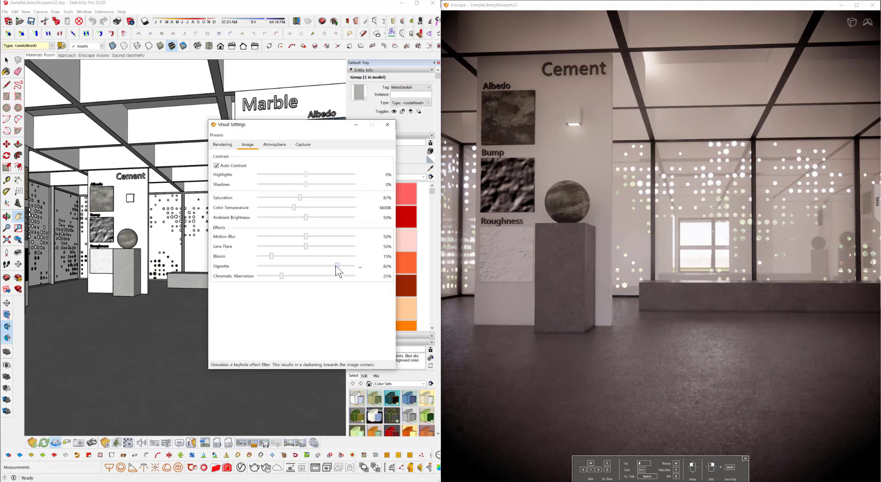
pyautogui.moveTo(336, 266); pyautogui.dragTo(238, 273)
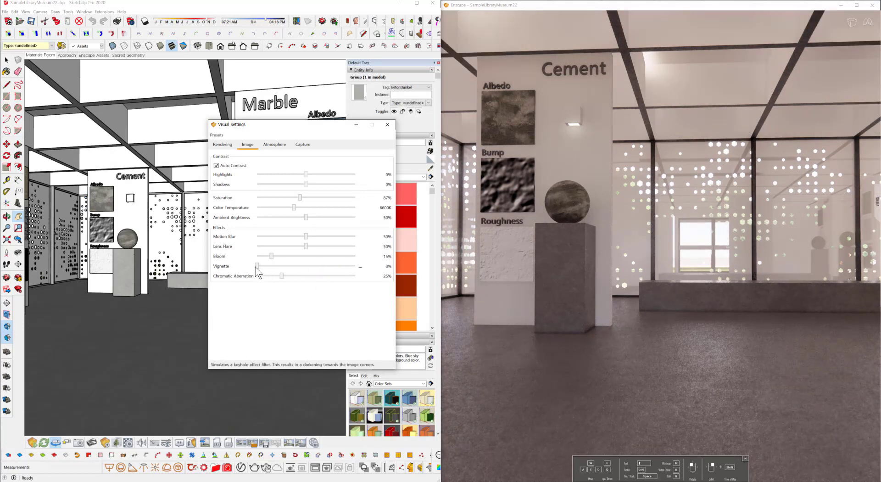
pyautogui.moveTo(257, 266)
pyautogui.mouseDown()
pyautogui.moveTo(304, 267)
pyautogui.moveTo(274, 270)
pyautogui.mouseUp()
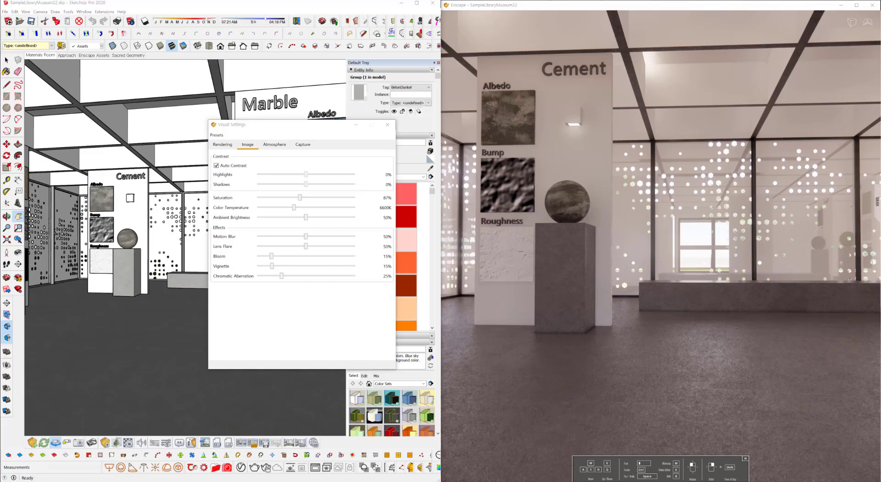
# - Examine the chromatic aberration example photo on dpreview in the browser, and return to the live render
pyautogui.moveTo(0, 138); pyautogui.dragTo(774, 62)
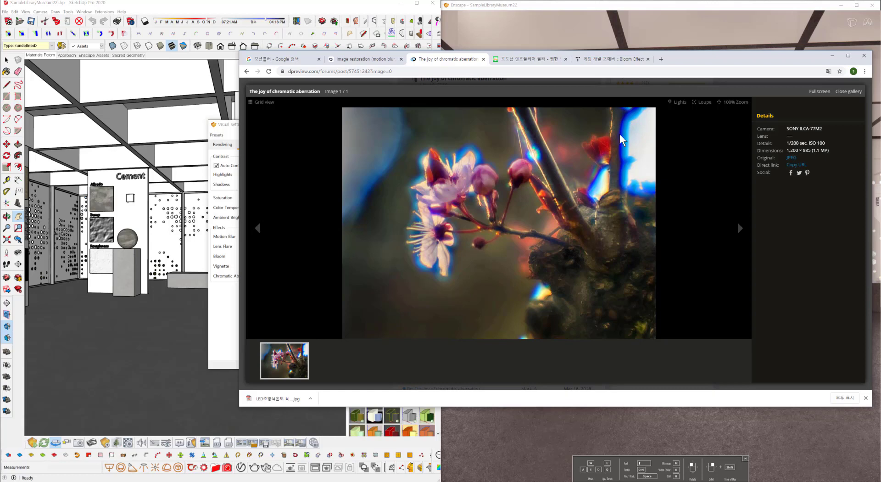
pyautogui.click(532, 34)
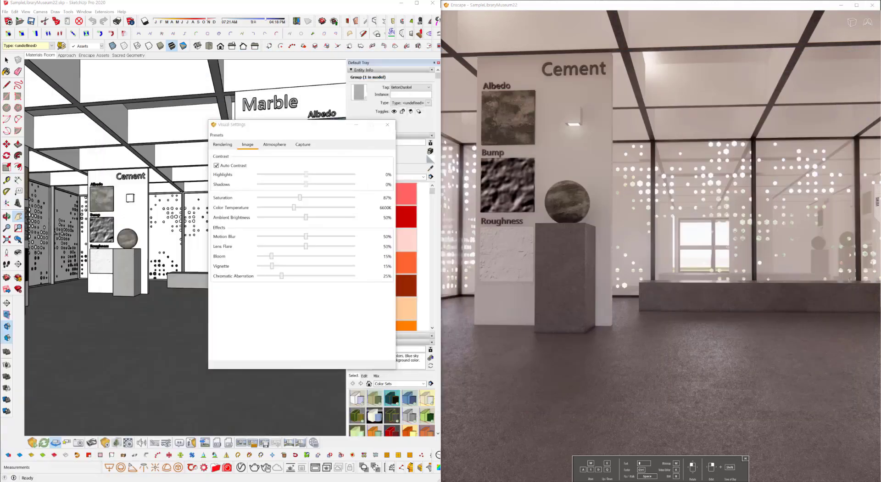
# - Compare Chromatic Aberration at 93%, 100% and 0% with the Brick and Cement displays in the render view
pyautogui.moveTo(650, 281); pyautogui.dragTo(627, 270, button='right')
pyautogui.moveTo(627, 270); pyautogui.dragTo(756, 290, button='middle')
pyautogui.moveTo(573, 270); pyautogui.dragTo(604, 283, button='right')
pyautogui.moveTo(675, 246); pyautogui.dragTo(573, 233, button='middle')
pyautogui.scroll(-4, 679, 251)
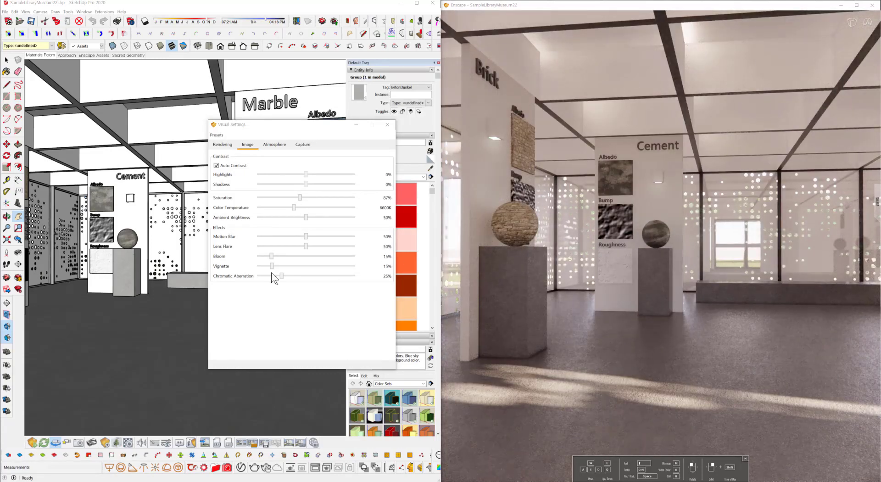
pyautogui.moveTo(281, 275); pyautogui.dragTo(348, 275)
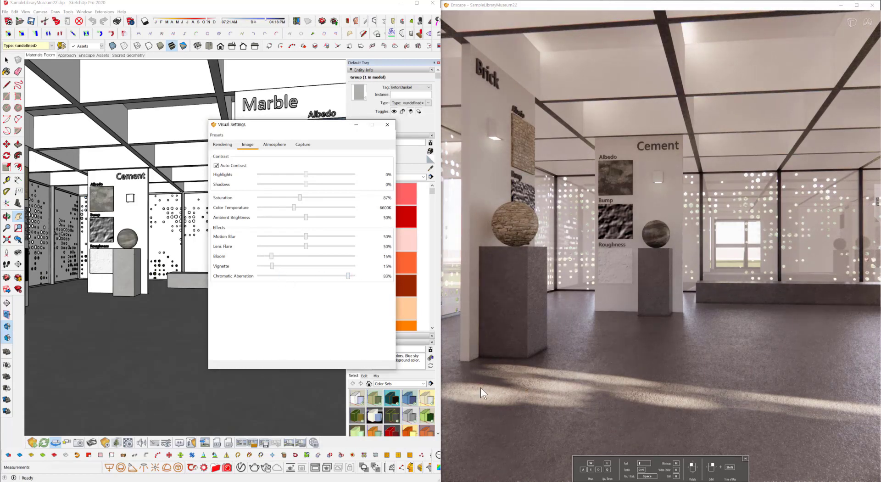
pyautogui.scroll(2, 472, 393)
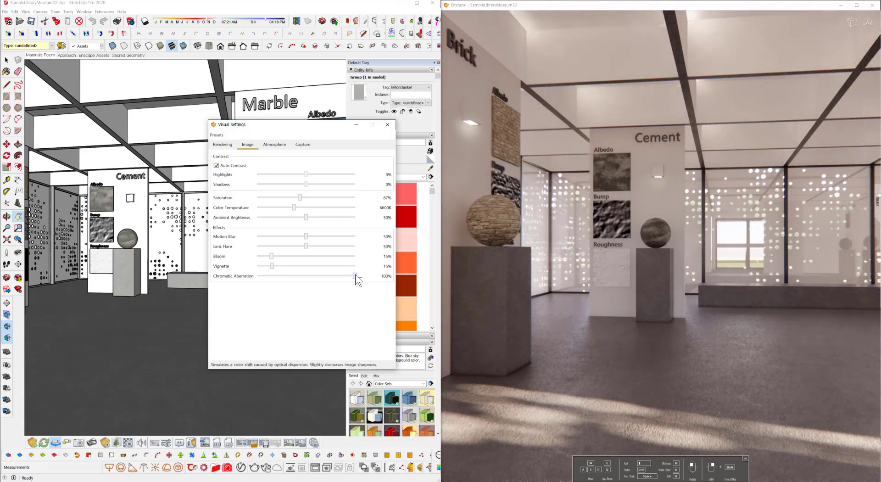
pyautogui.moveTo(355, 276); pyautogui.dragTo(192, 287)
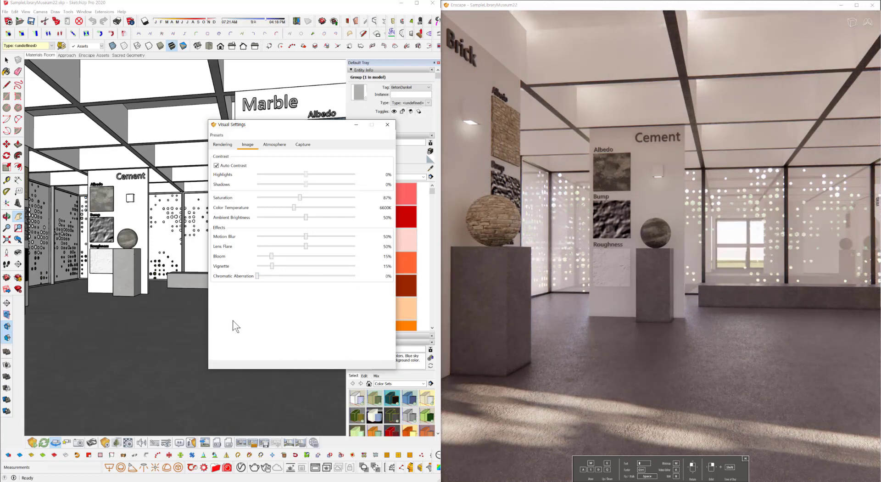
# - Look around the Brick and Cement displays in the render, and return to the Materials Room scene by way of the Approach scene
pyautogui.moveTo(670, 353)
pyautogui.mouseDown()
pyautogui.moveTo(600, 348)
pyautogui.moveTo(632, 338)
pyautogui.mouseUp()
pyautogui.scroll(-3, 630, 339)
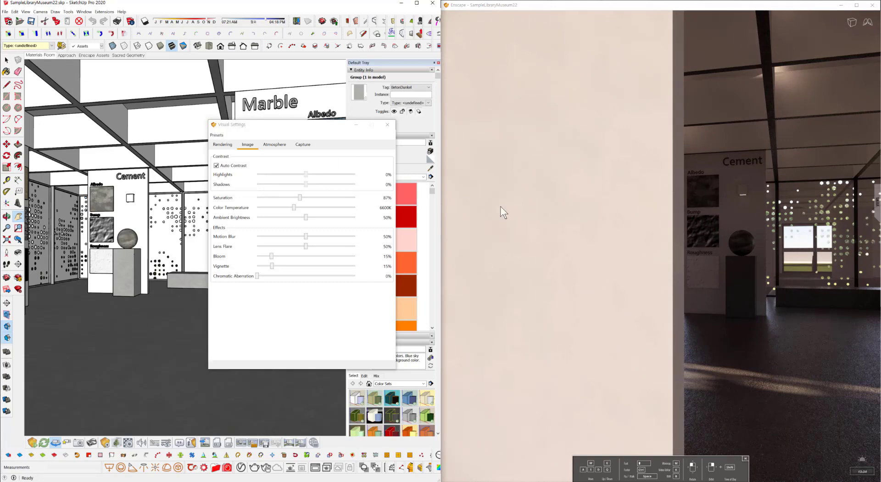
pyautogui.moveTo(671, 244)
pyautogui.mouseDown(button='right')
pyautogui.moveTo(541, 293)
pyautogui.moveTo(154, 481)
pyautogui.mouseUp(button='right')
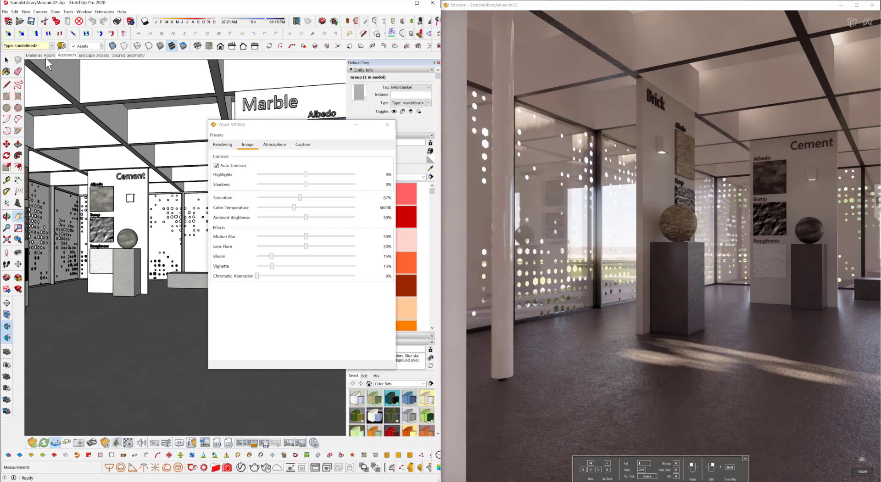
pyautogui.click(45, 55)
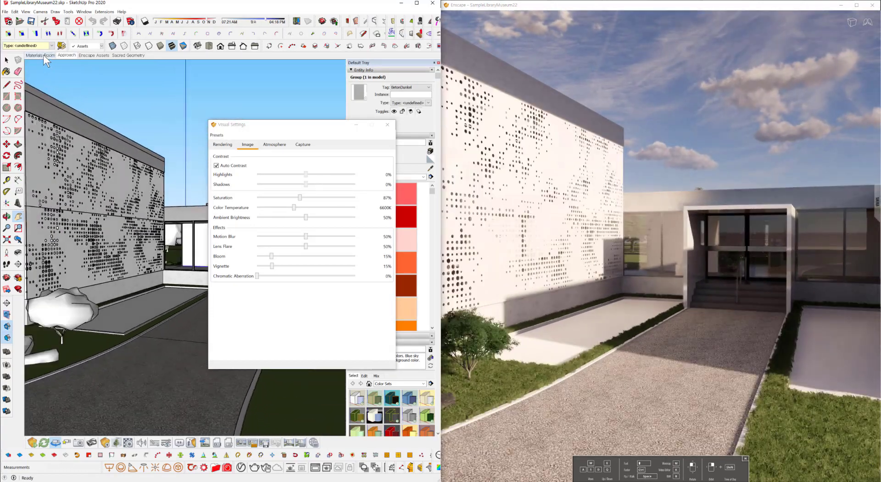
pyautogui.click(43, 54)
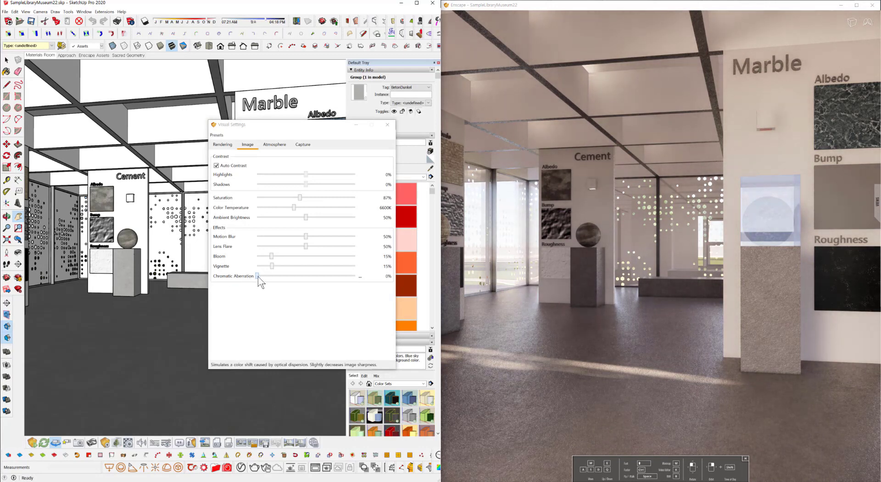
# - Compare Chromatic Aberration at 100%, 99% and 13% in the Materials Room view, and settle on a value slightly above 13%
pyautogui.moveTo(257, 275); pyautogui.dragTo(355, 275)
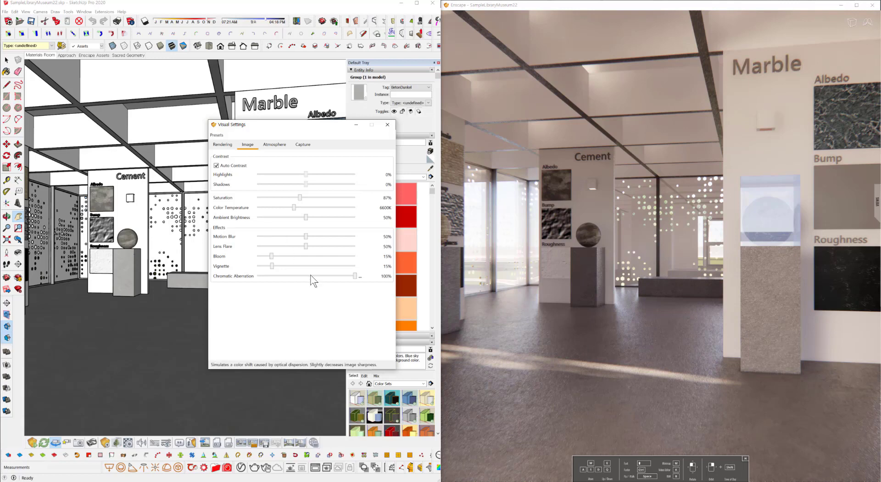
pyautogui.click(347, 277)
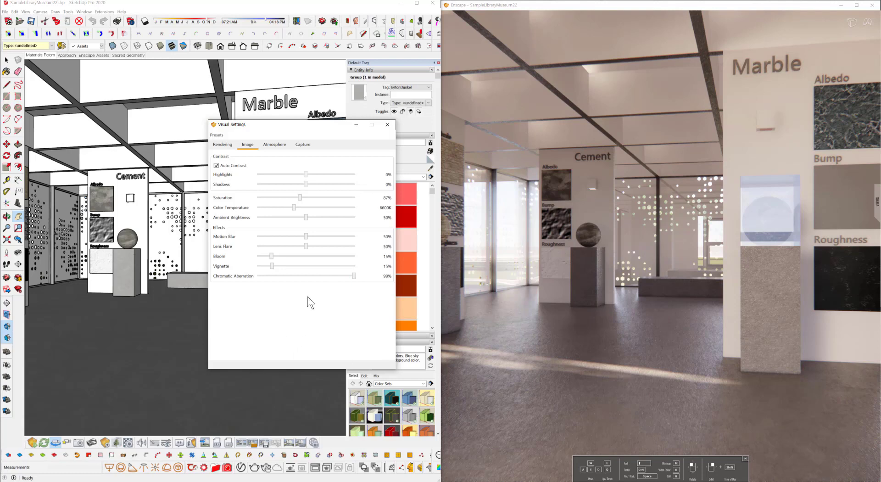
pyautogui.click(308, 276)
pyautogui.click(270, 276)
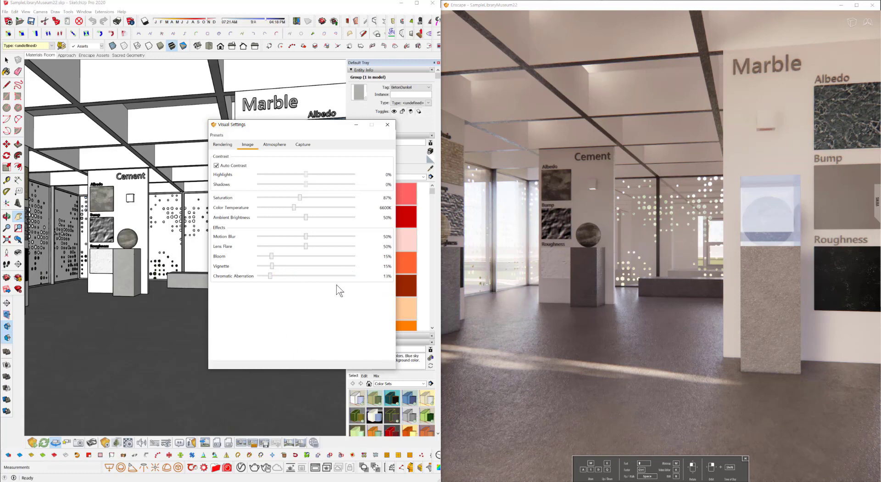
pyautogui.moveTo(271, 276); pyautogui.dragTo(282, 277)
# - Examine the Atmosphere settings for fog, illumination, horizon and clouds and the Capture settings for resolution, image, video and panorama
pyautogui.click(280, 146)
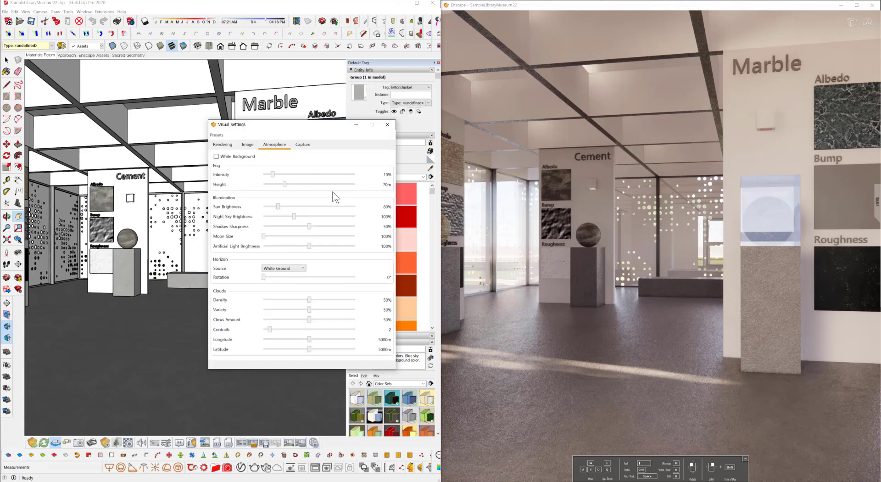
pyautogui.click(308, 145)
pyautogui.click(275, 144)
pyautogui.click(305, 145)
pyautogui.click(283, 144)
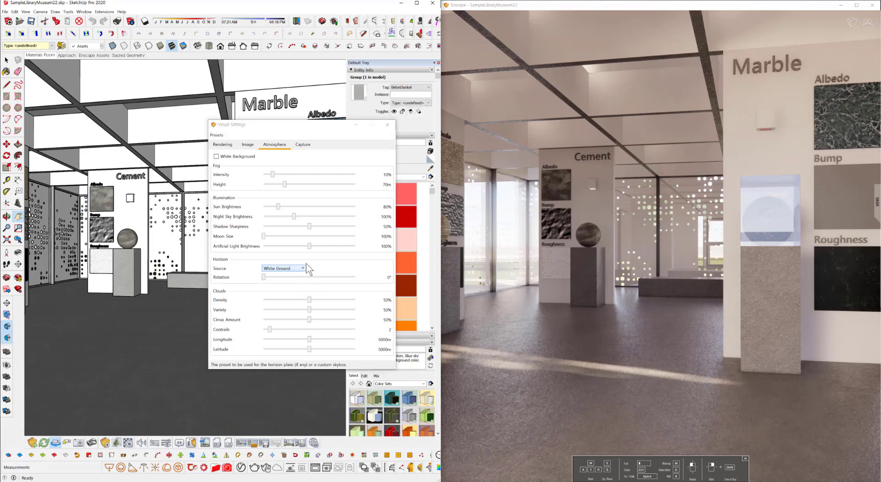
pyautogui.click(308, 146)
pyautogui.click(284, 146)
pyautogui.click(297, 147)
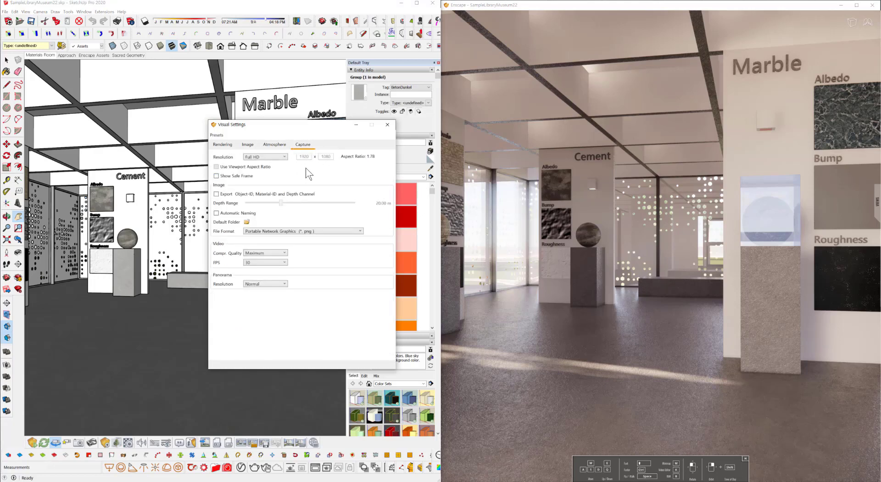
pyautogui.click(275, 145)
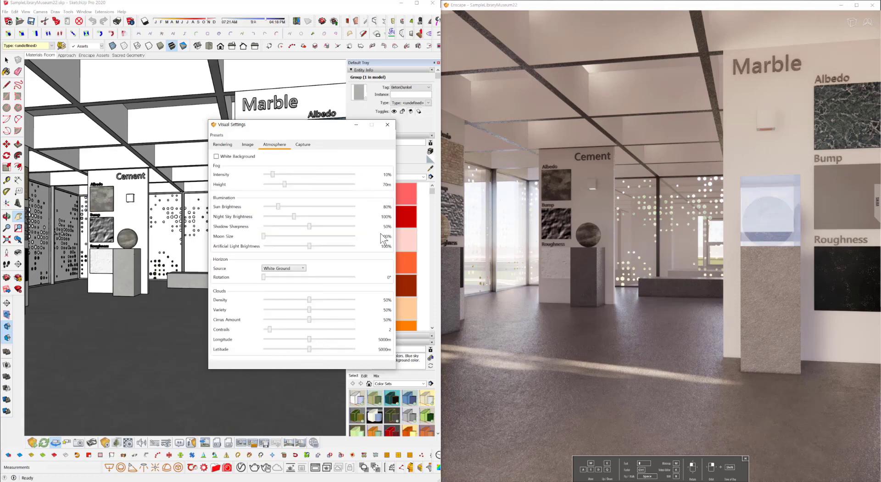